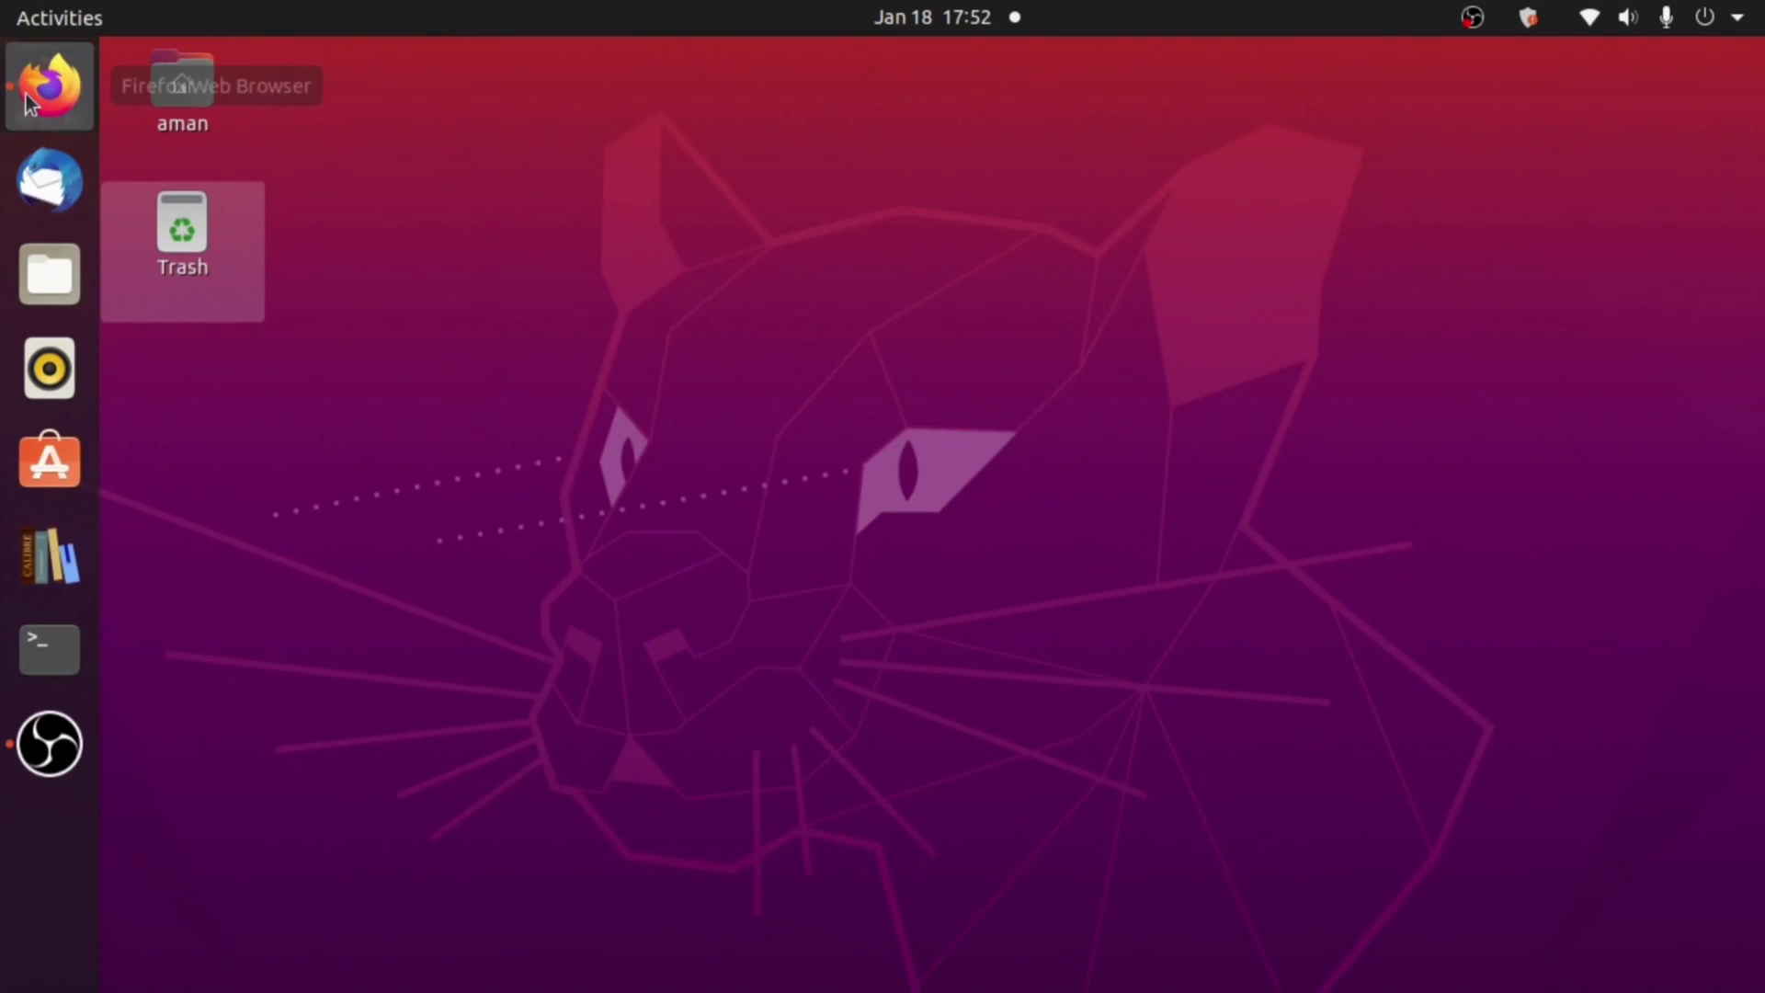
Search the web for 'vs code download' from the Firefox address bar
type("vd")
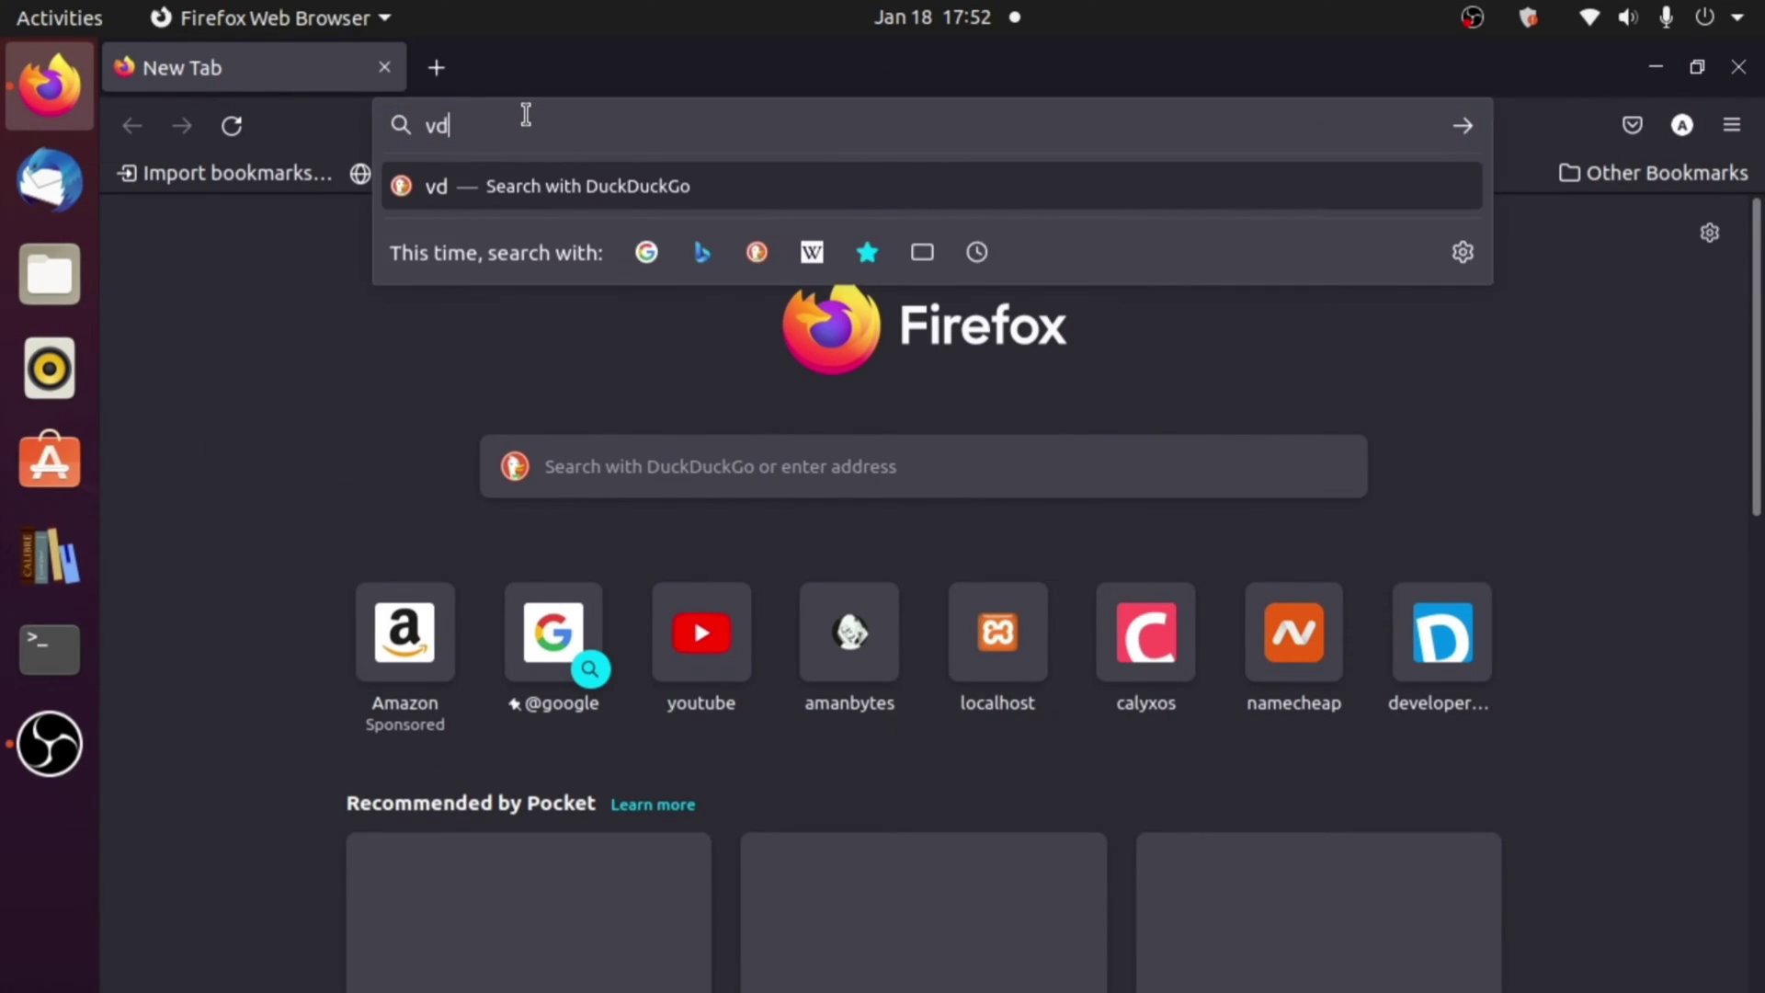
key("BackSpace")
type("s code down")
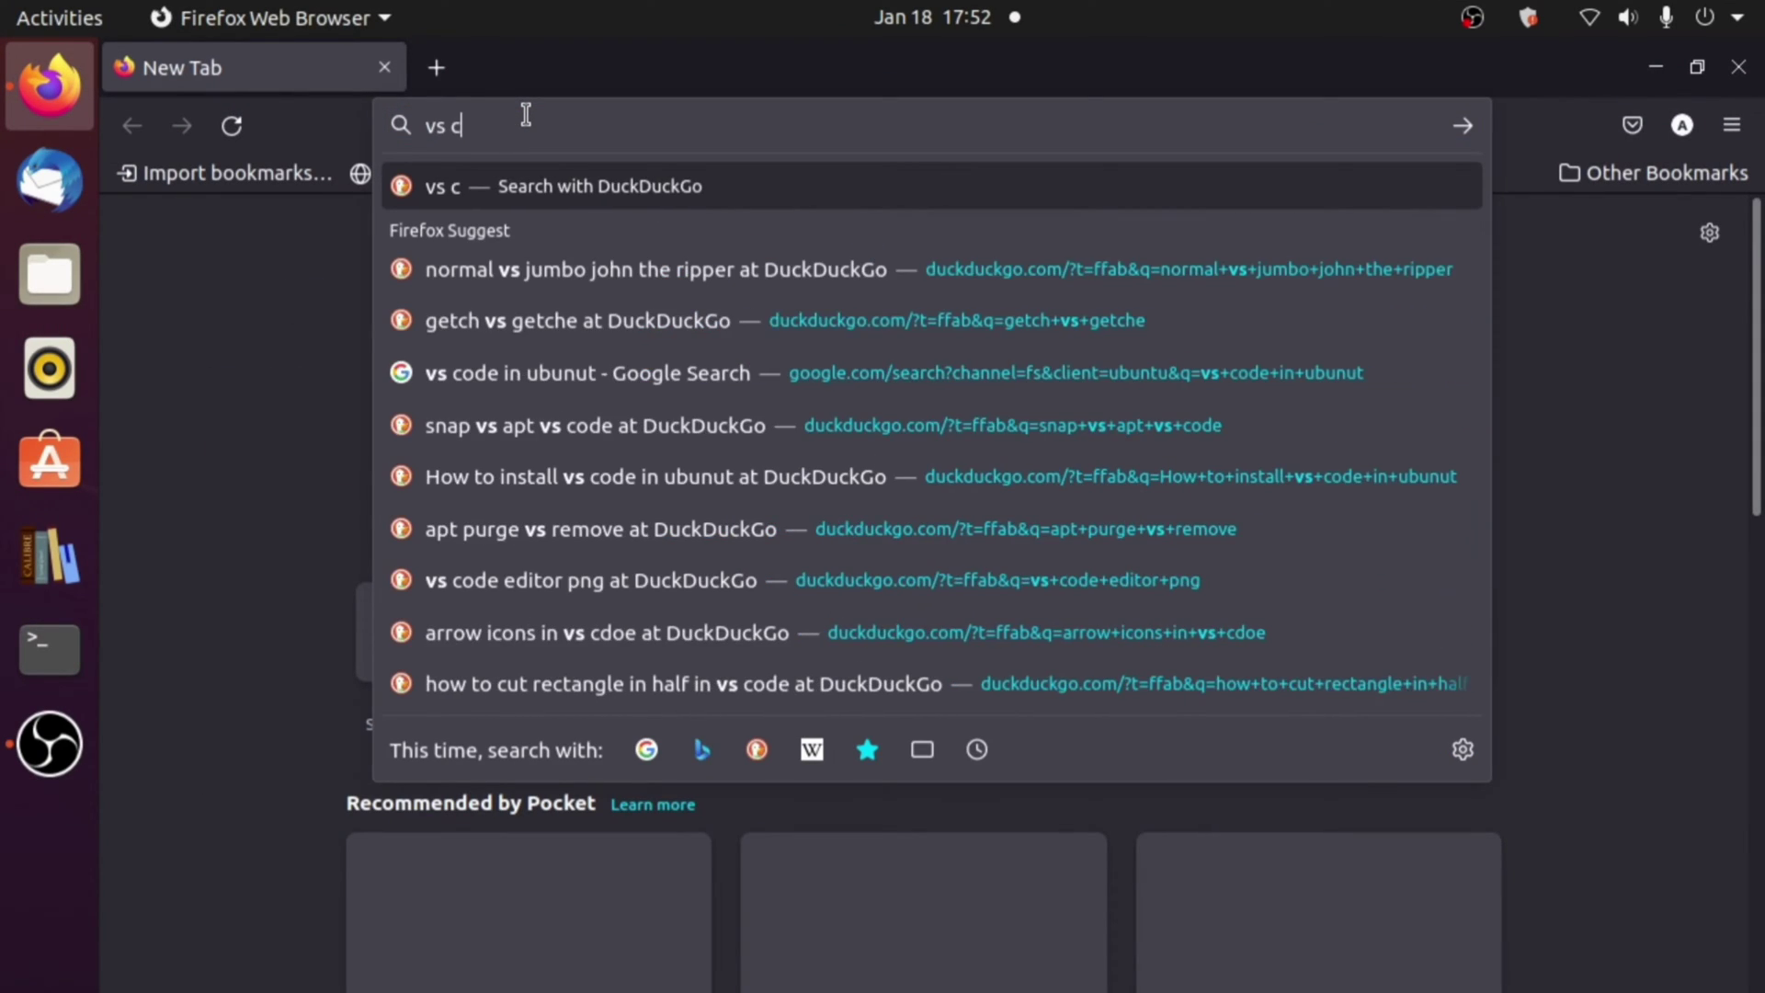
type("load")
key("Return")
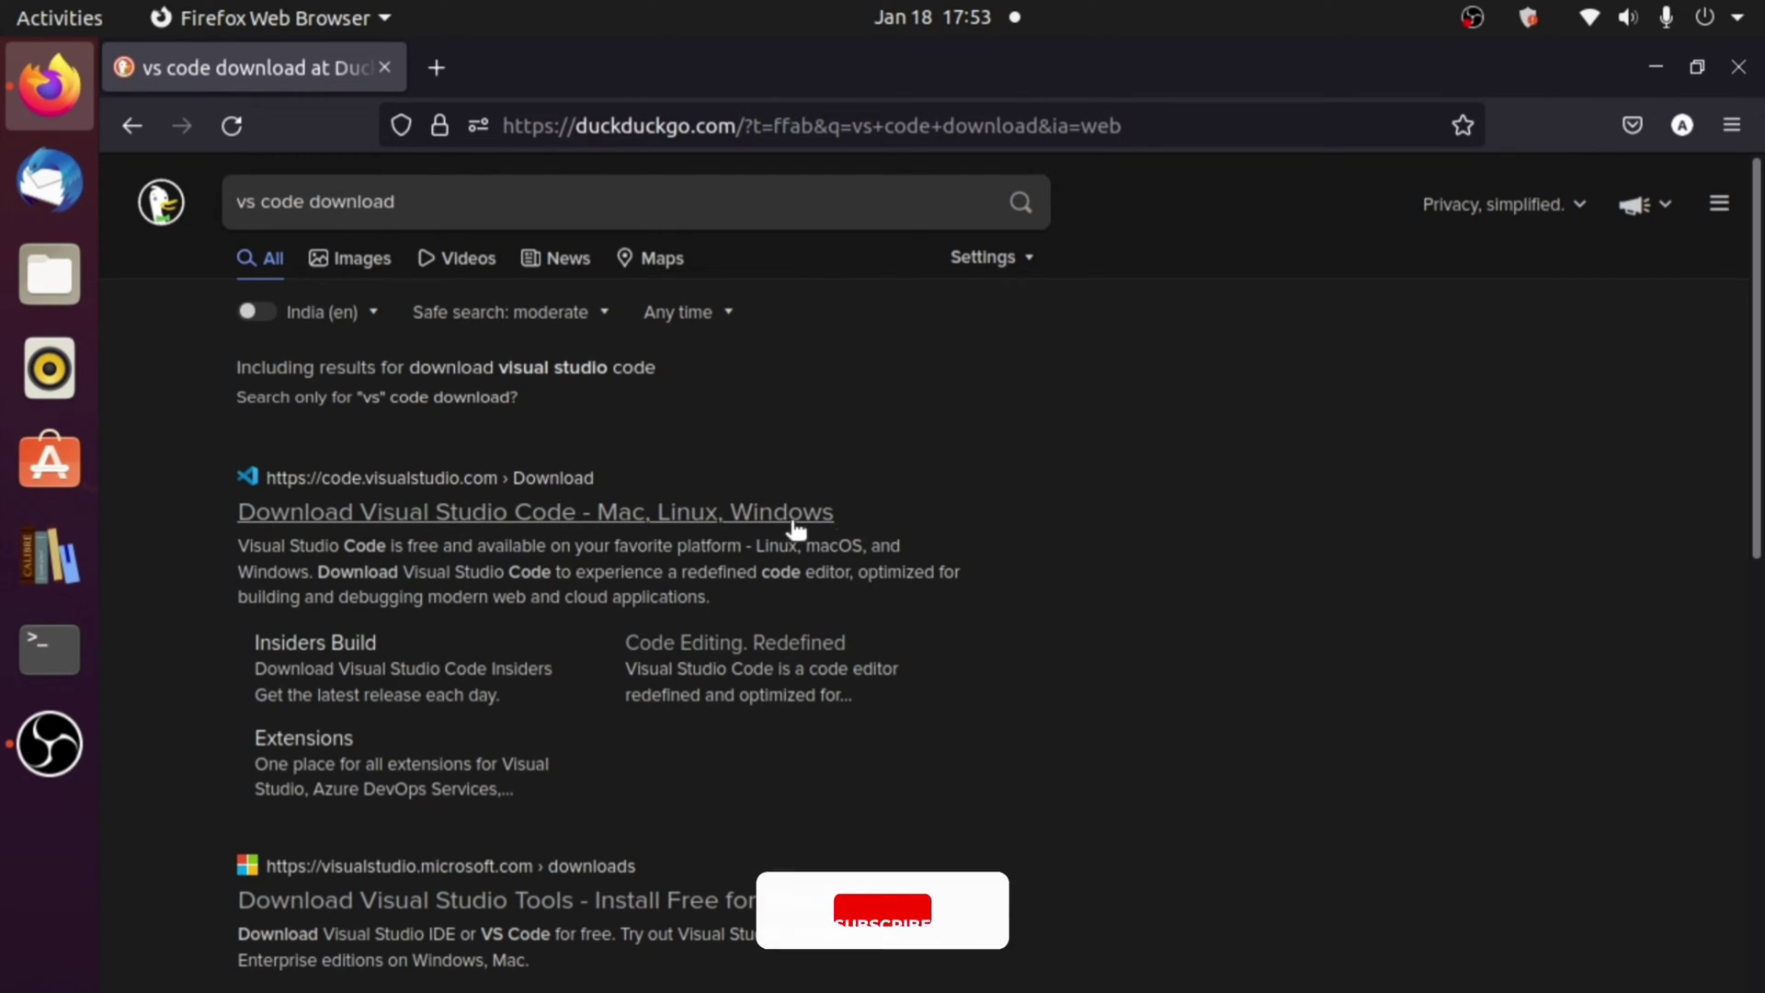
Open the official Download Visual Studio Code result and highlight the .deb package label
left_click(452, 513)
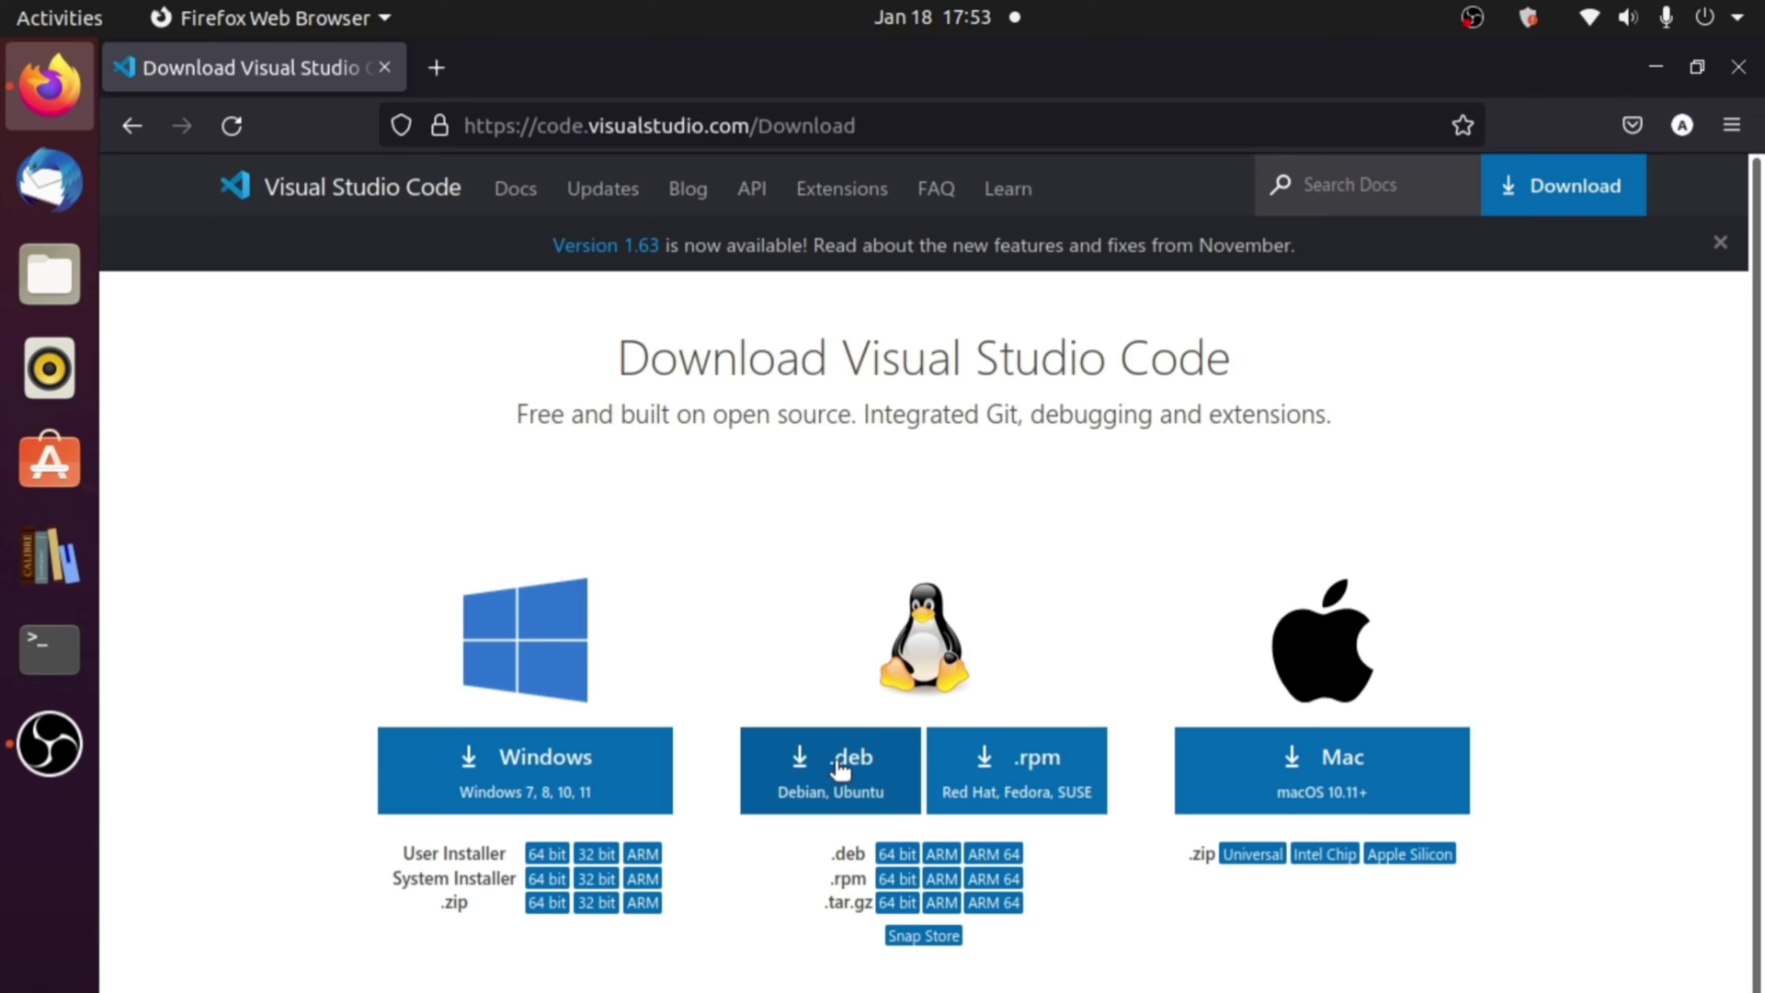
double_click(846, 853)
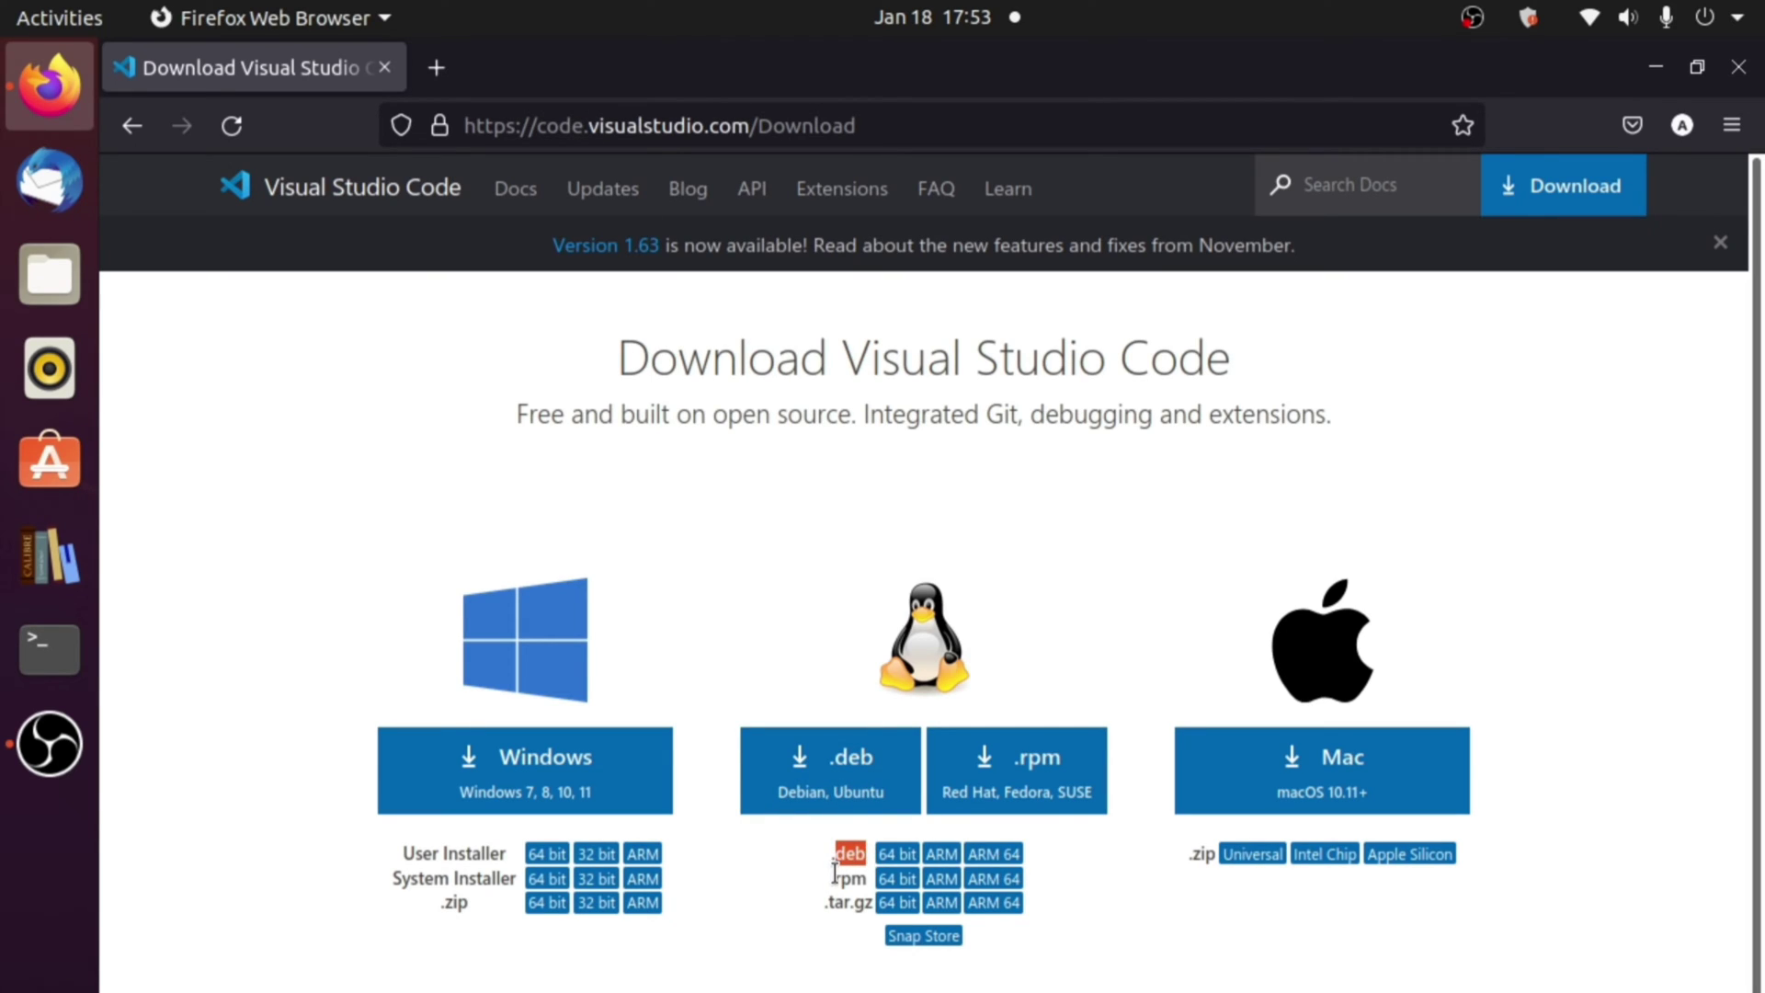
left_click_drag(843, 879, 852, 878)
left_click(830, 777)
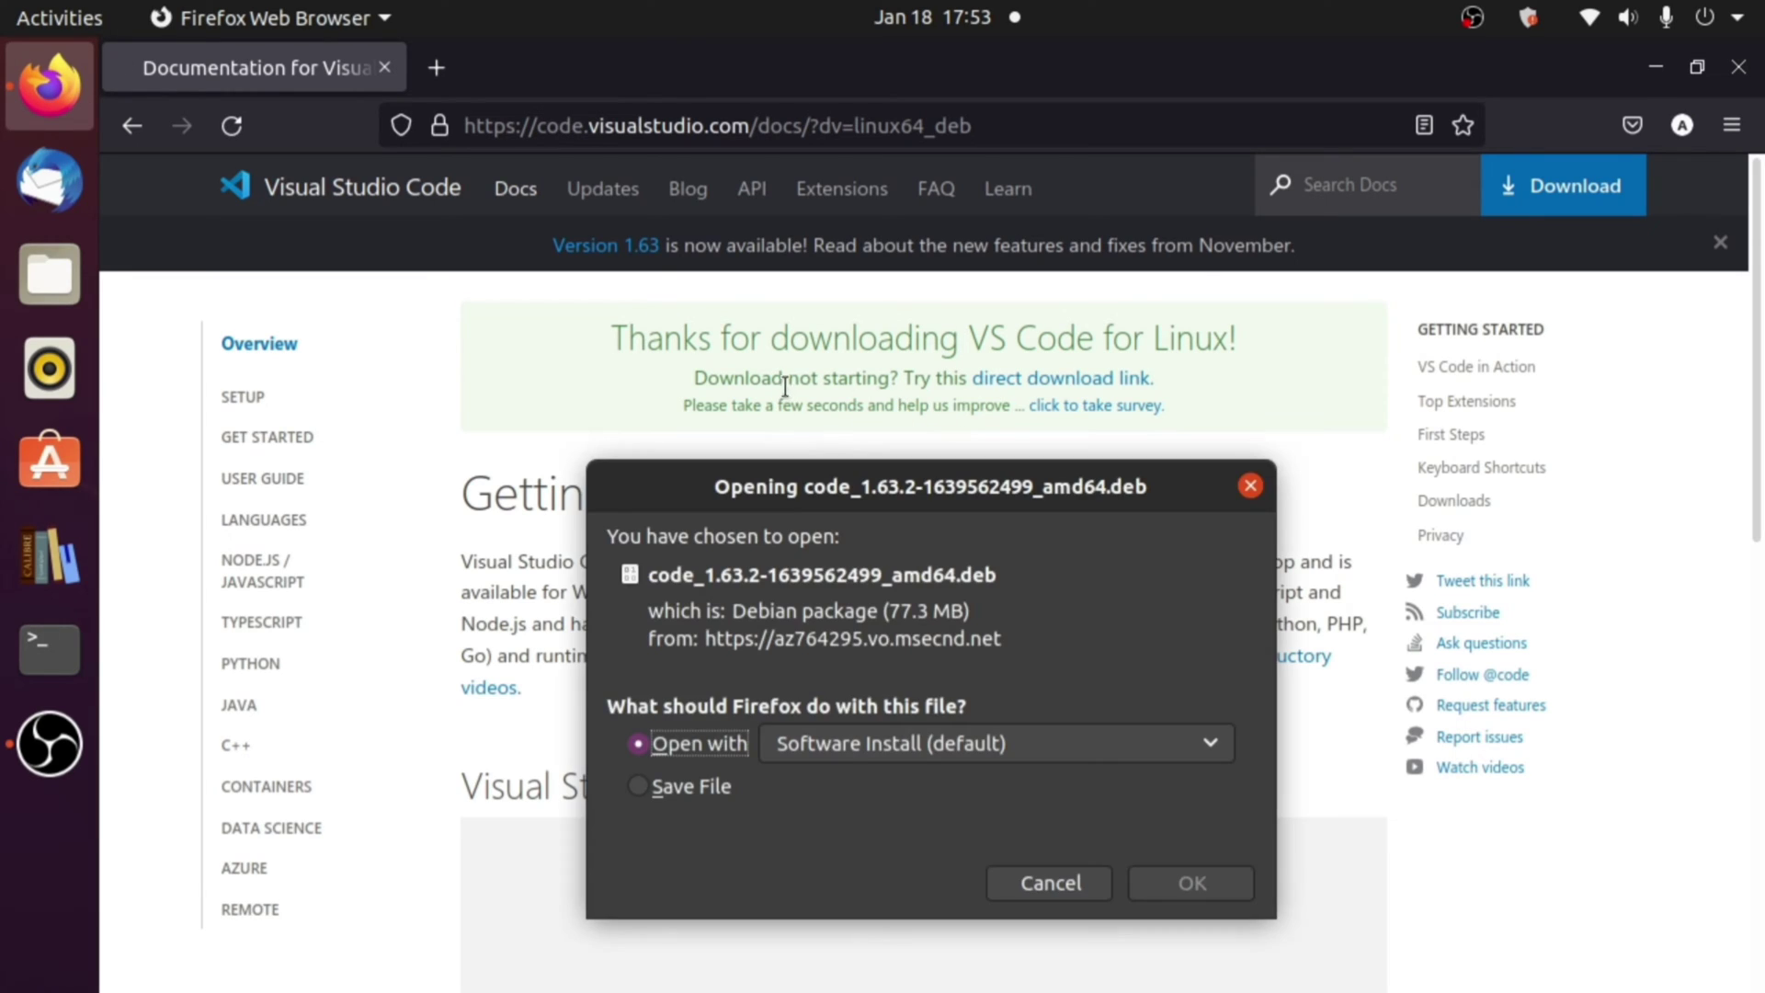
left_click(675, 785)
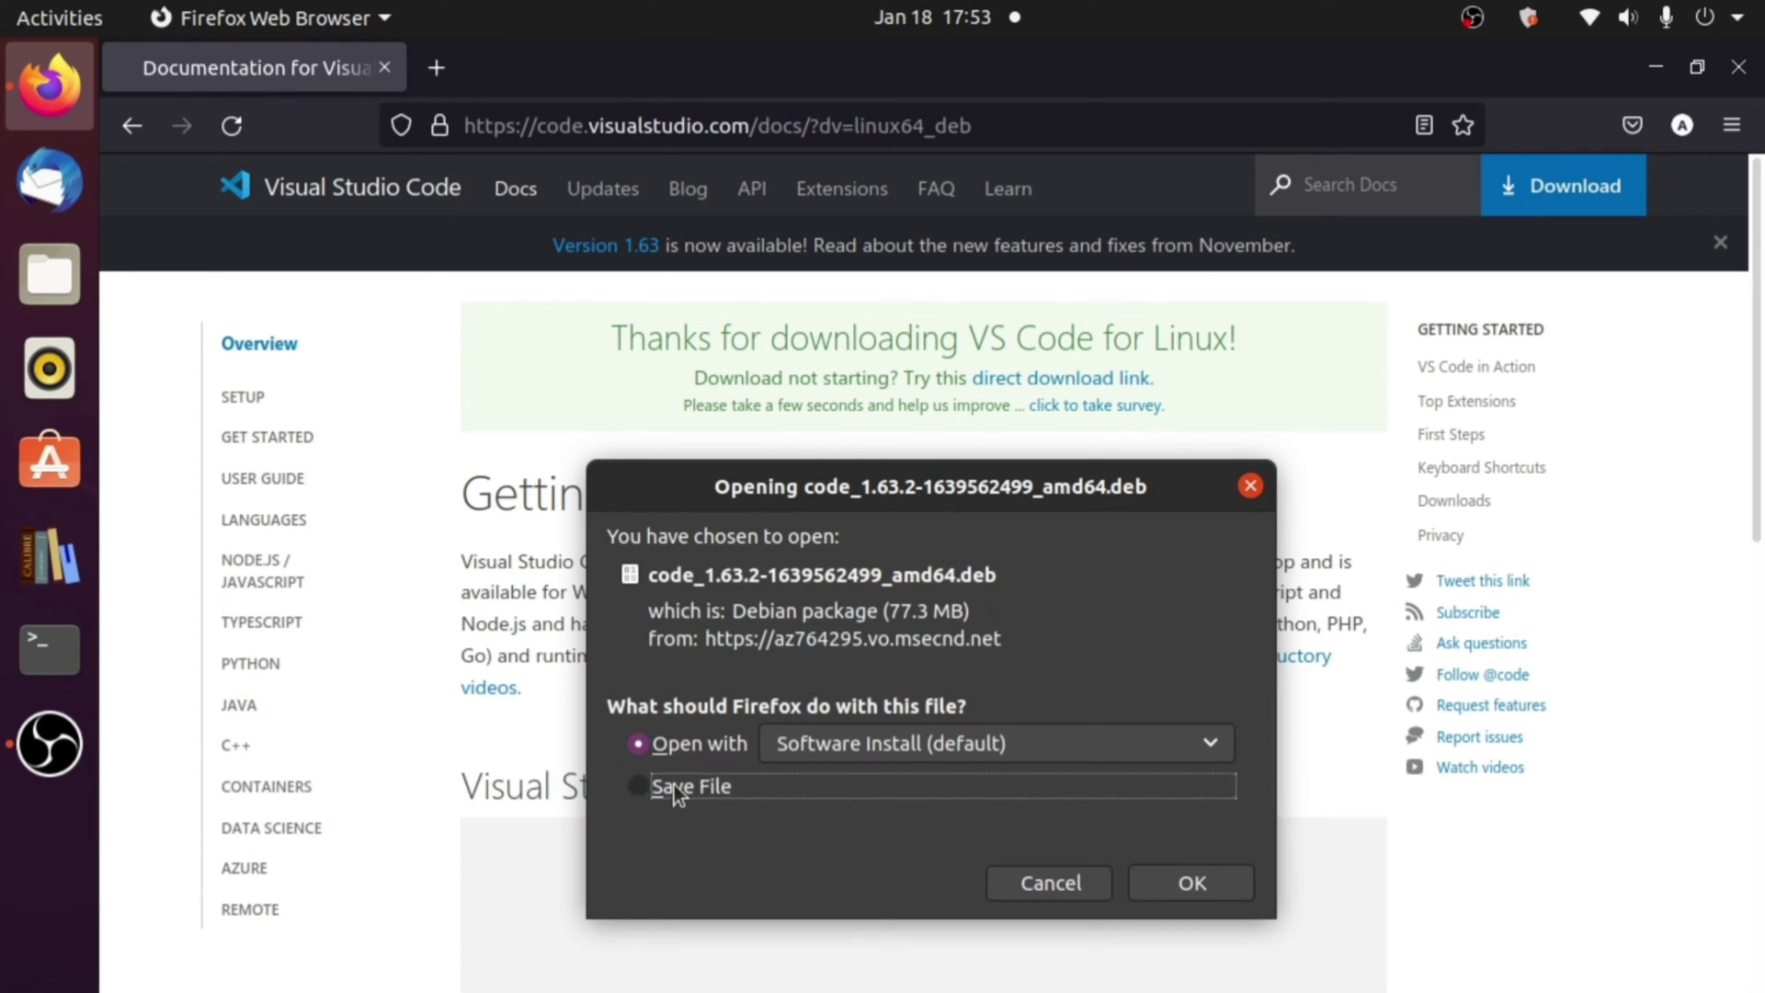
left_click(1178, 883)
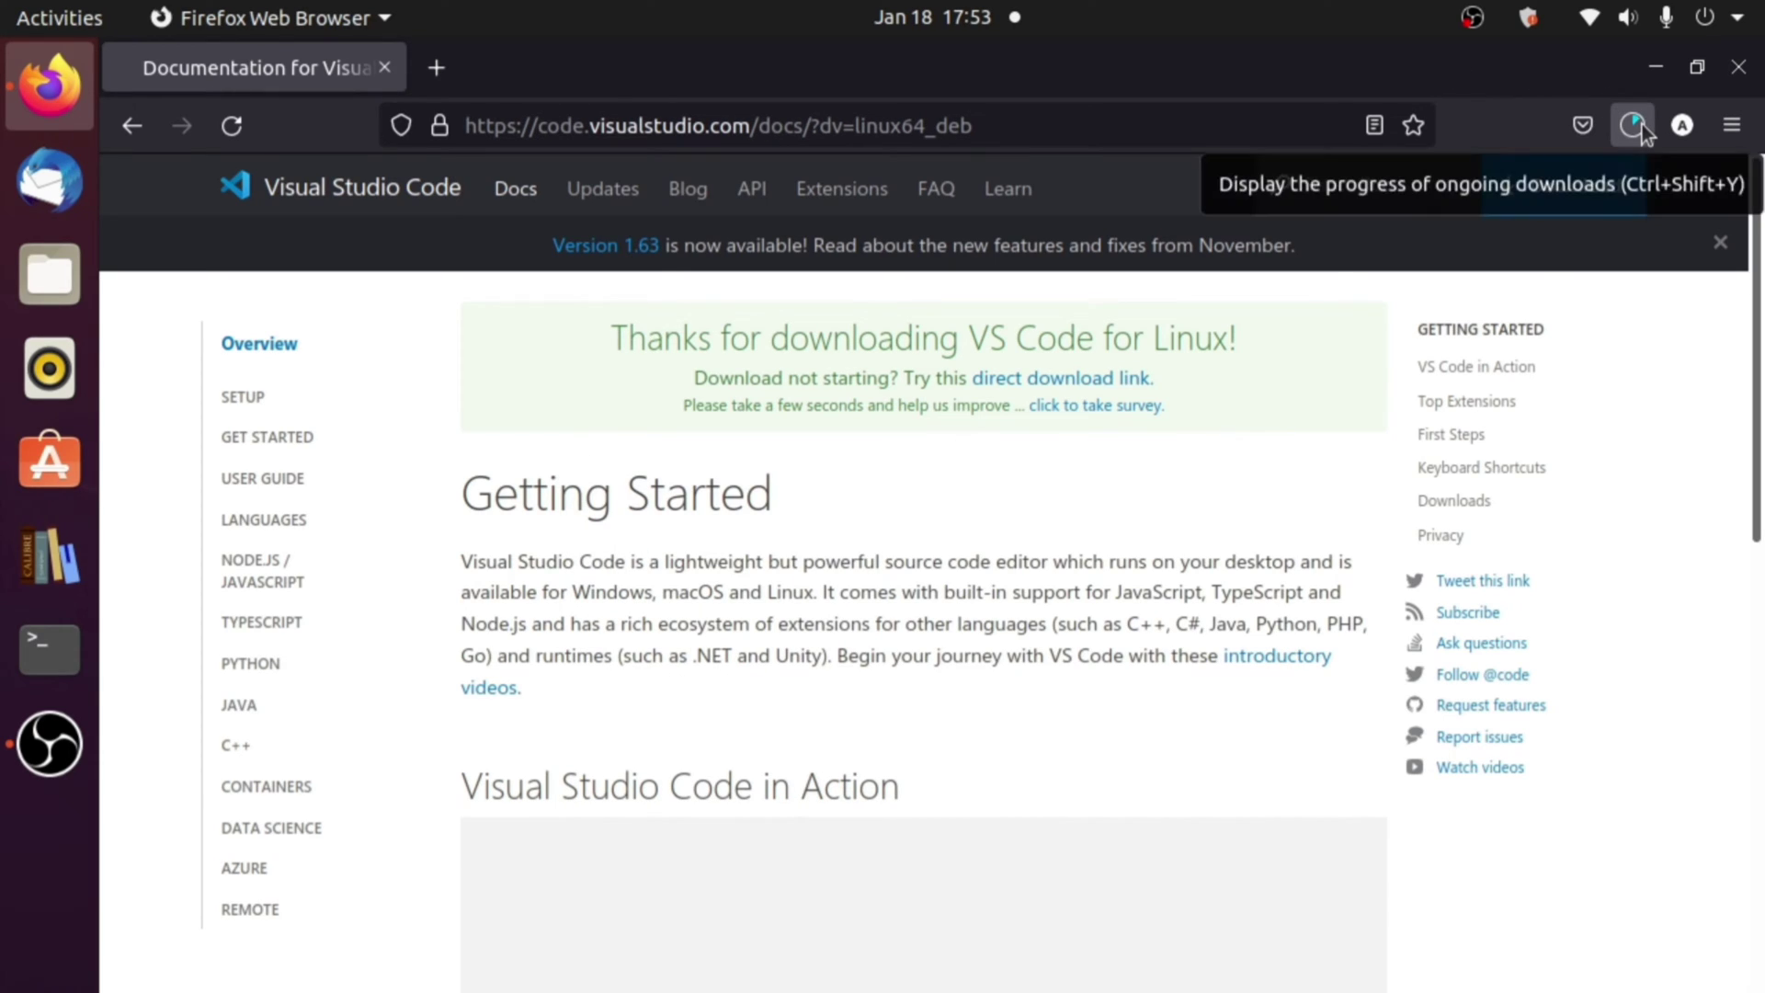
left_click(1642, 124)
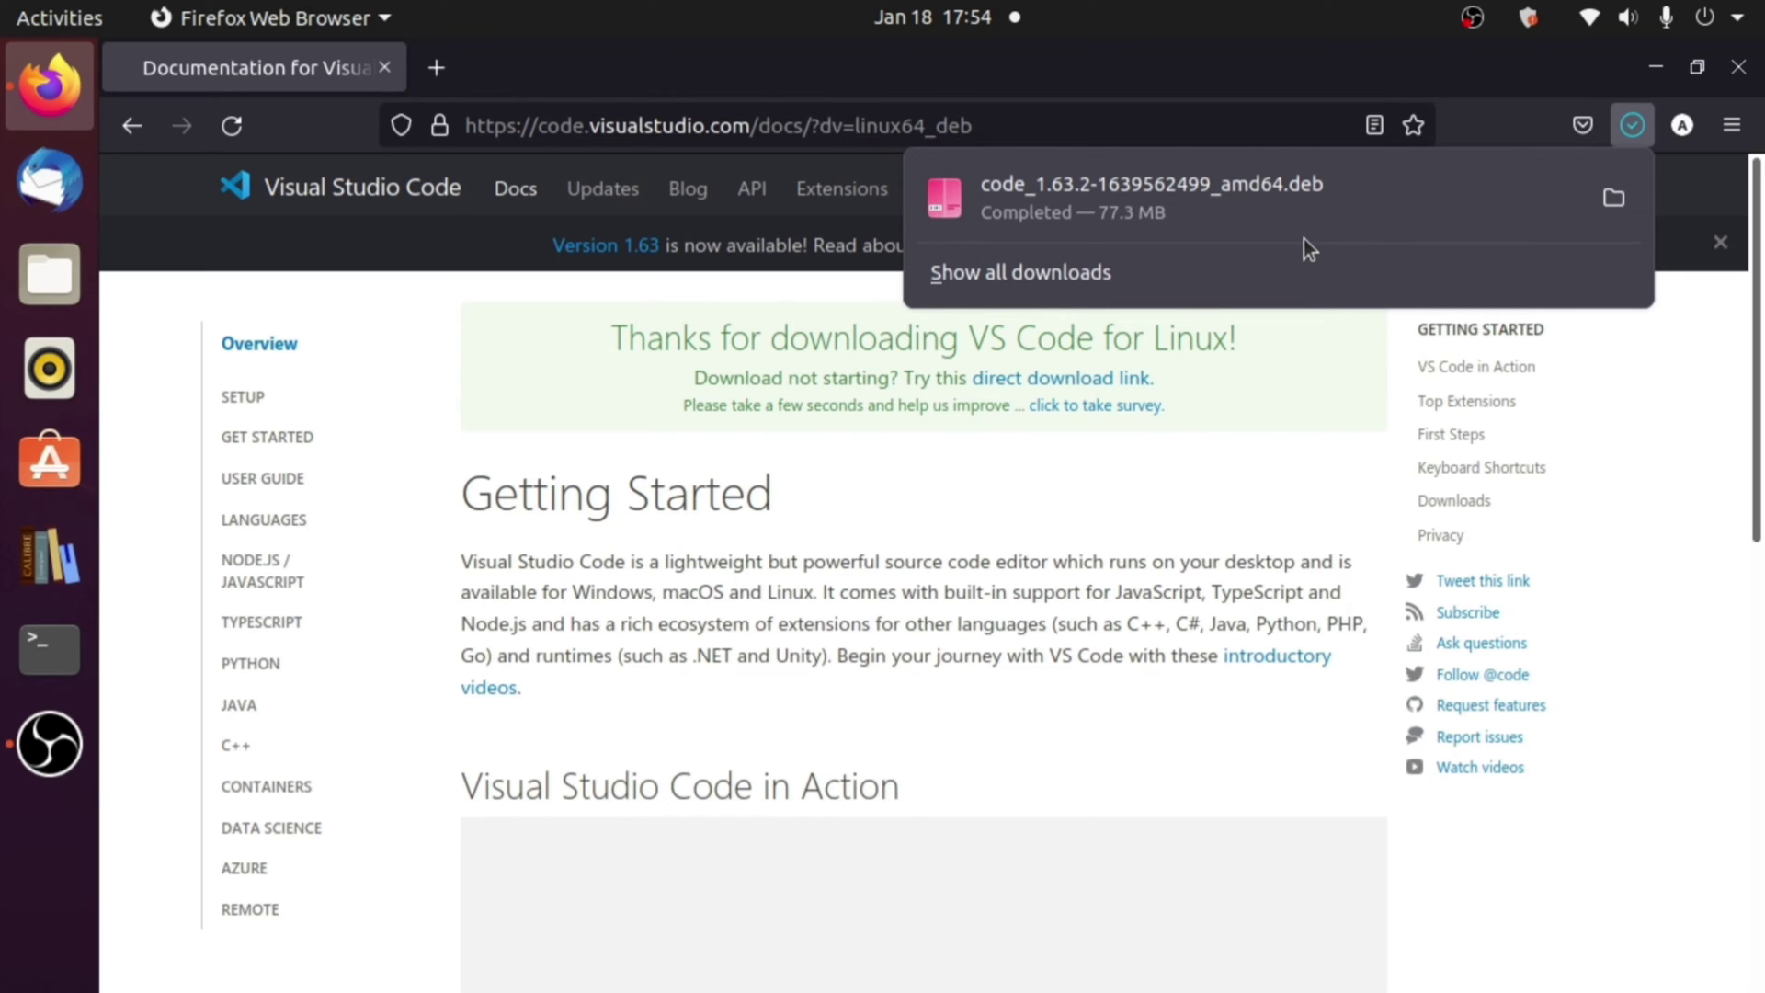
Show the downloaded .deb package in the Downloads folder and open it for installation
left_click(1613, 201)
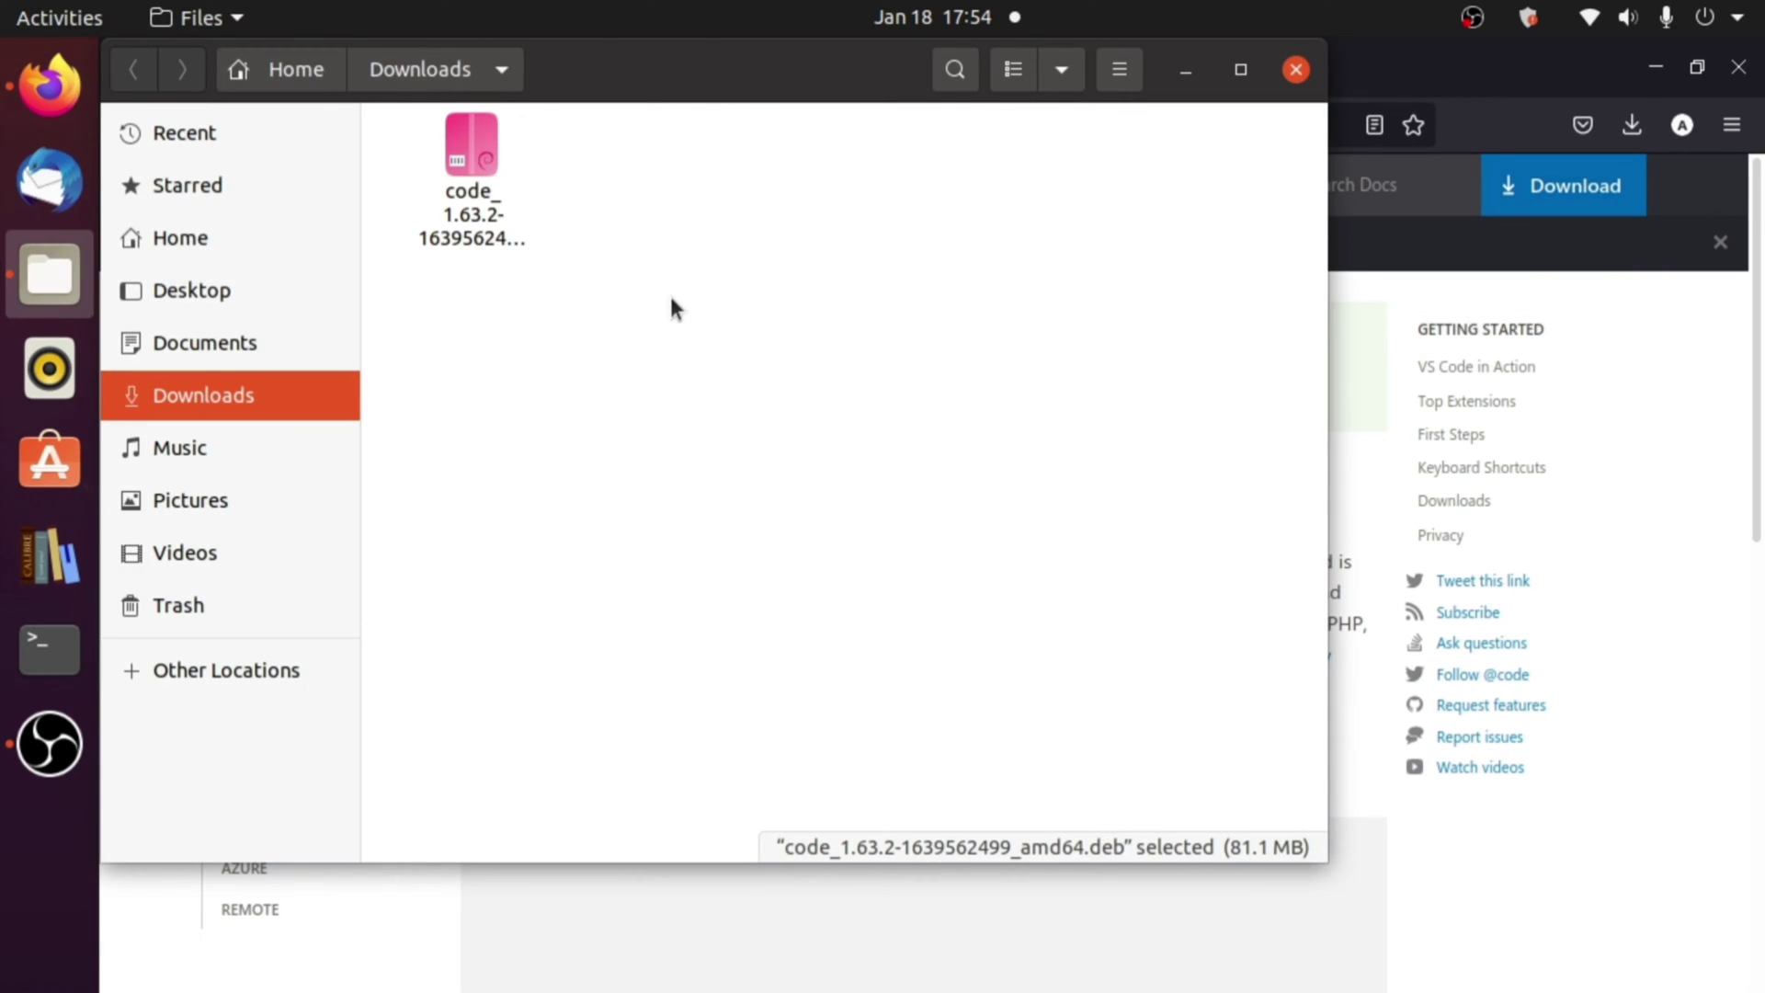
right_click(477, 189)
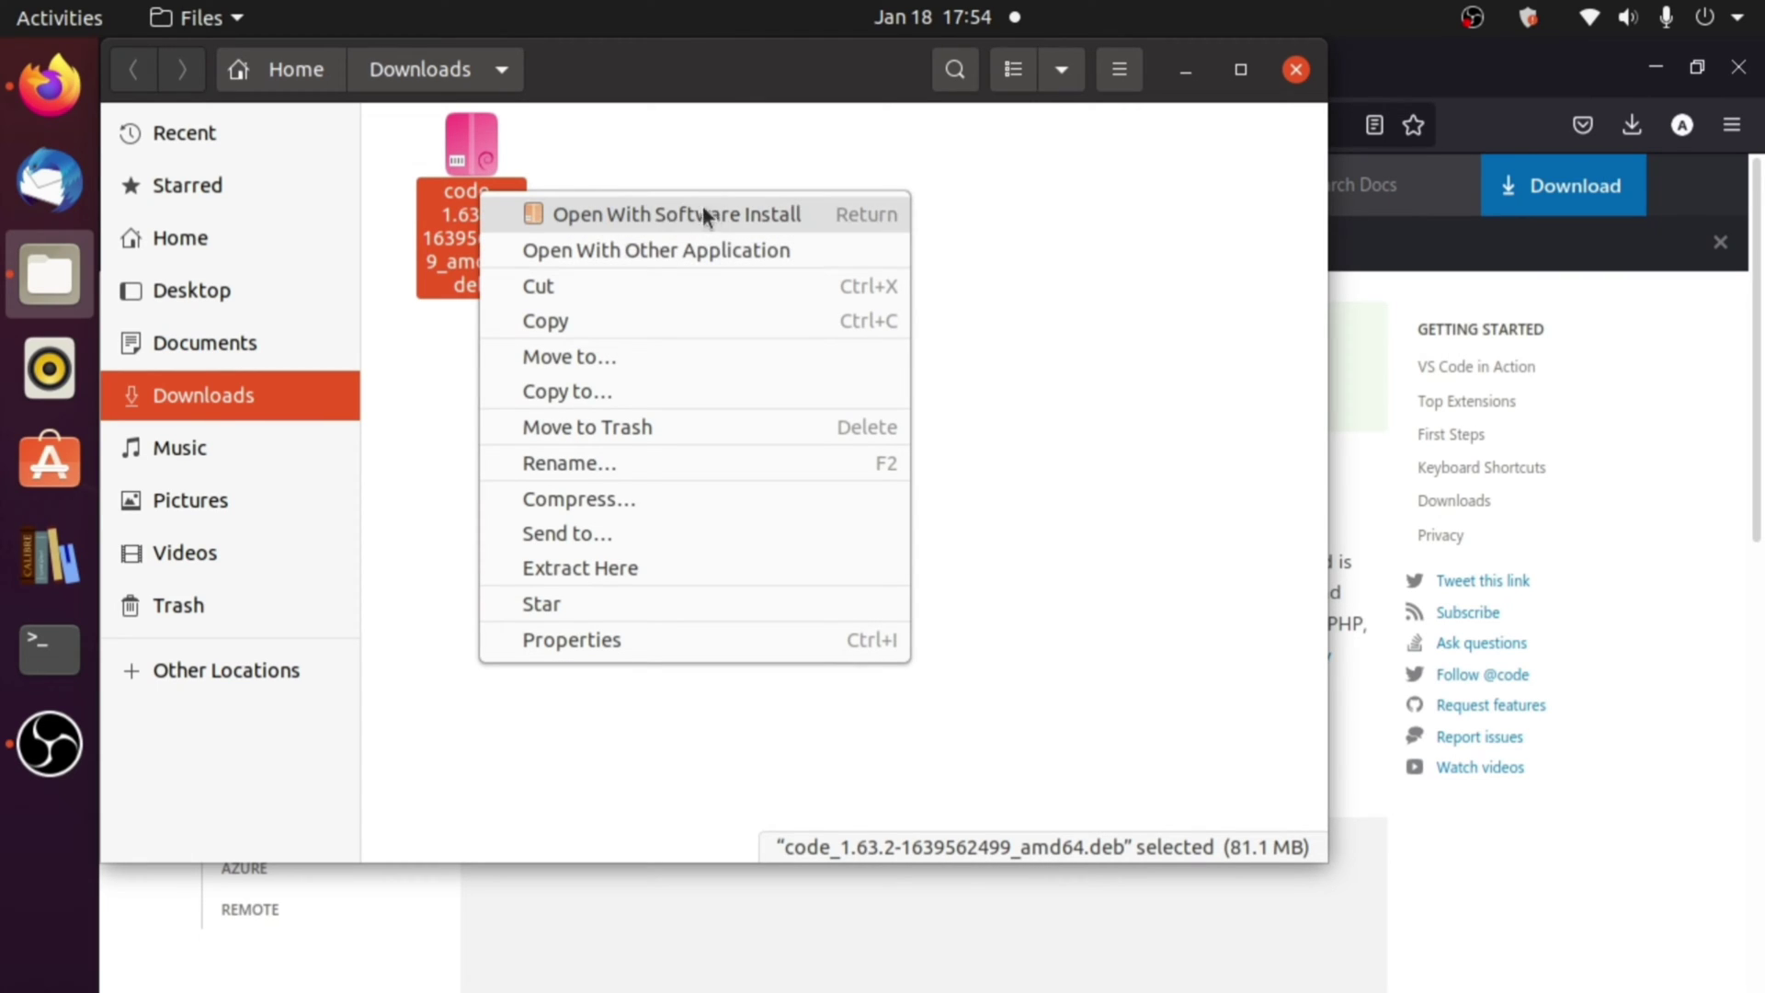
left_click(485, 211)
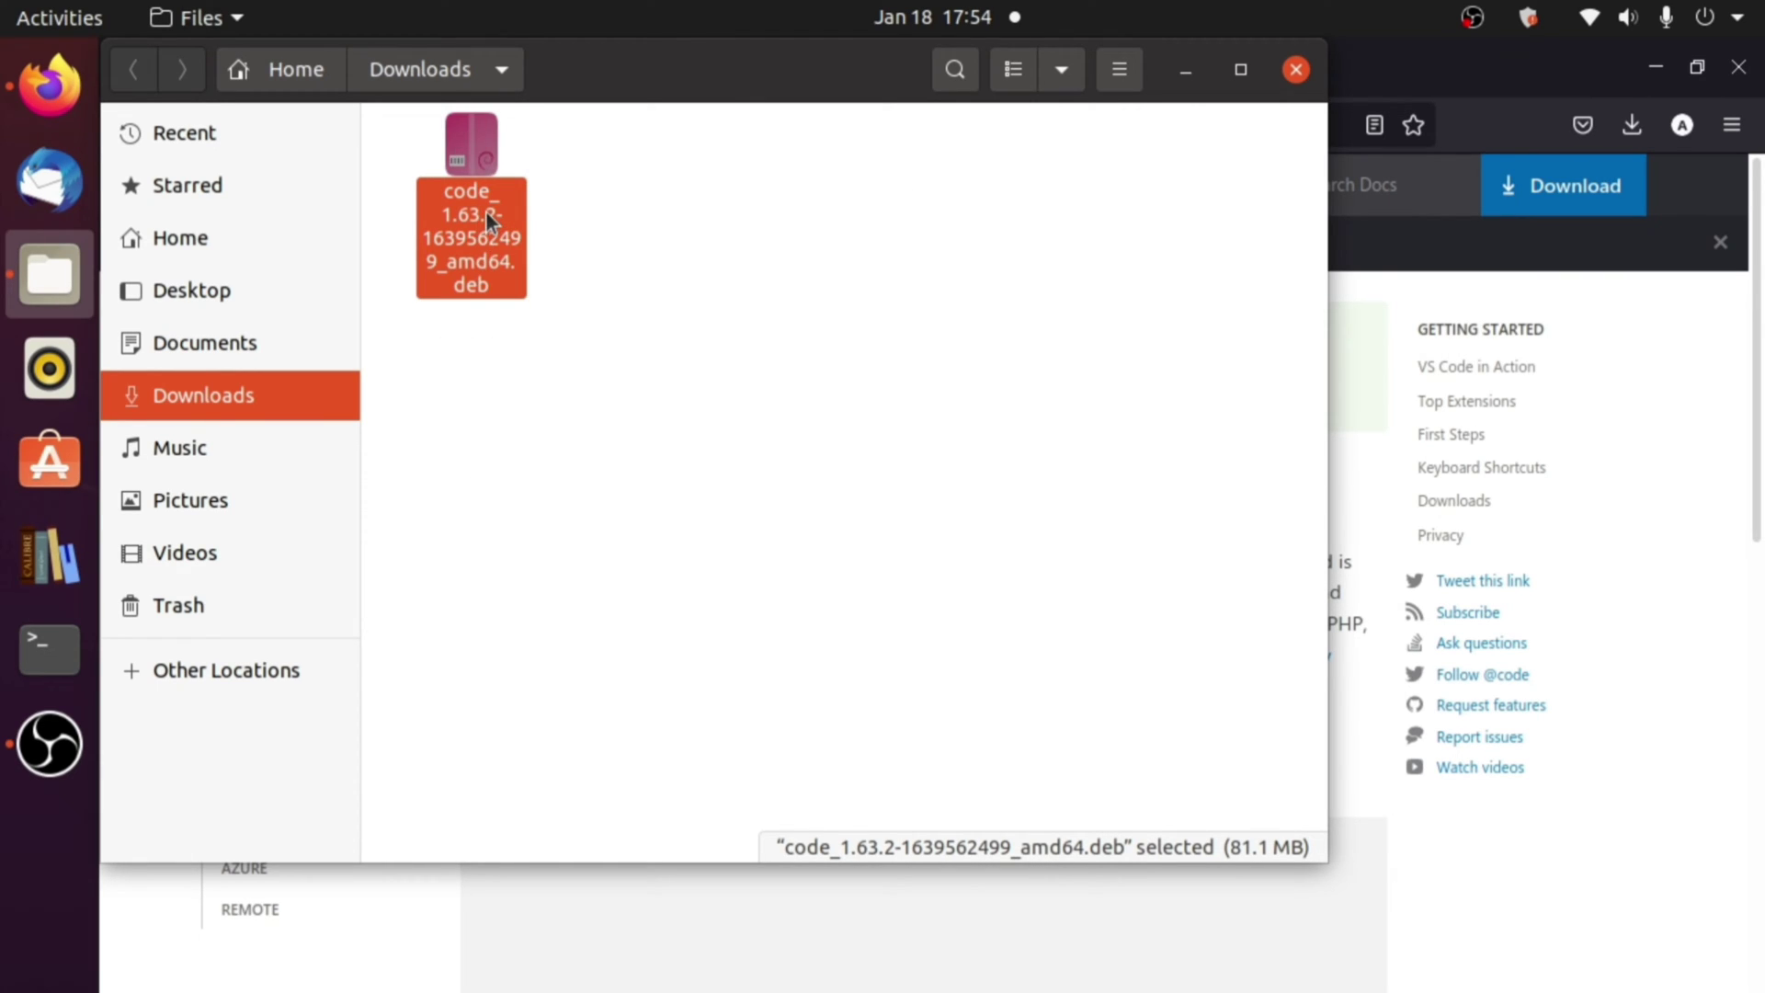
double_click(486, 211)
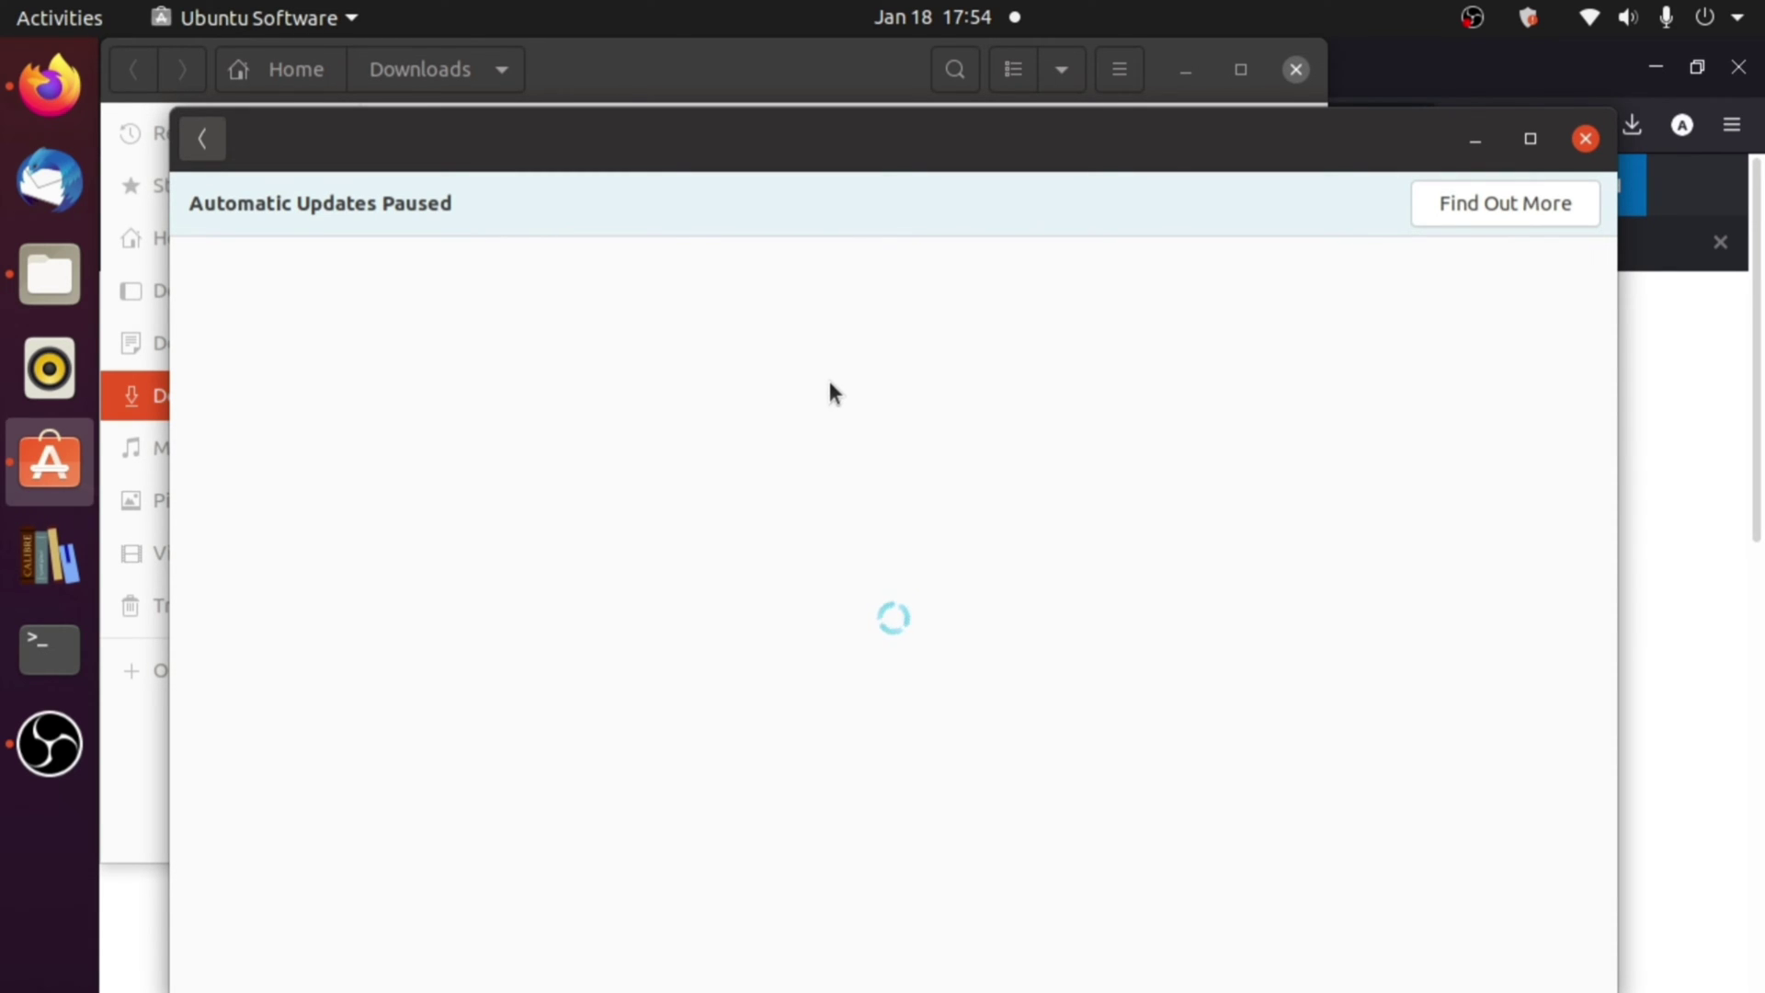
Review the code 1.63.2 package details in Ubuntu Software, then close it without installing
mouse_move(765, 149)
left_mouse_down()
mouse_move(787, 234)
mouse_move(770, 127)
left_mouse_up()
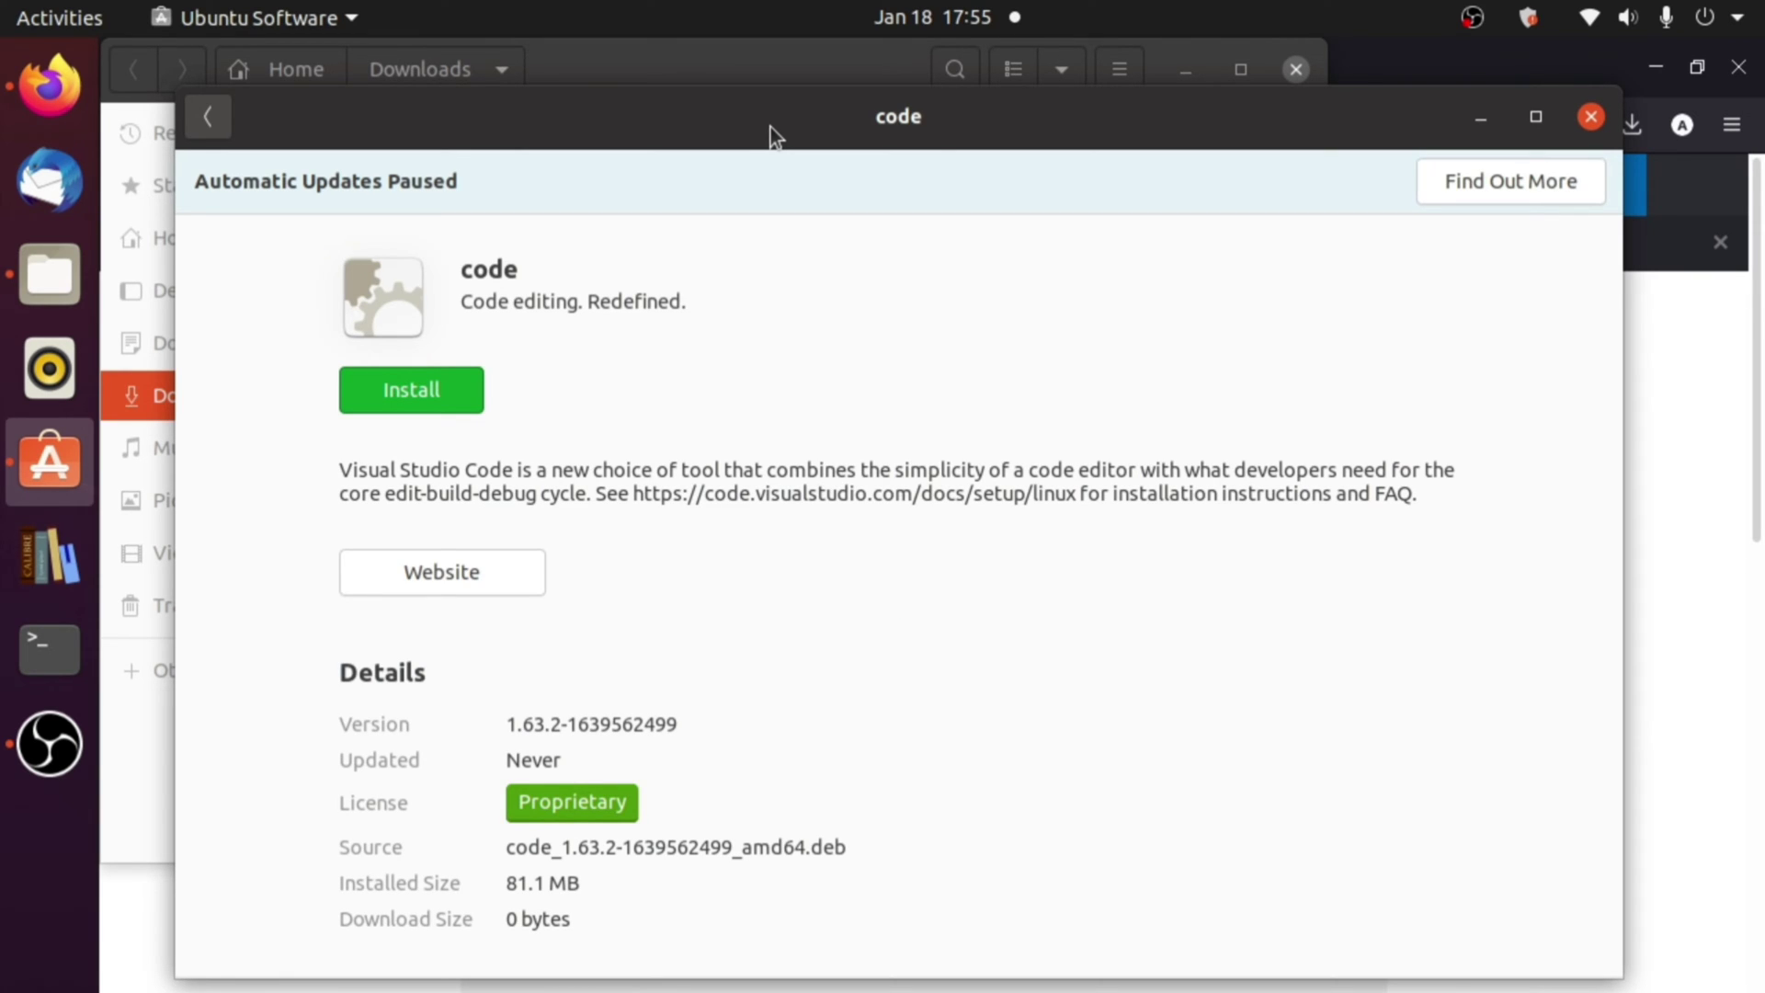
scroll(725, 432, "down", 1)
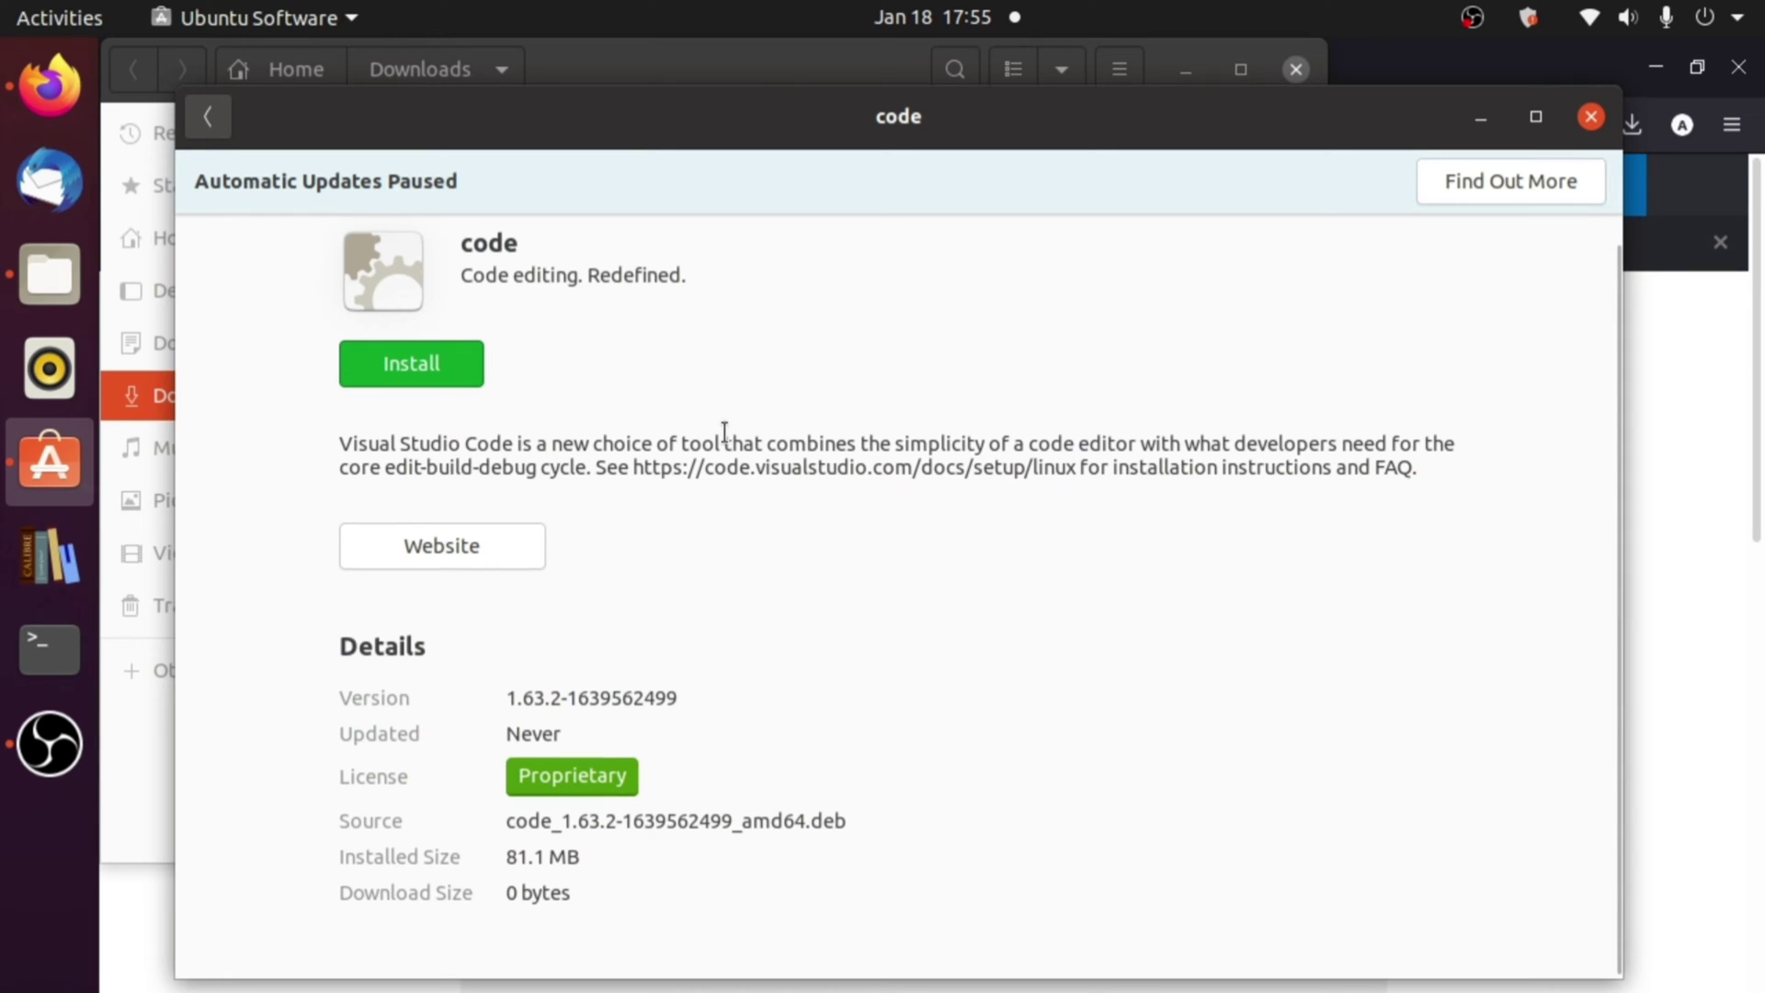
scroll(764, 595, "up", 1)
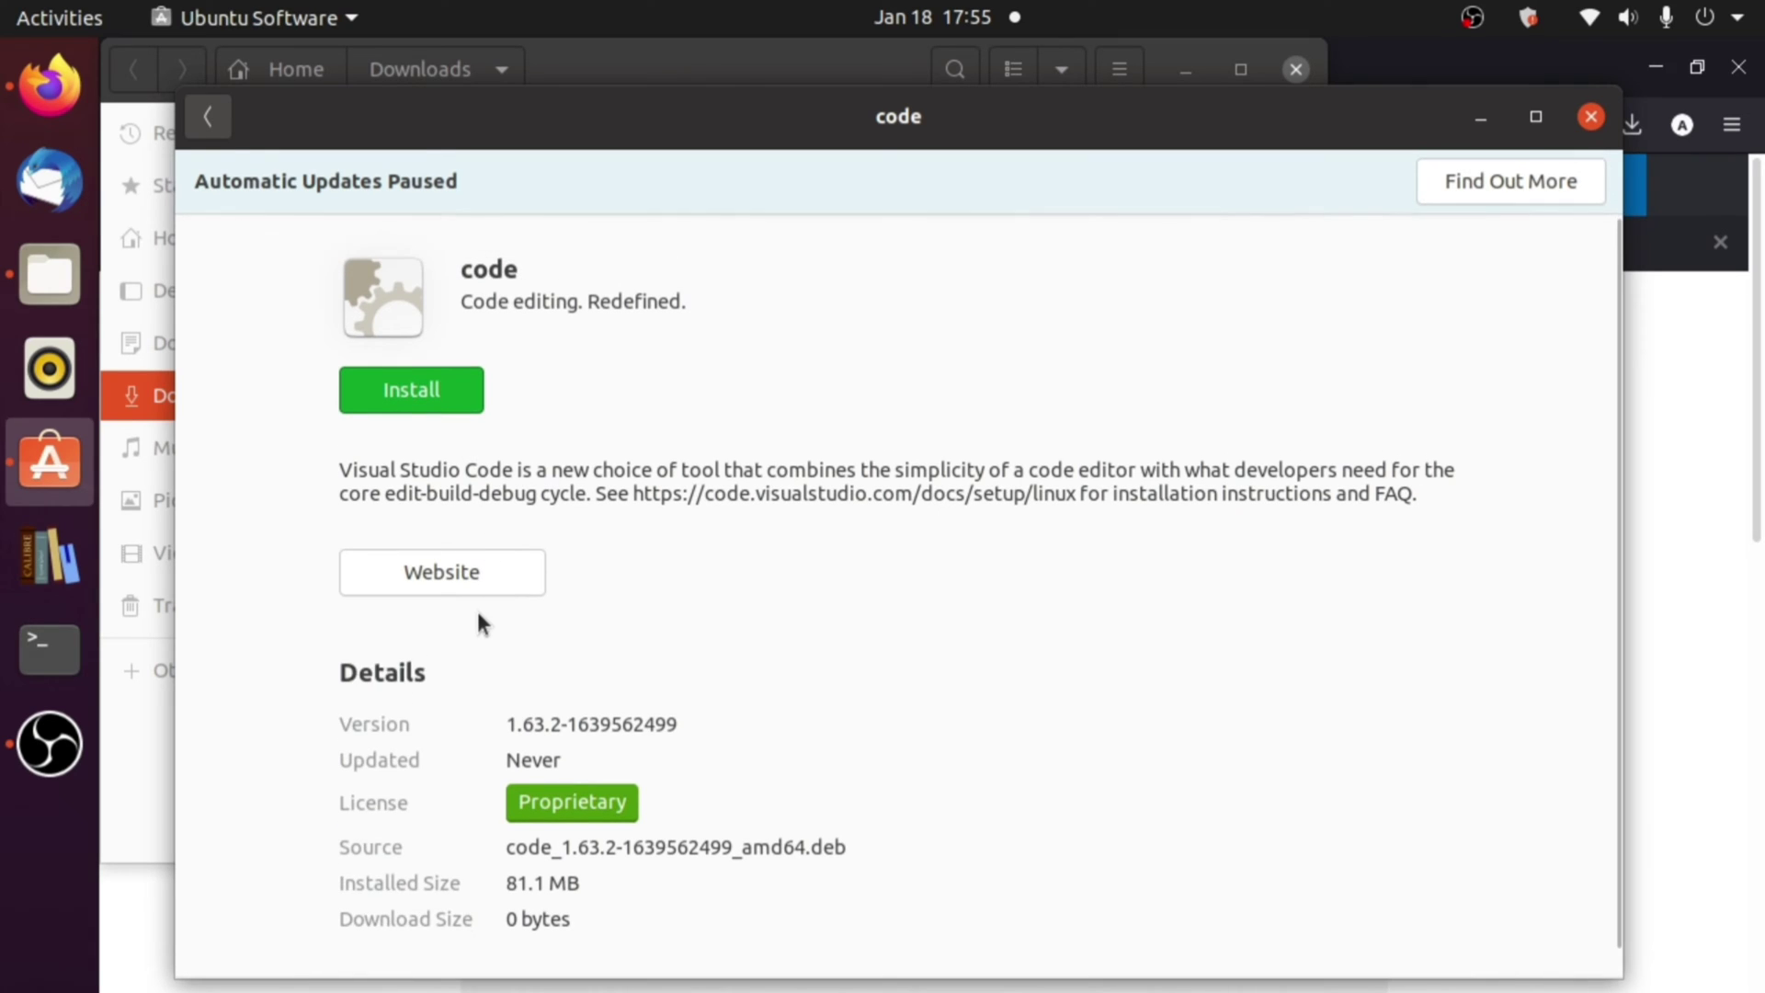
left_click(1591, 116)
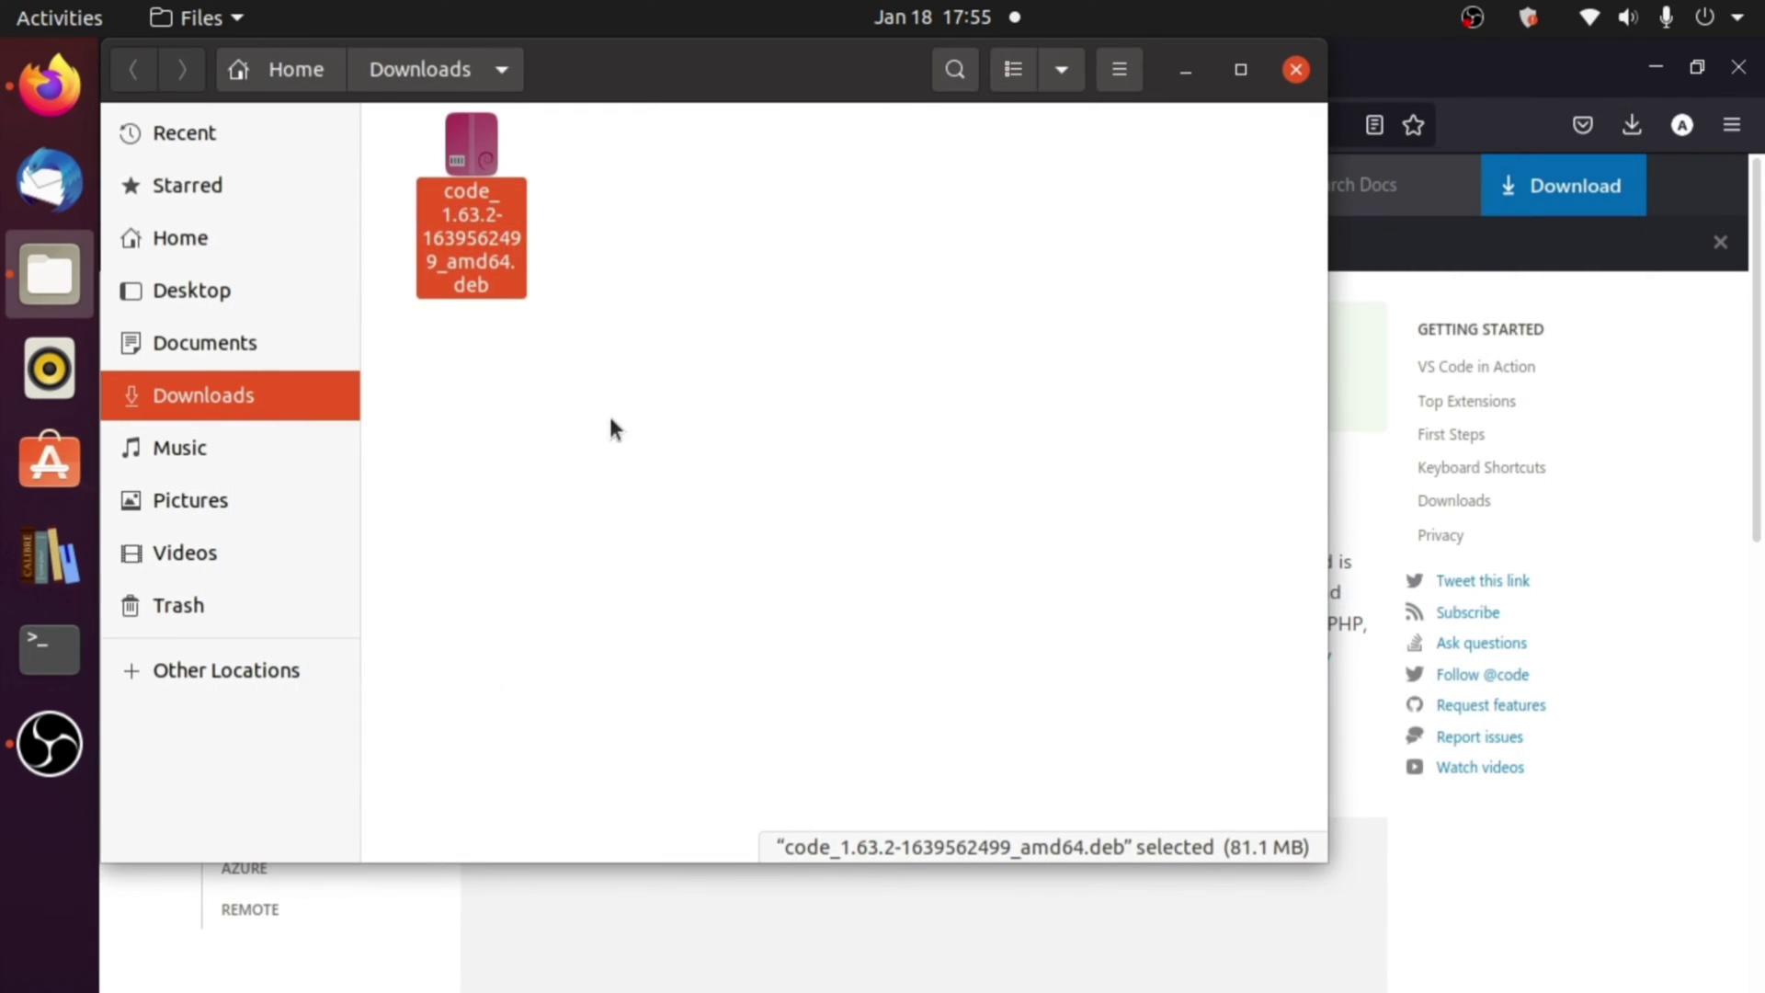
Open a terminal in the Downloads folder
right_click(658, 238)
left_click(756, 404)
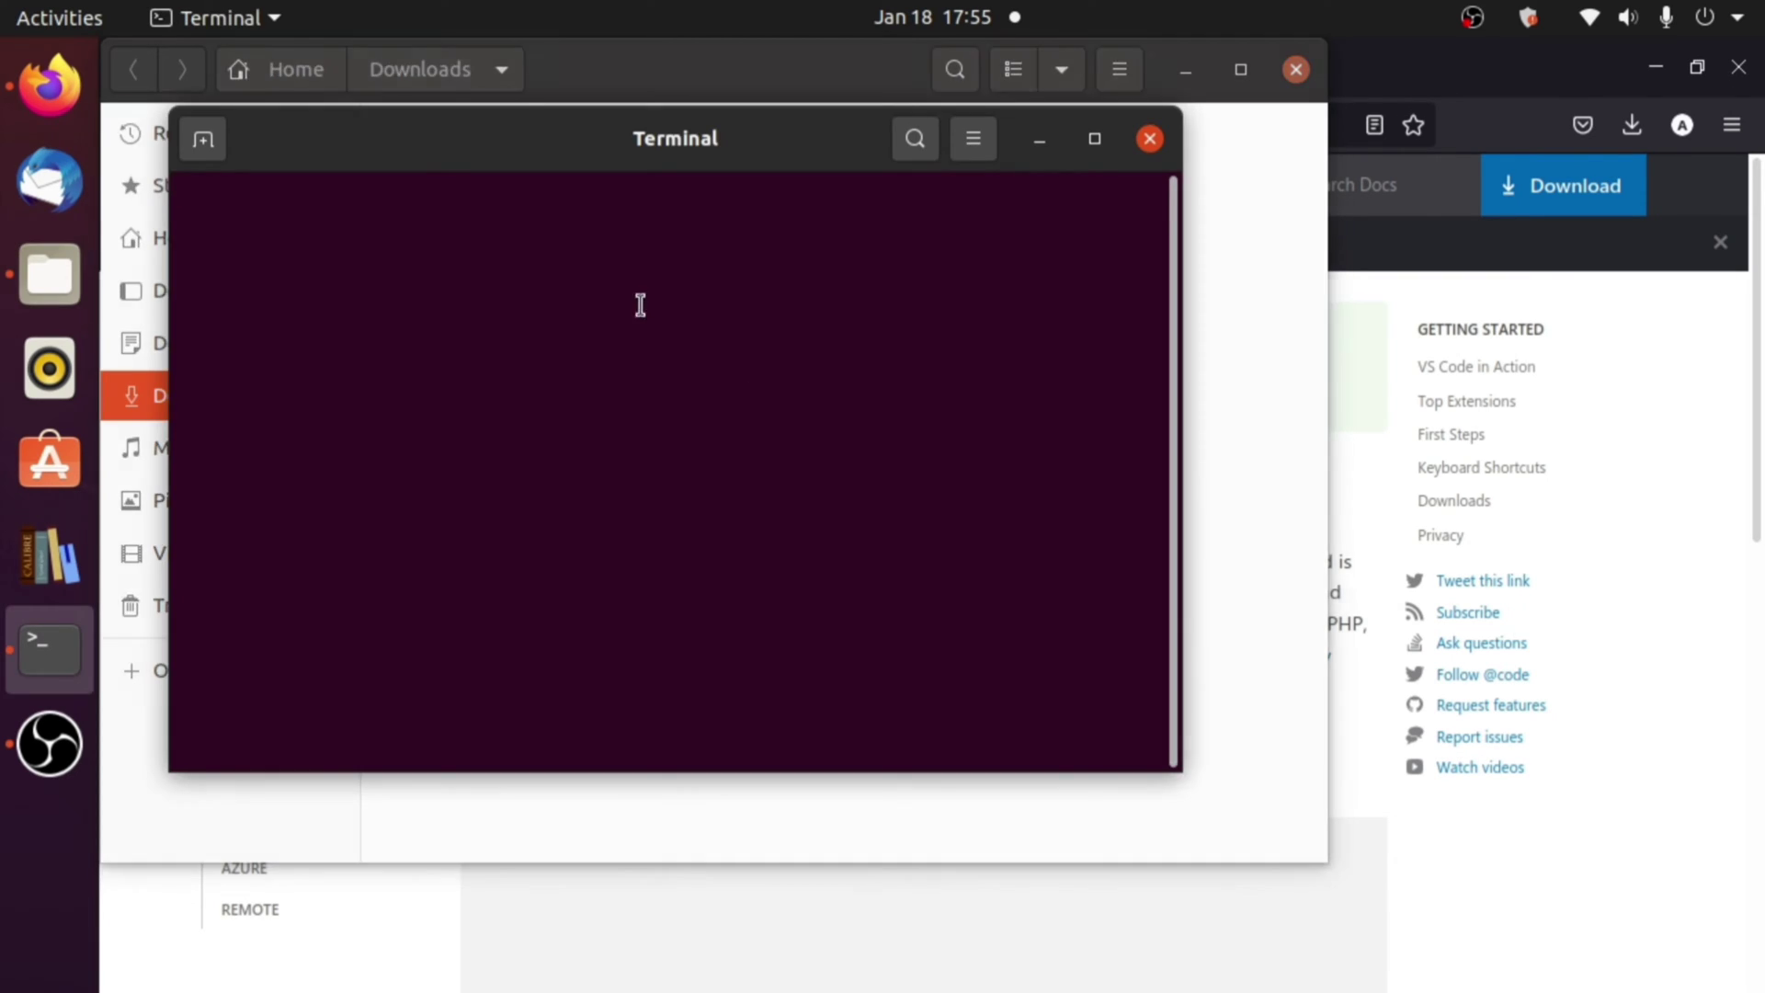
left_click_drag(396, 410, 614, 423)
left_click(614, 423)
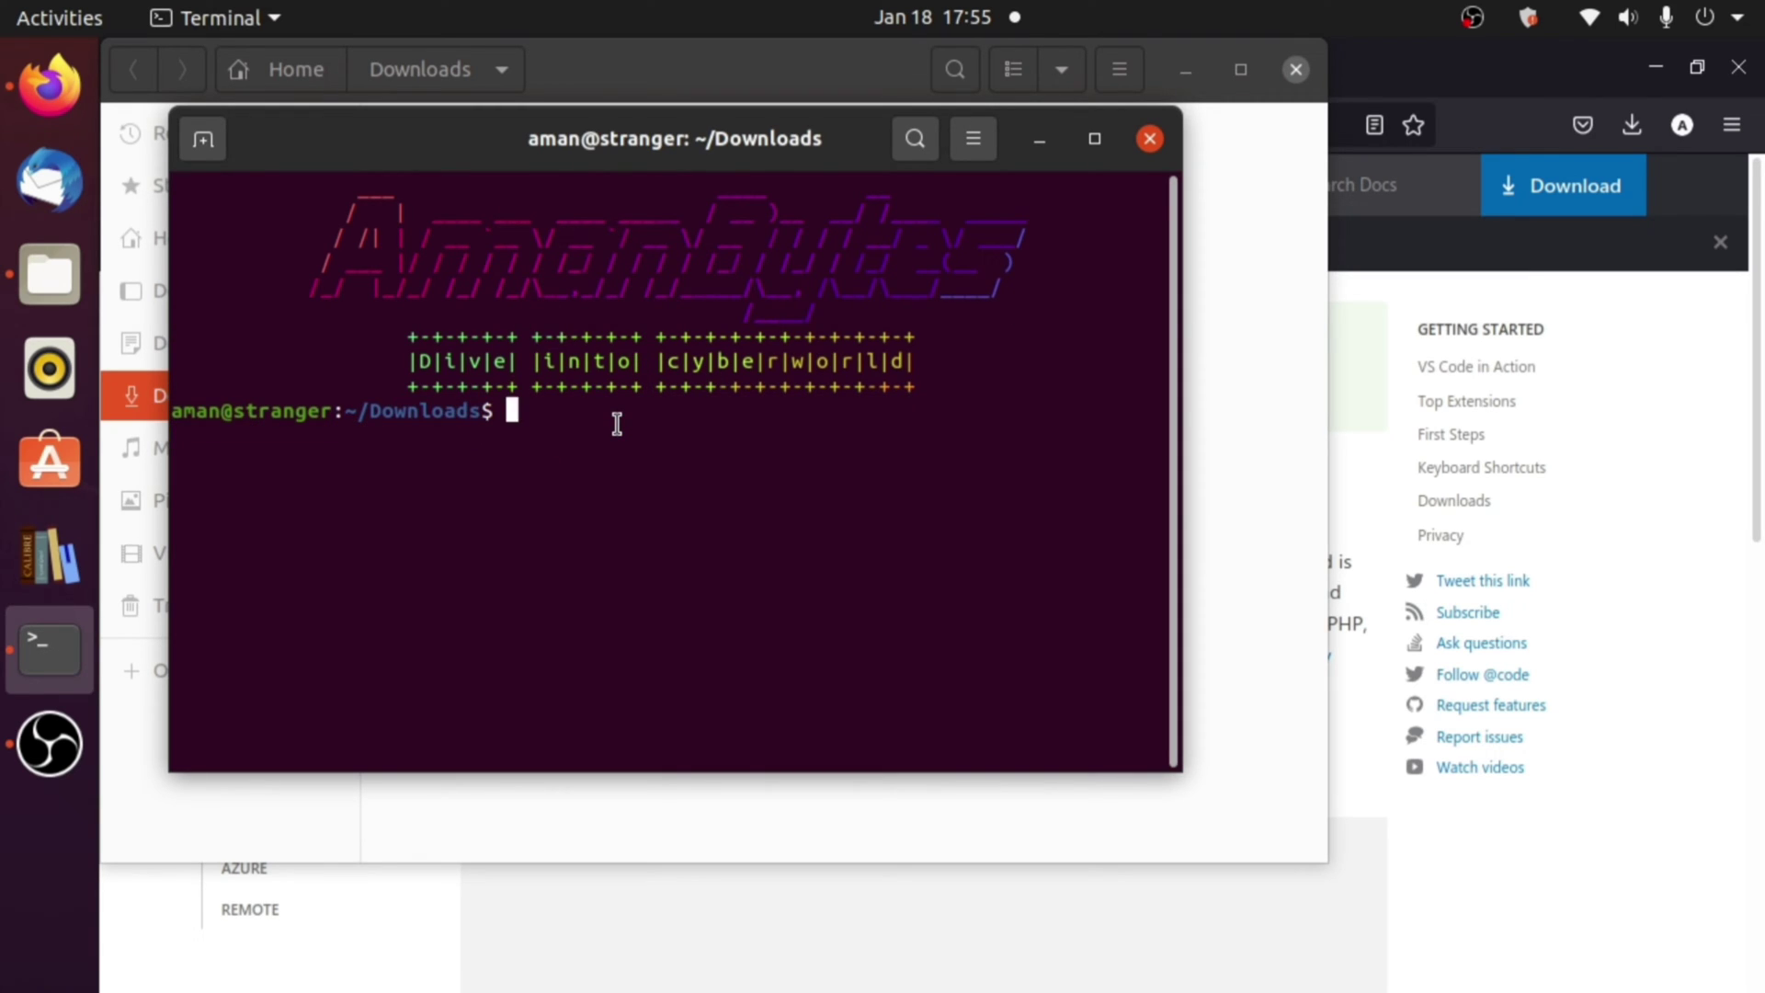
List the Downloads folder contents with ls
type("s")
type("udo")
key("BackSpace")
key("BackSpace")
key("BackSpace")
key("BackSpace")
type("ls")
key("Return")
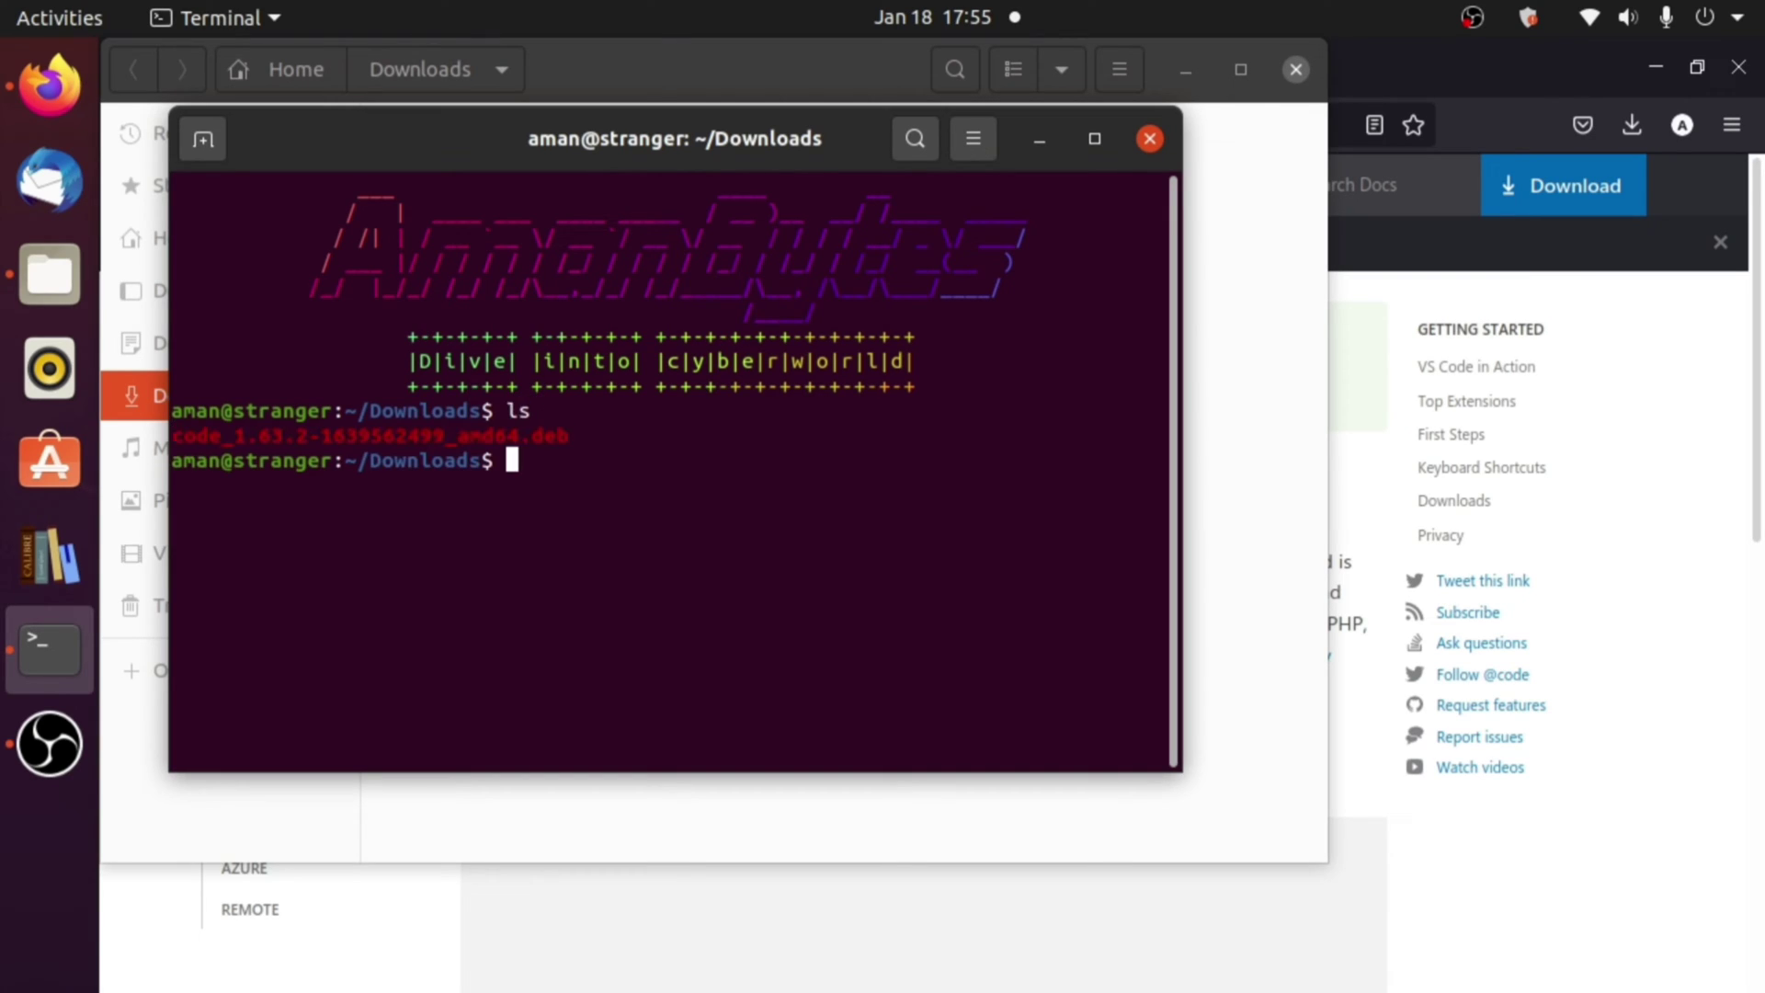
type("sudo dpkg")
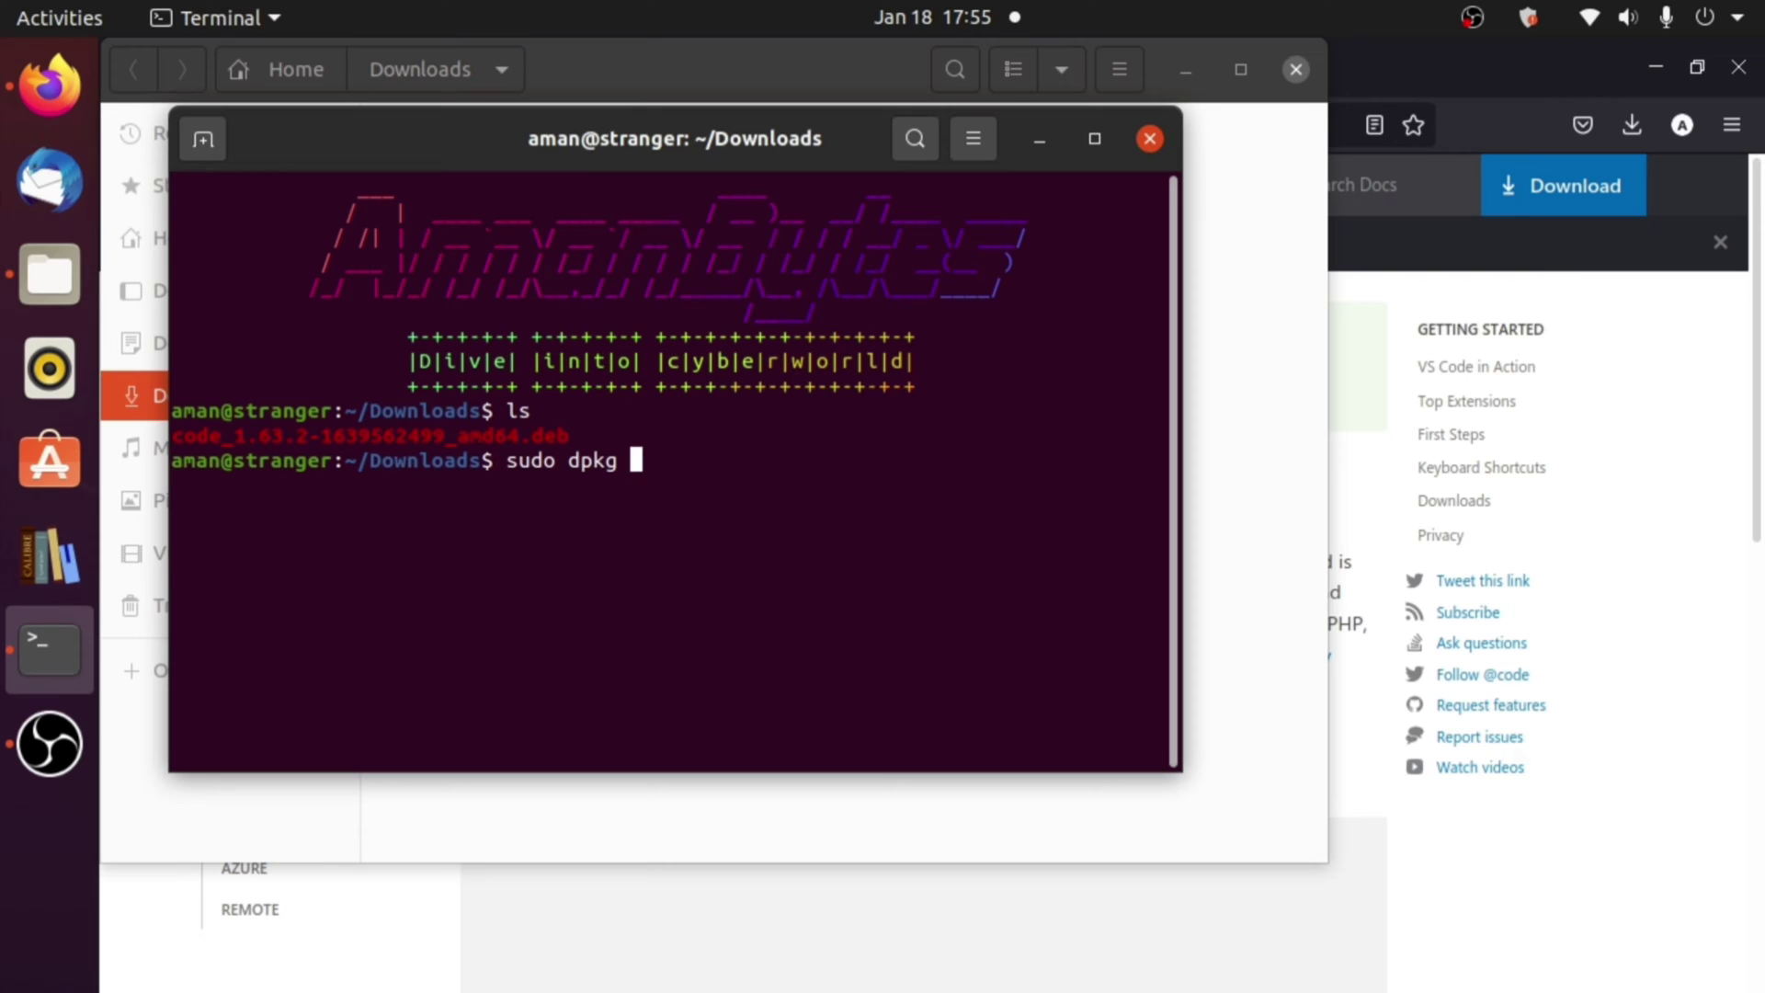
type(" -i code")
key("Tab")
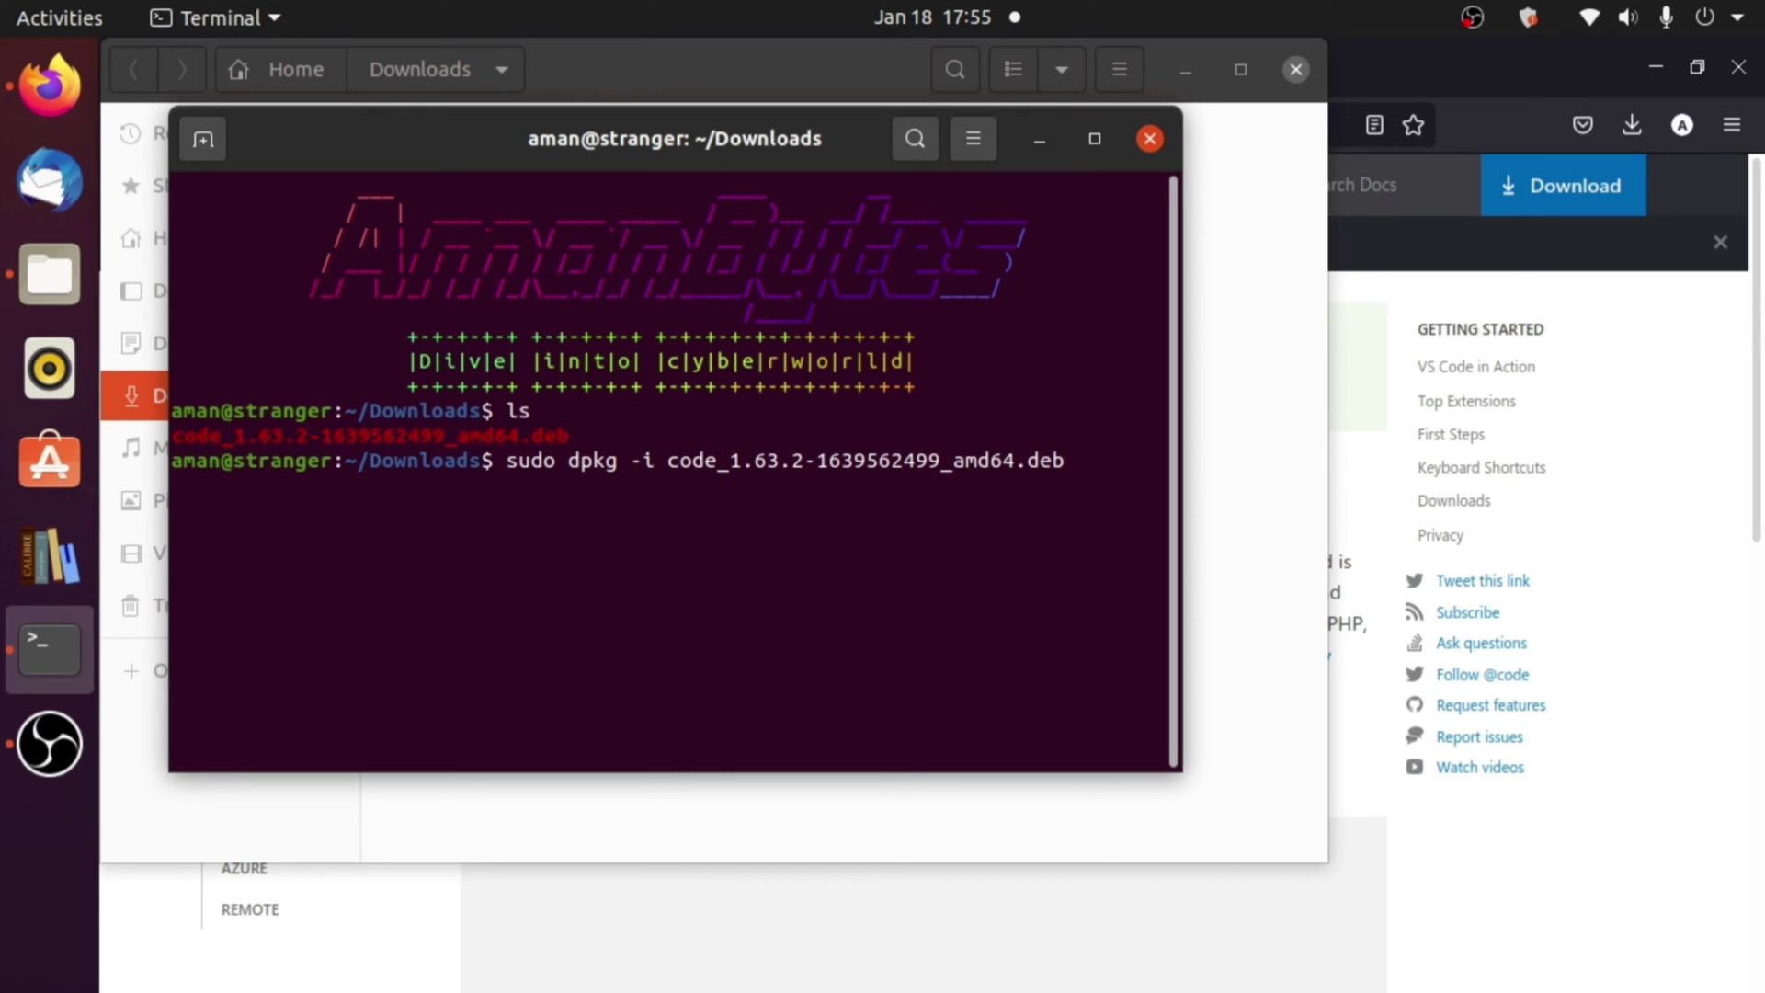
key("Return")
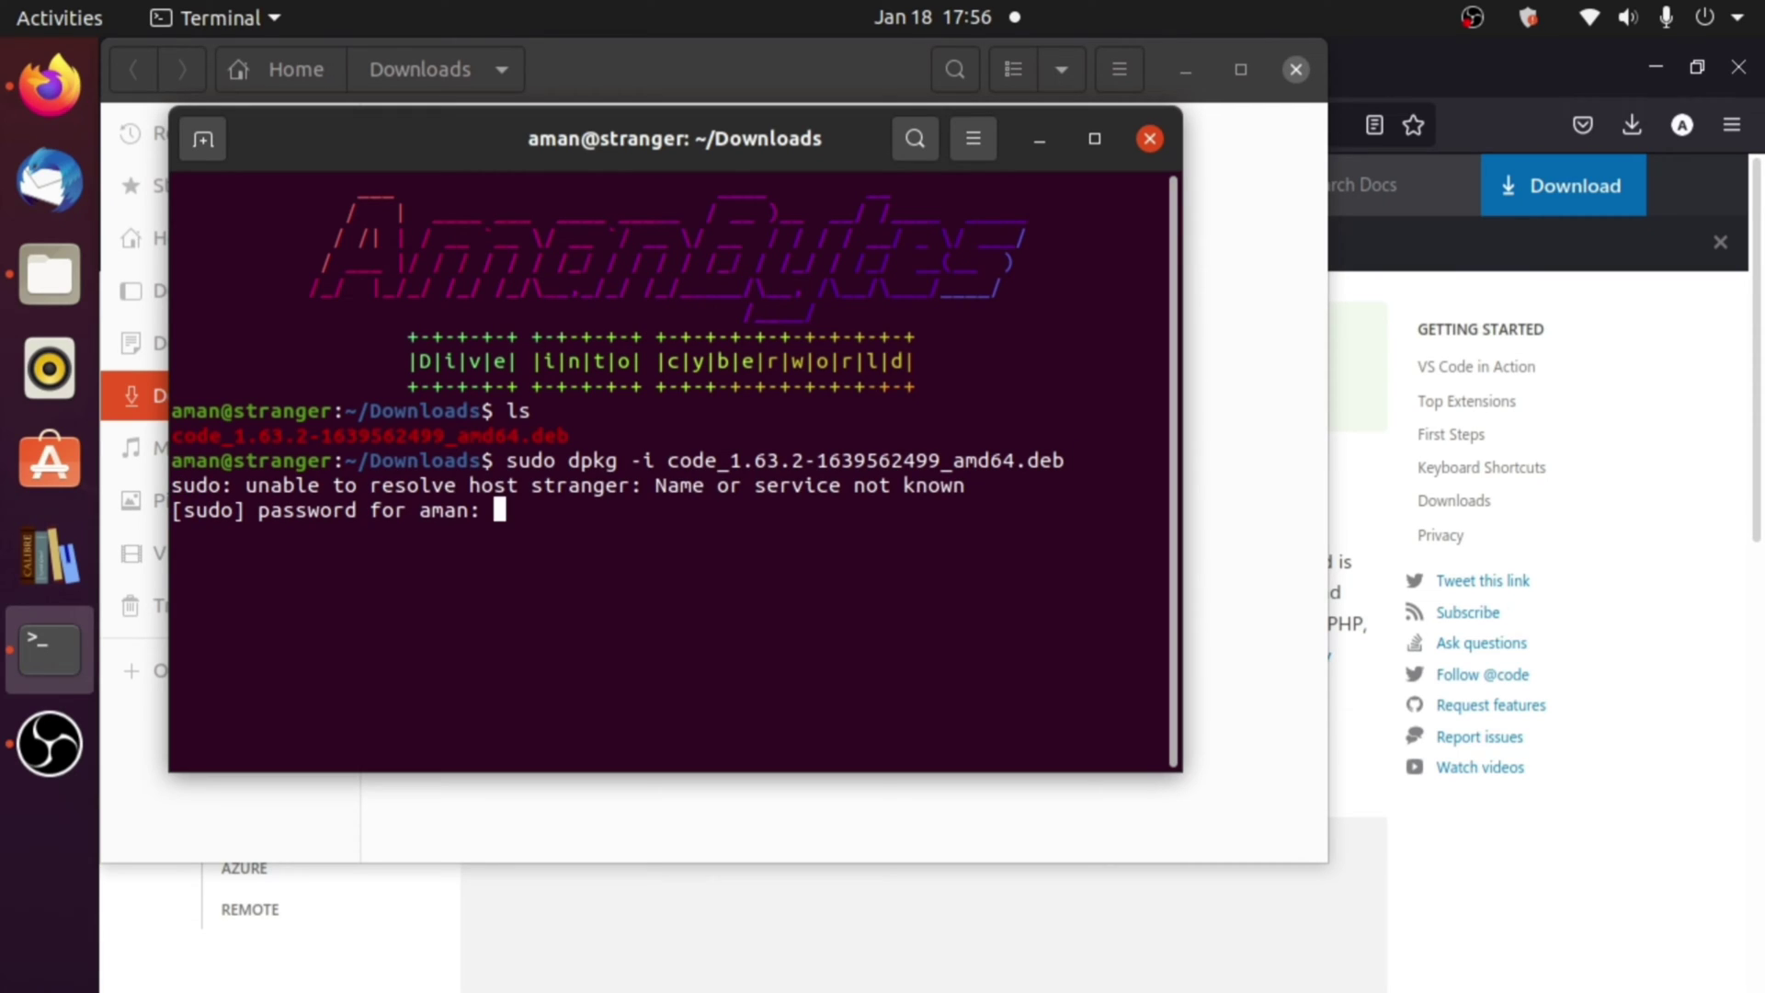
Enter the account password to finish the dpkg install, then show the applications overview
key("Return")
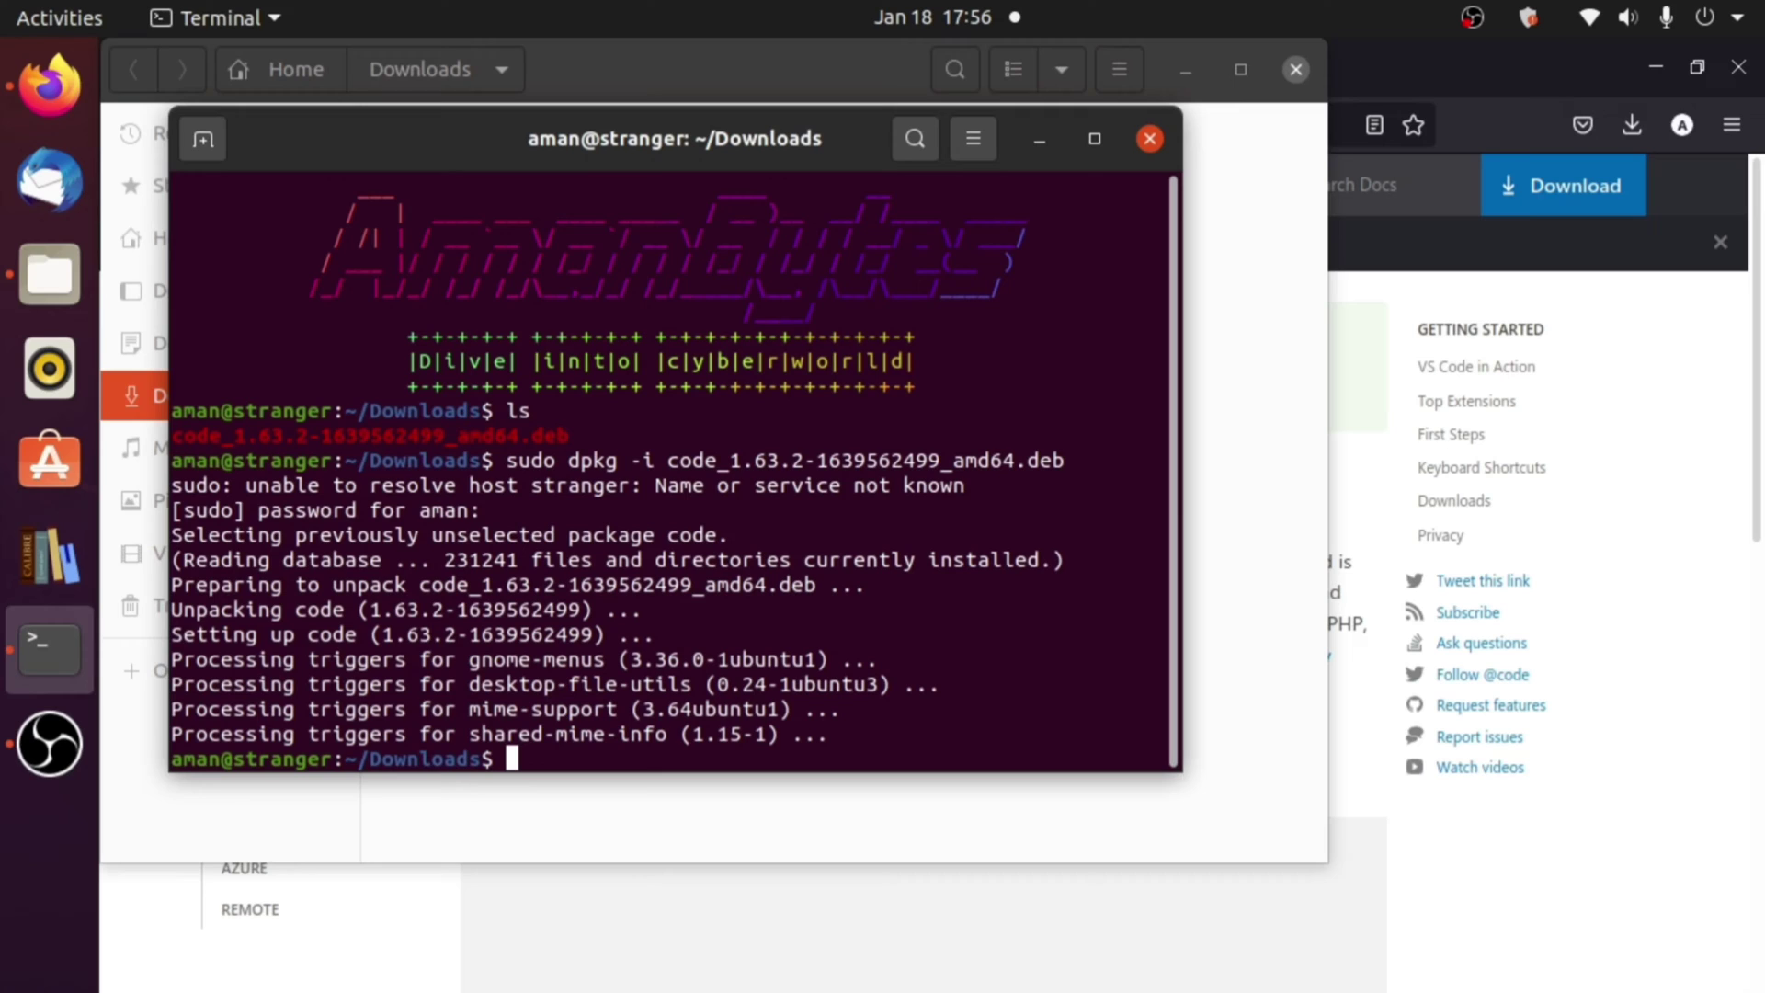
key("super+a")
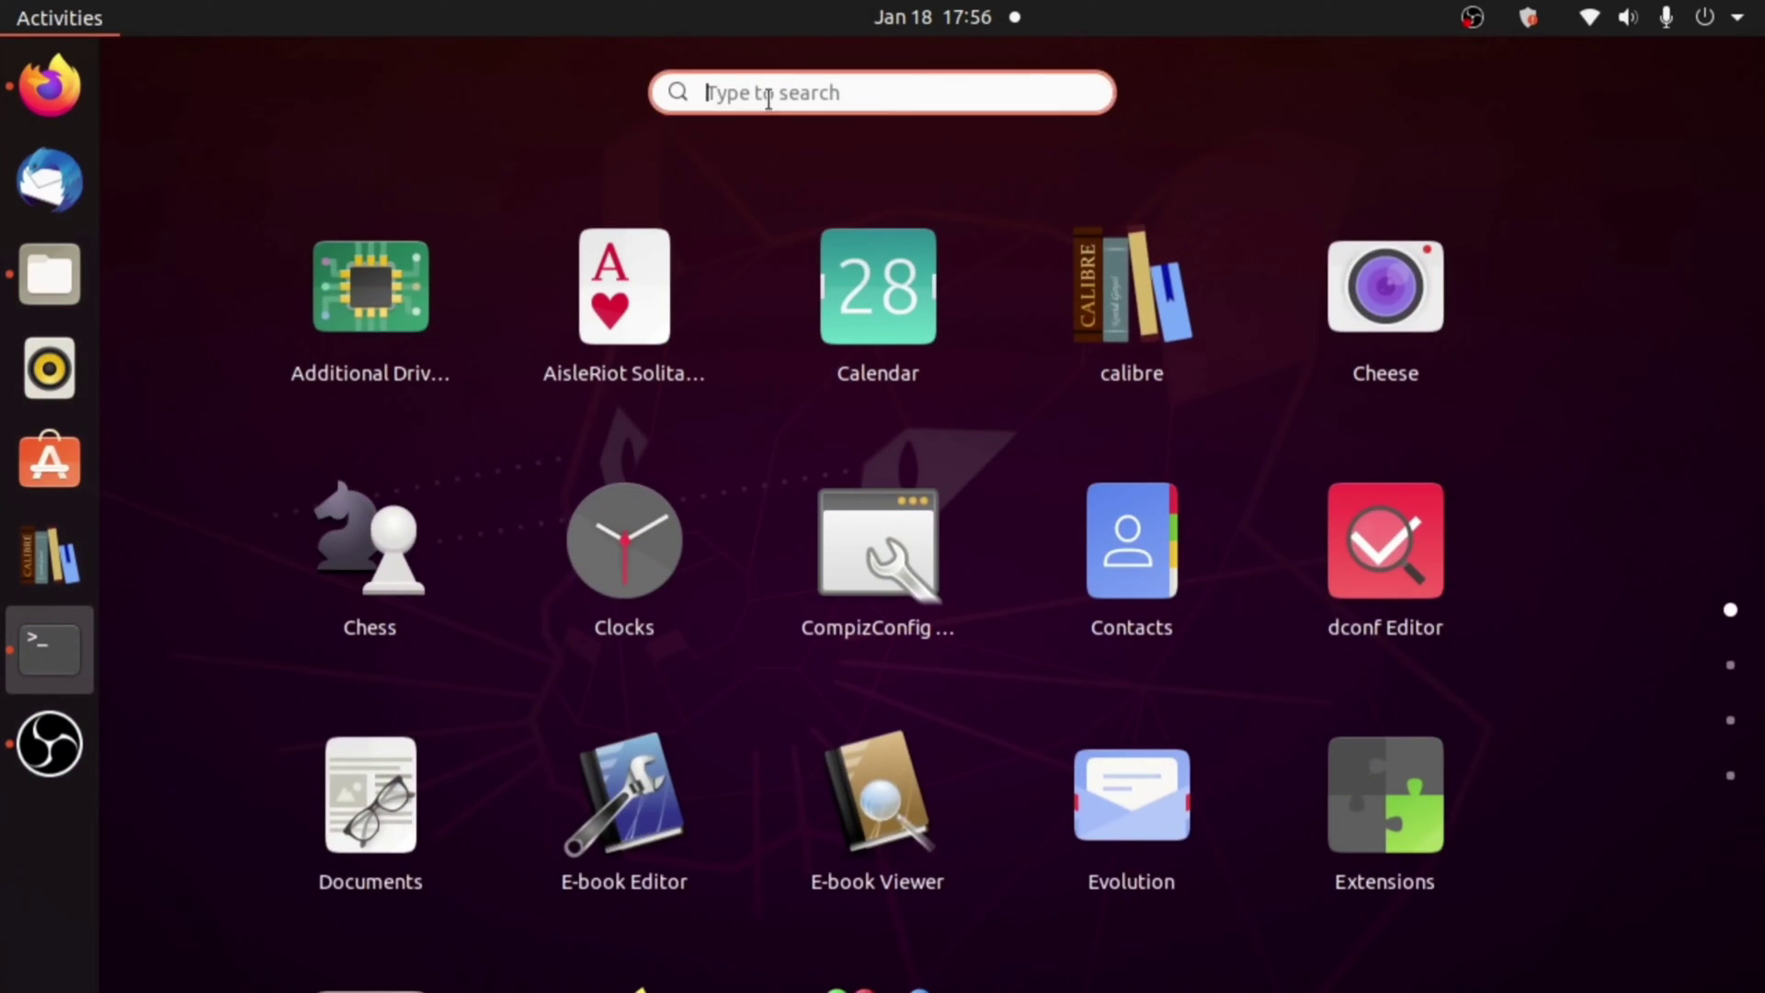
Search applications for 'code' and add Visual Studio Code to favorites
type("code")
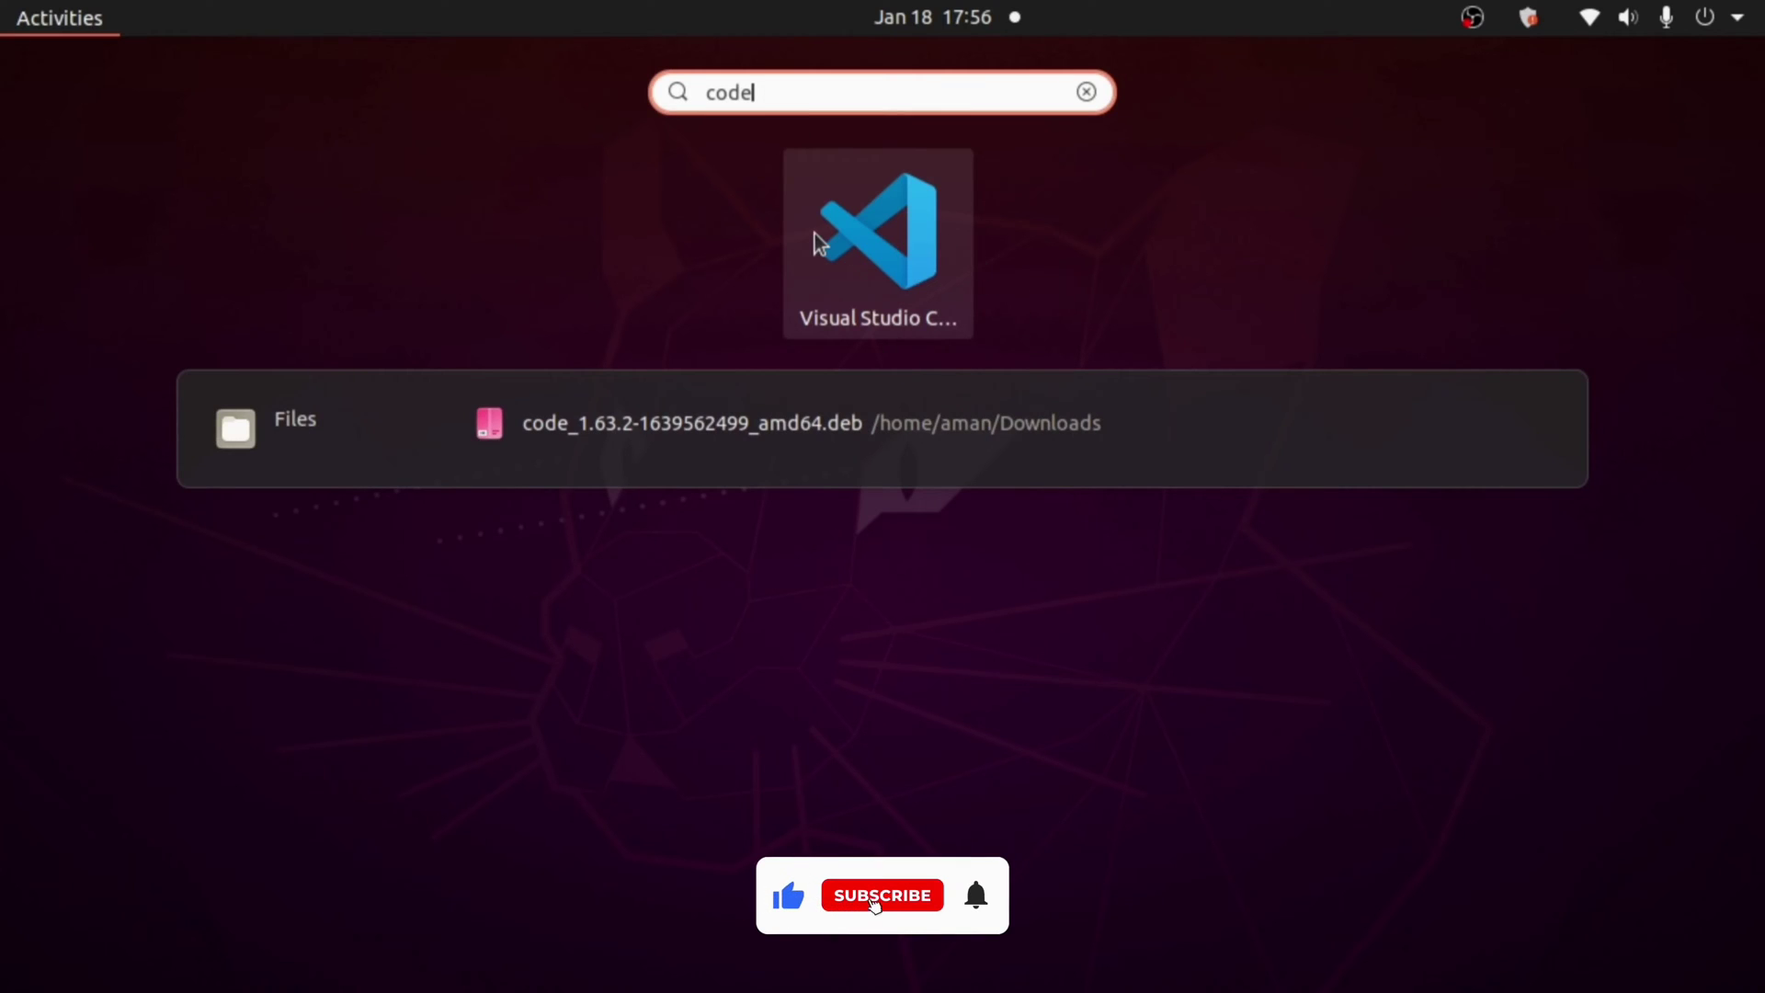
right_click(890, 200)
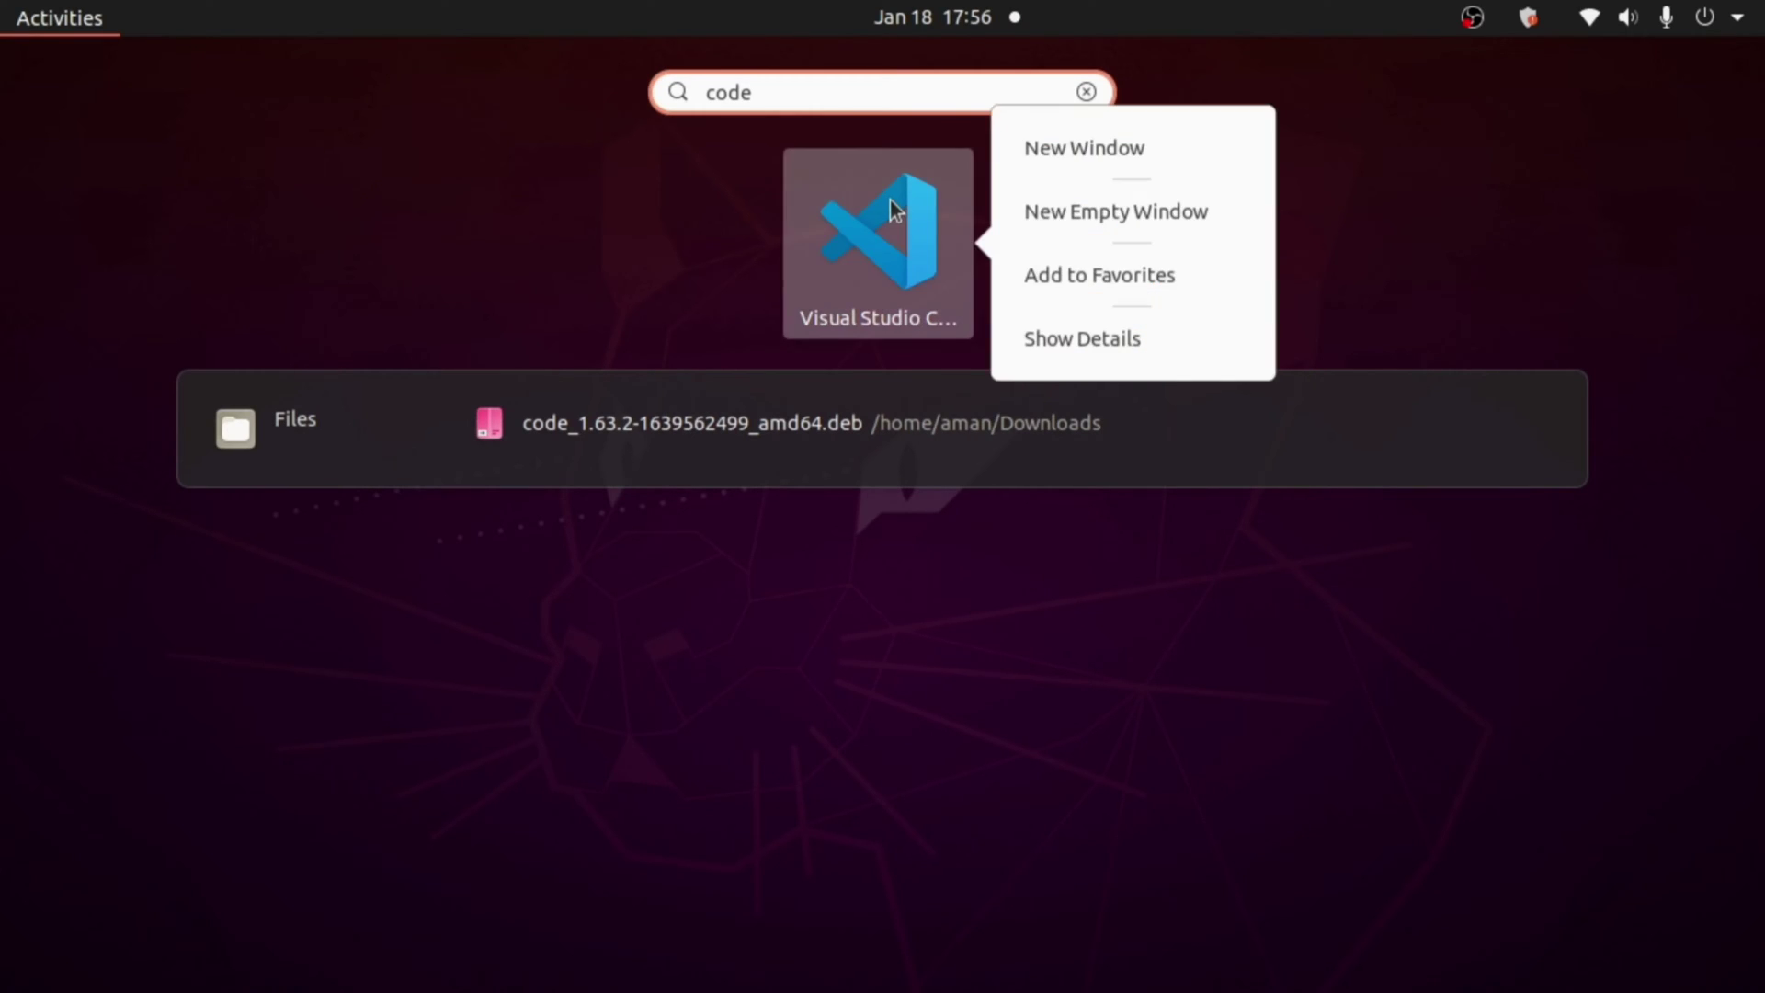
left_click(1103, 281)
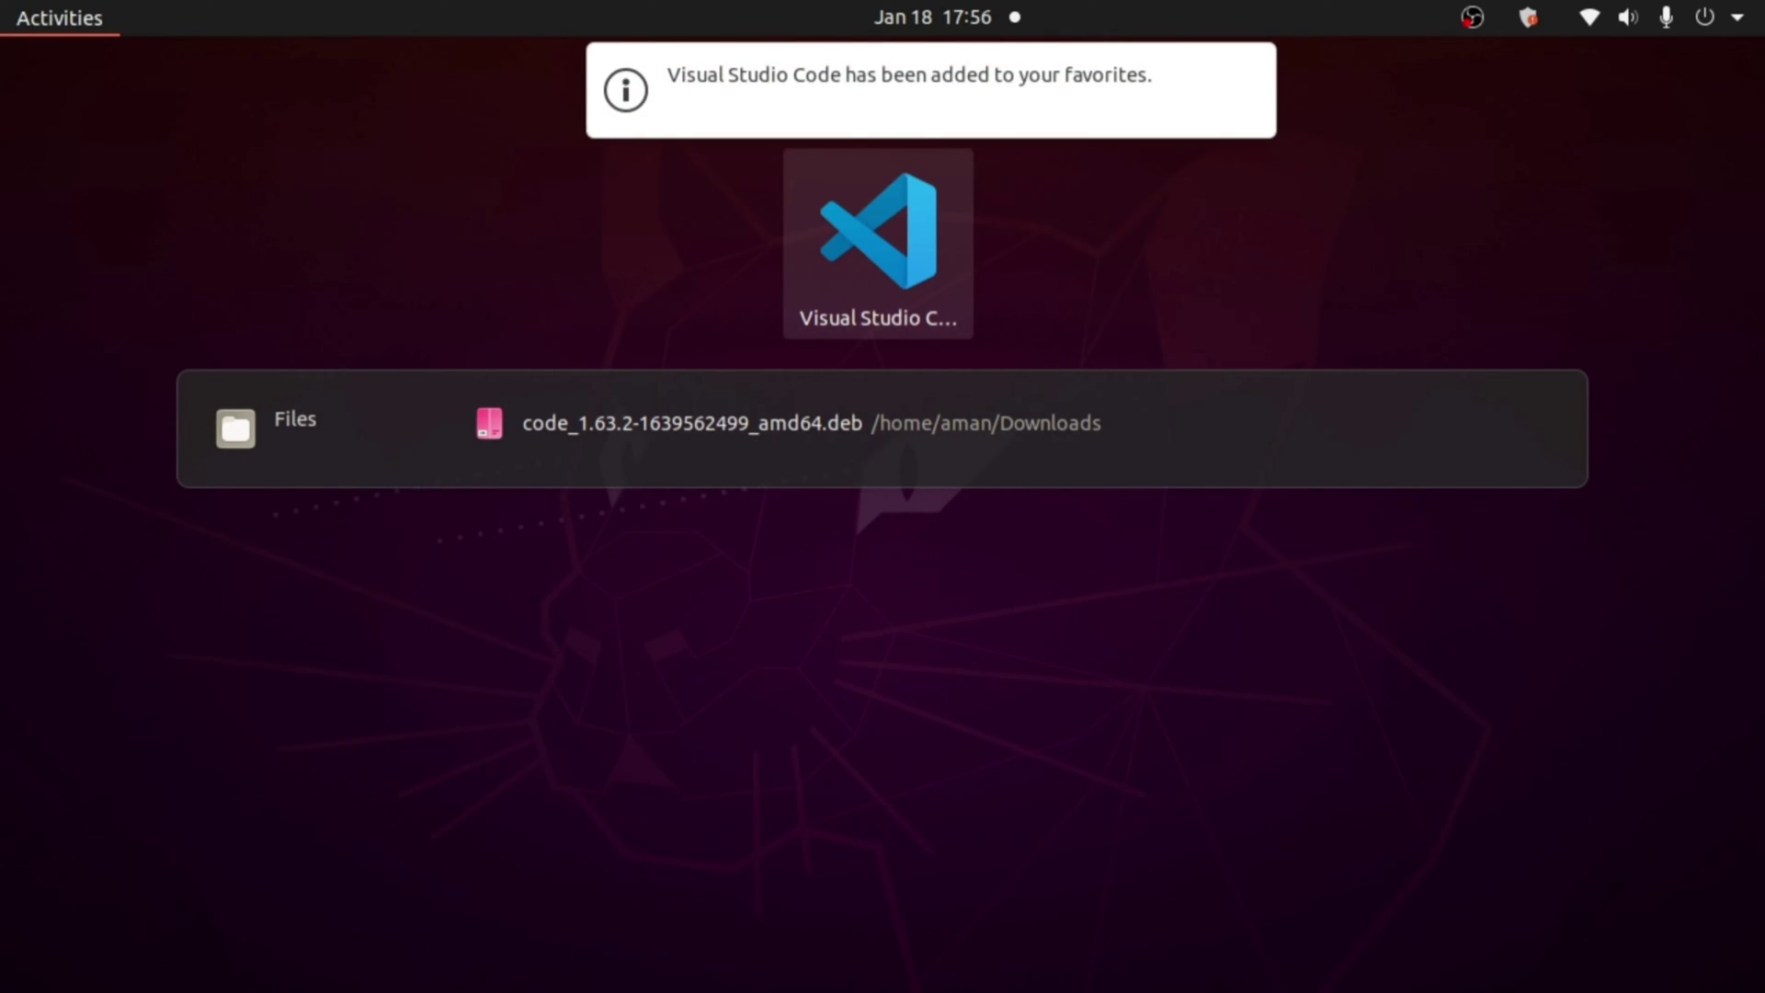
mouse_move(872, 175)
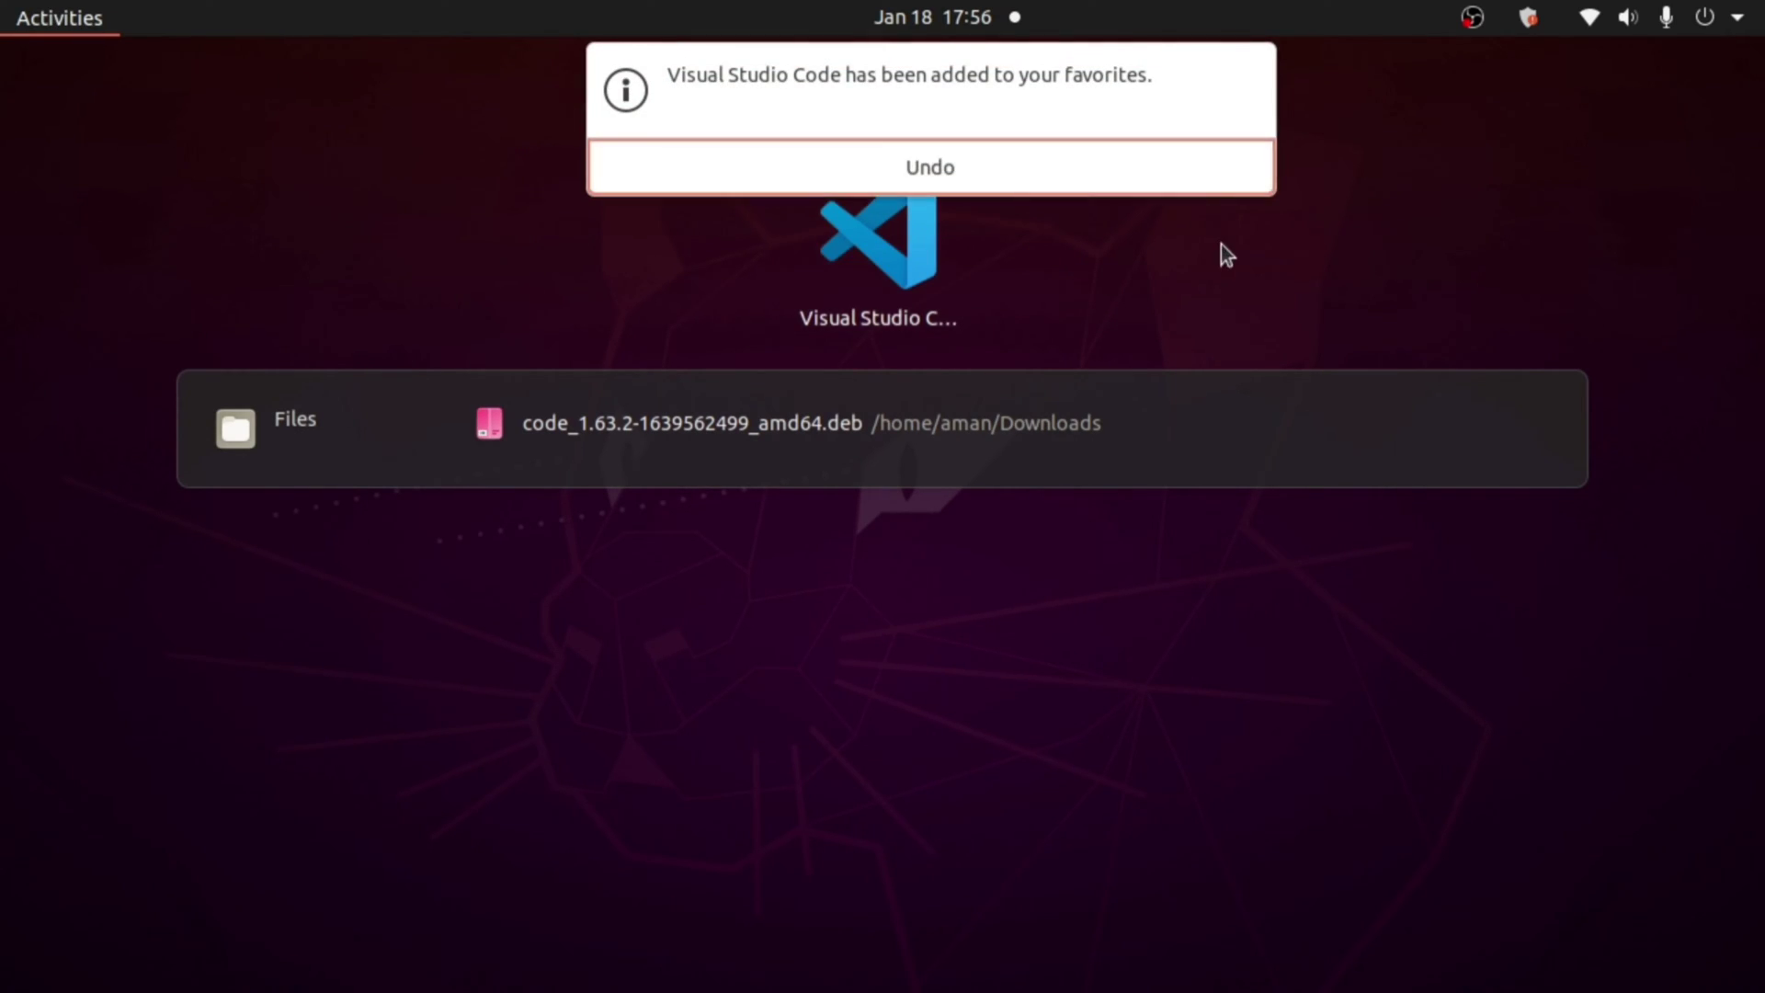
left_click(1245, 77)
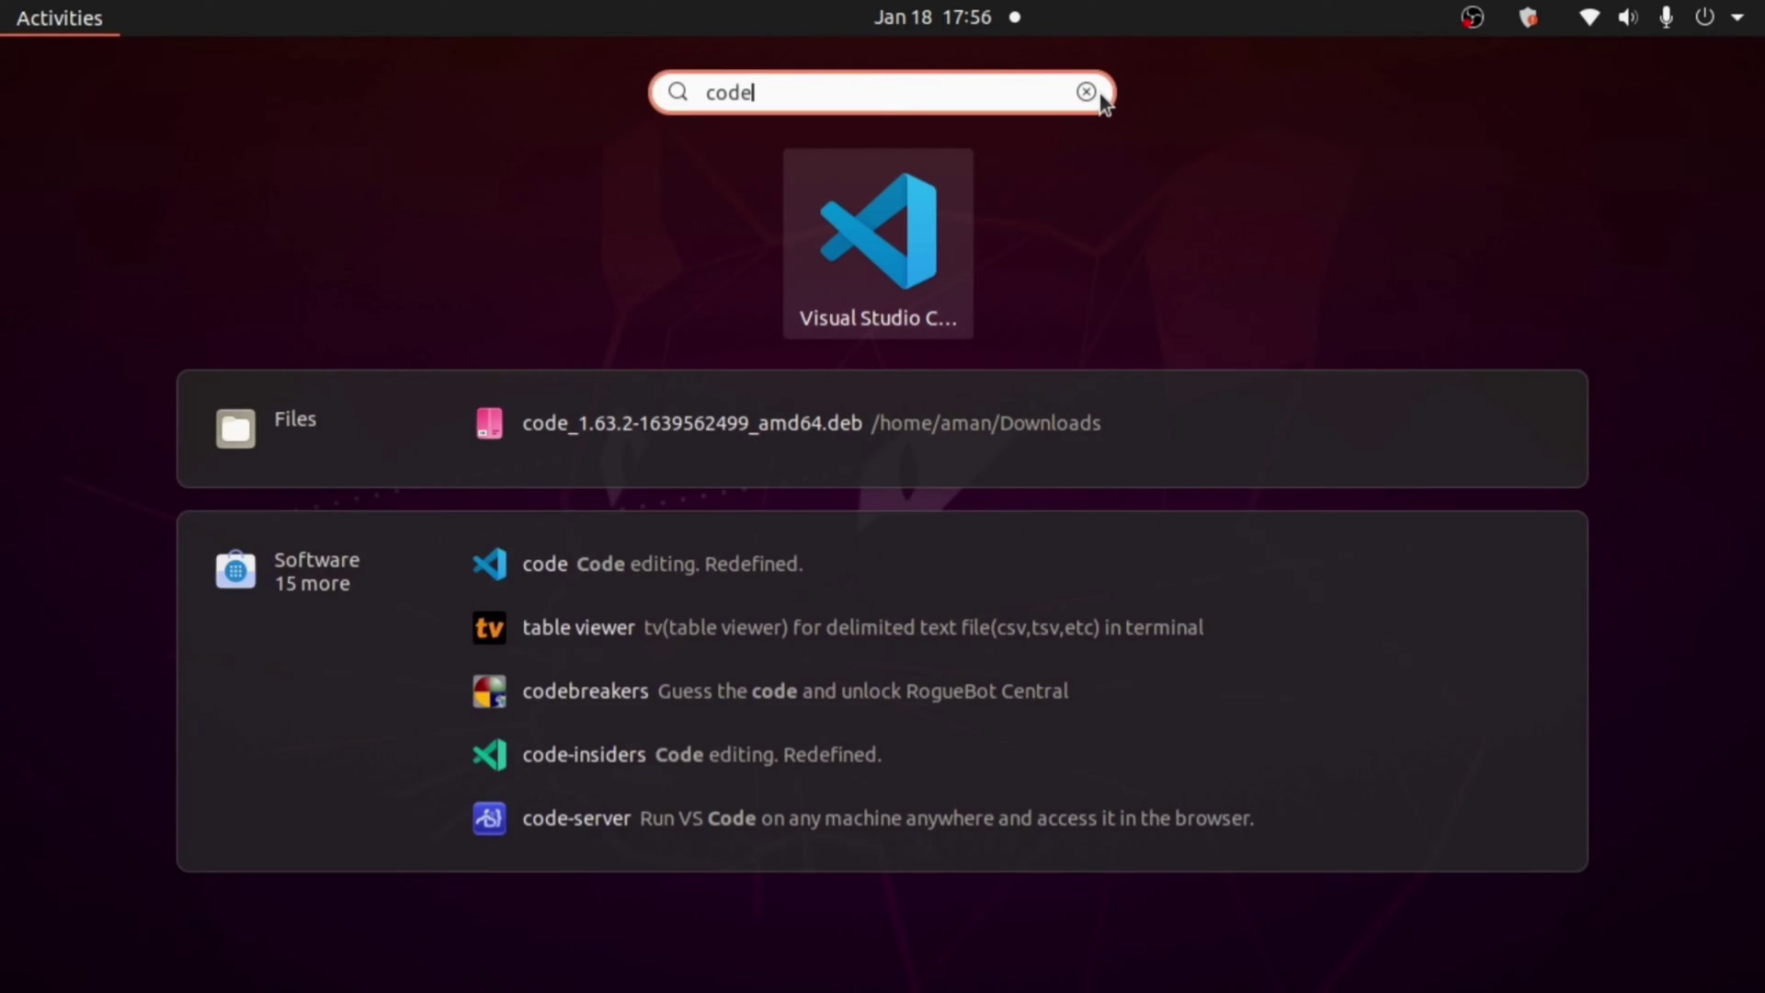
left_click(1098, 98)
left_click(72, 717)
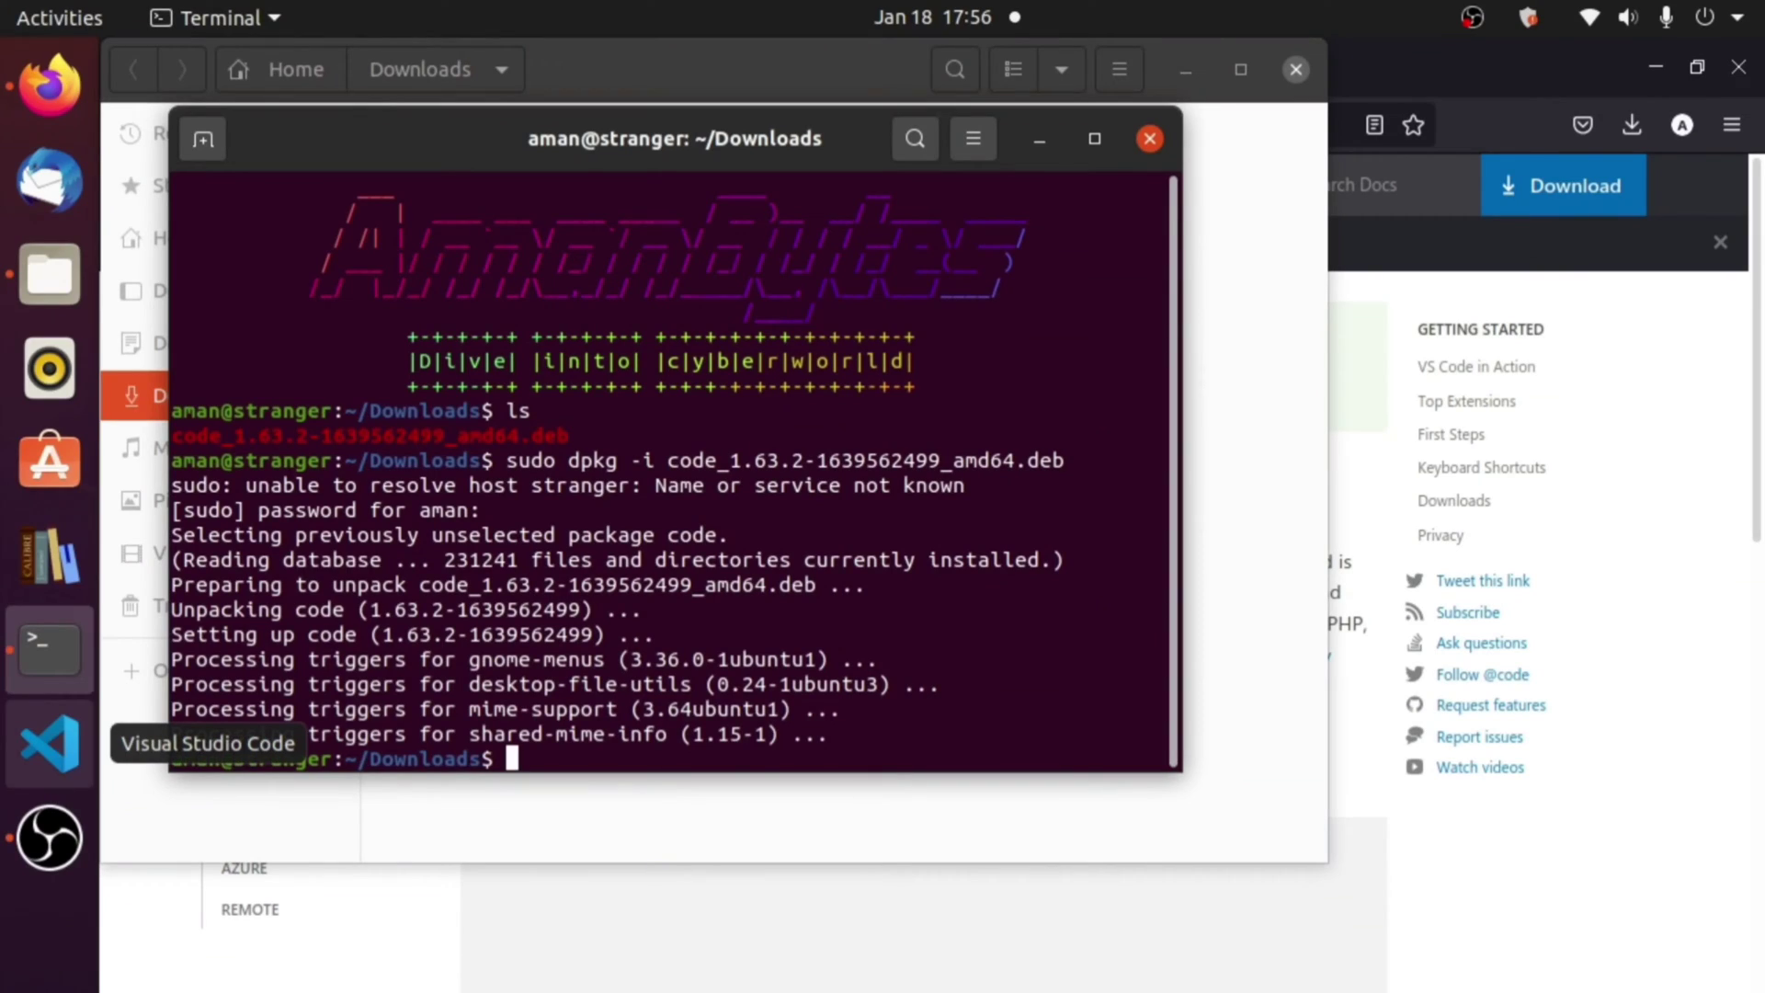
Remove Visual Studio Code from the dock favourites
right_click(41, 756)
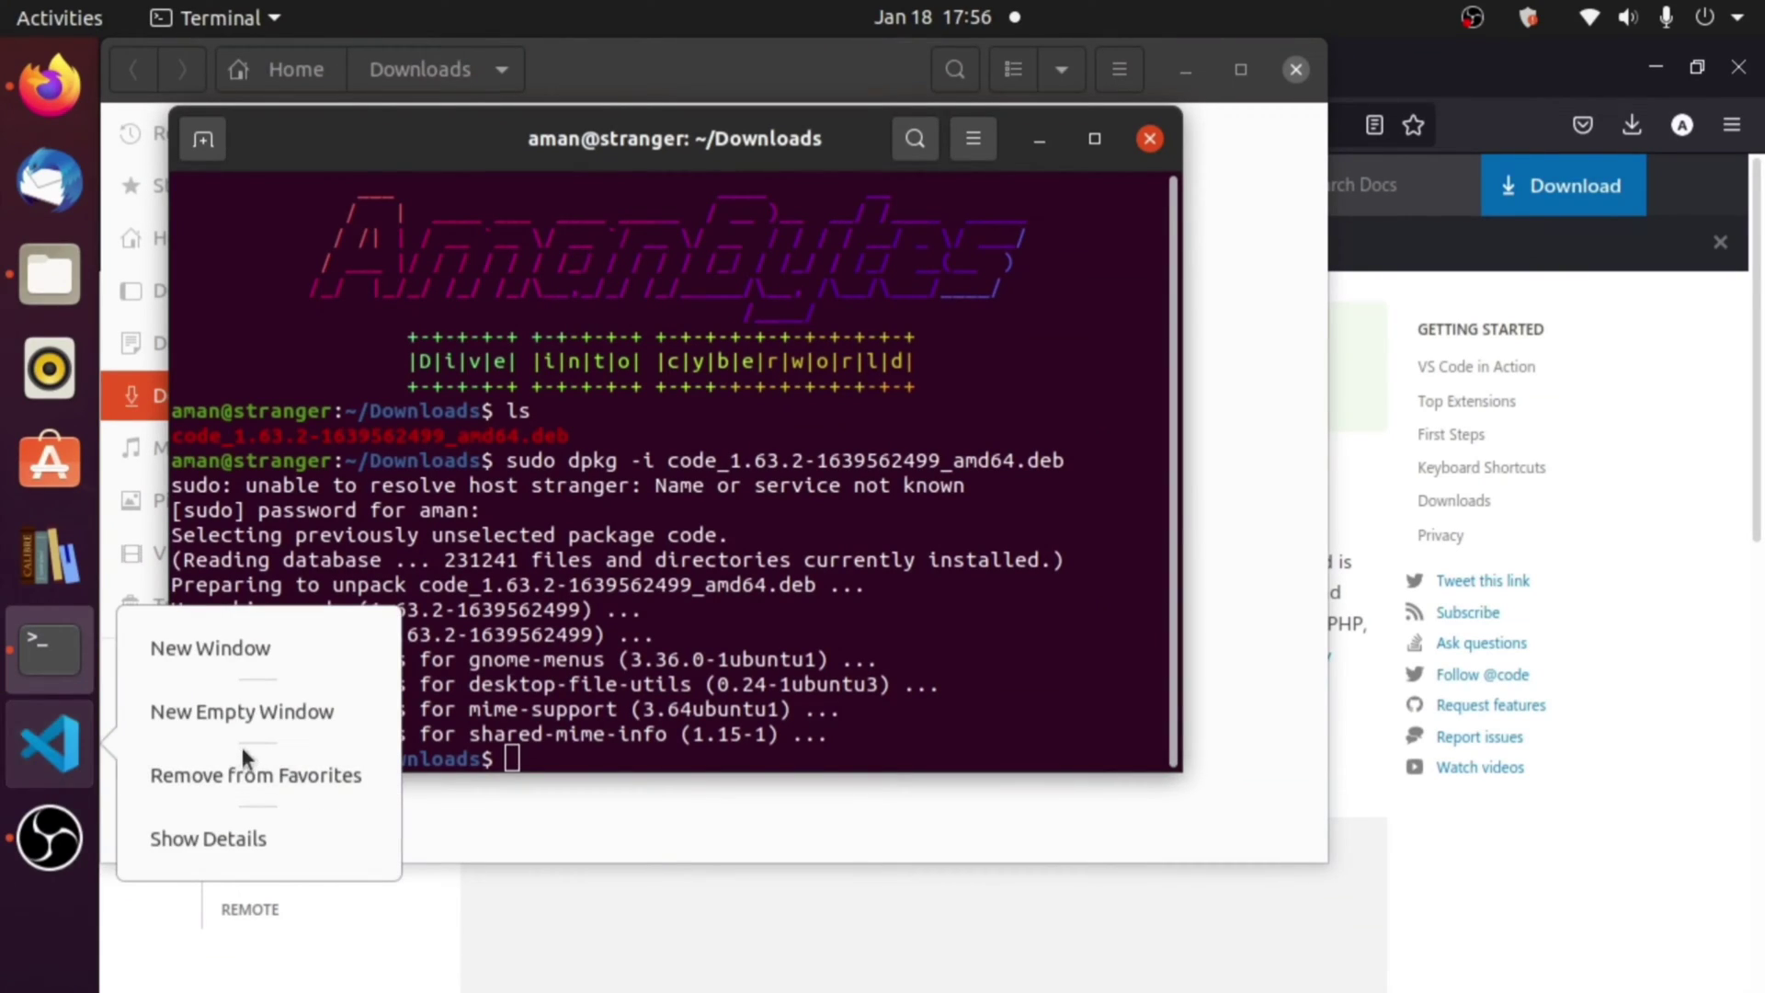
left_click(247, 774)
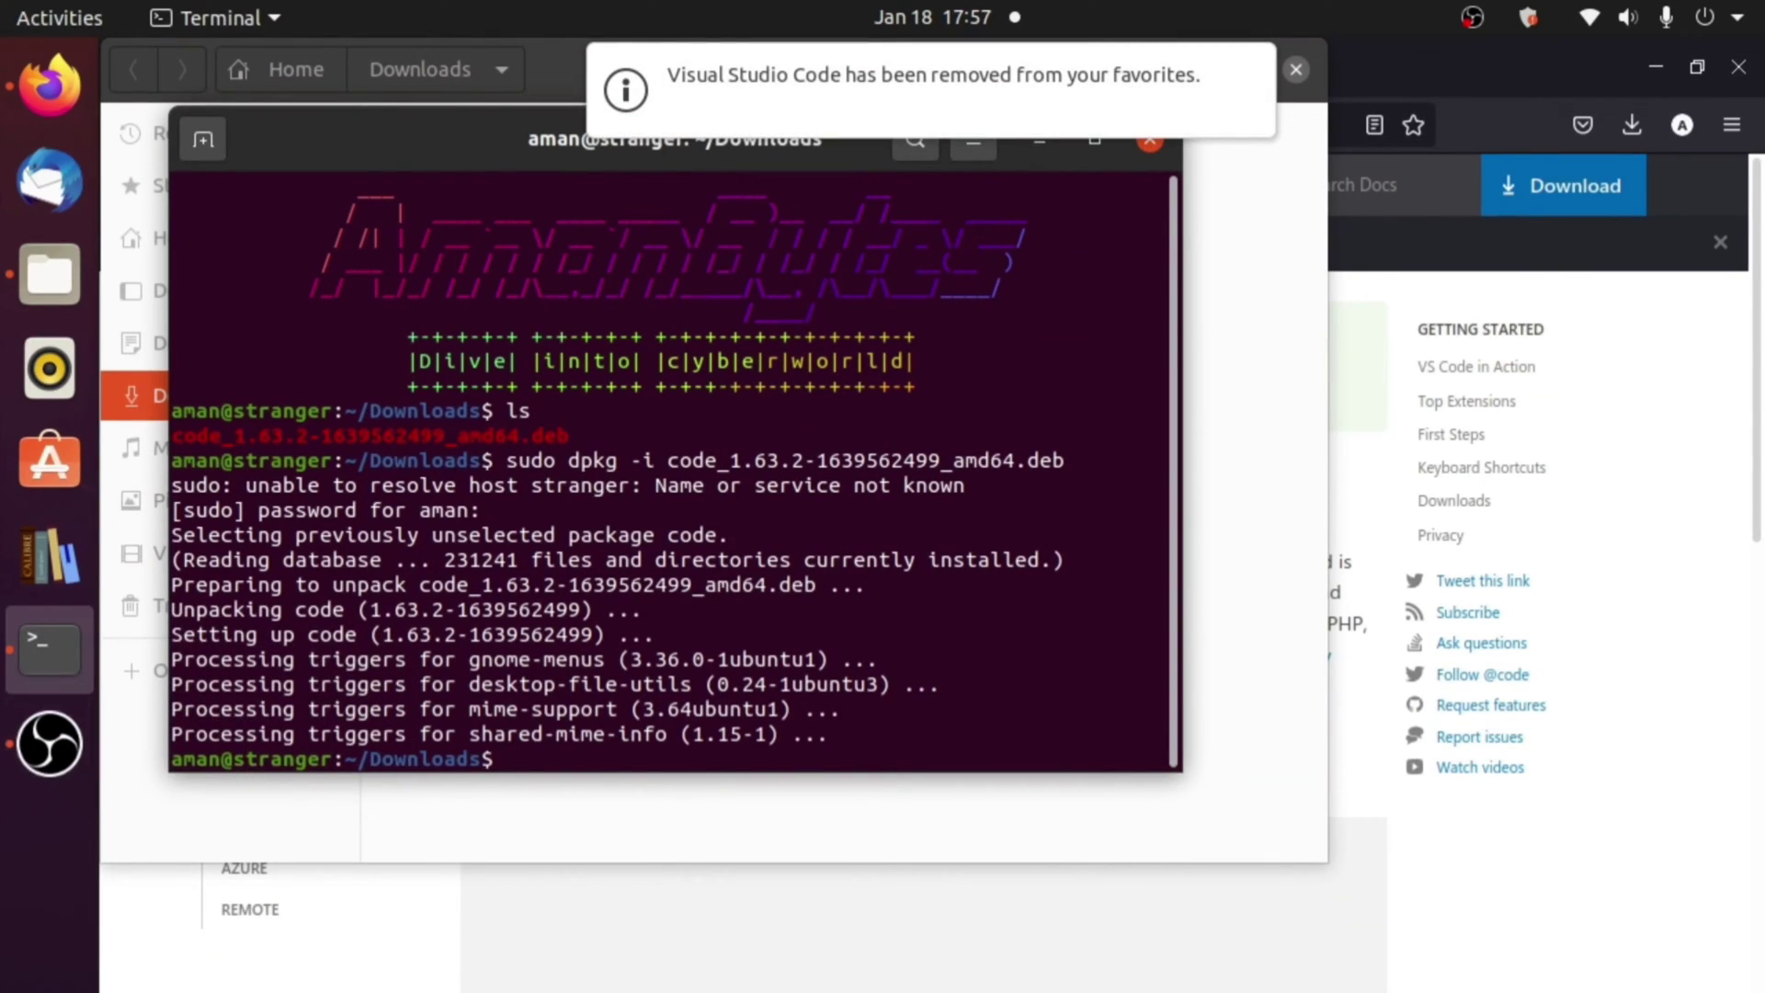
key("super+a")
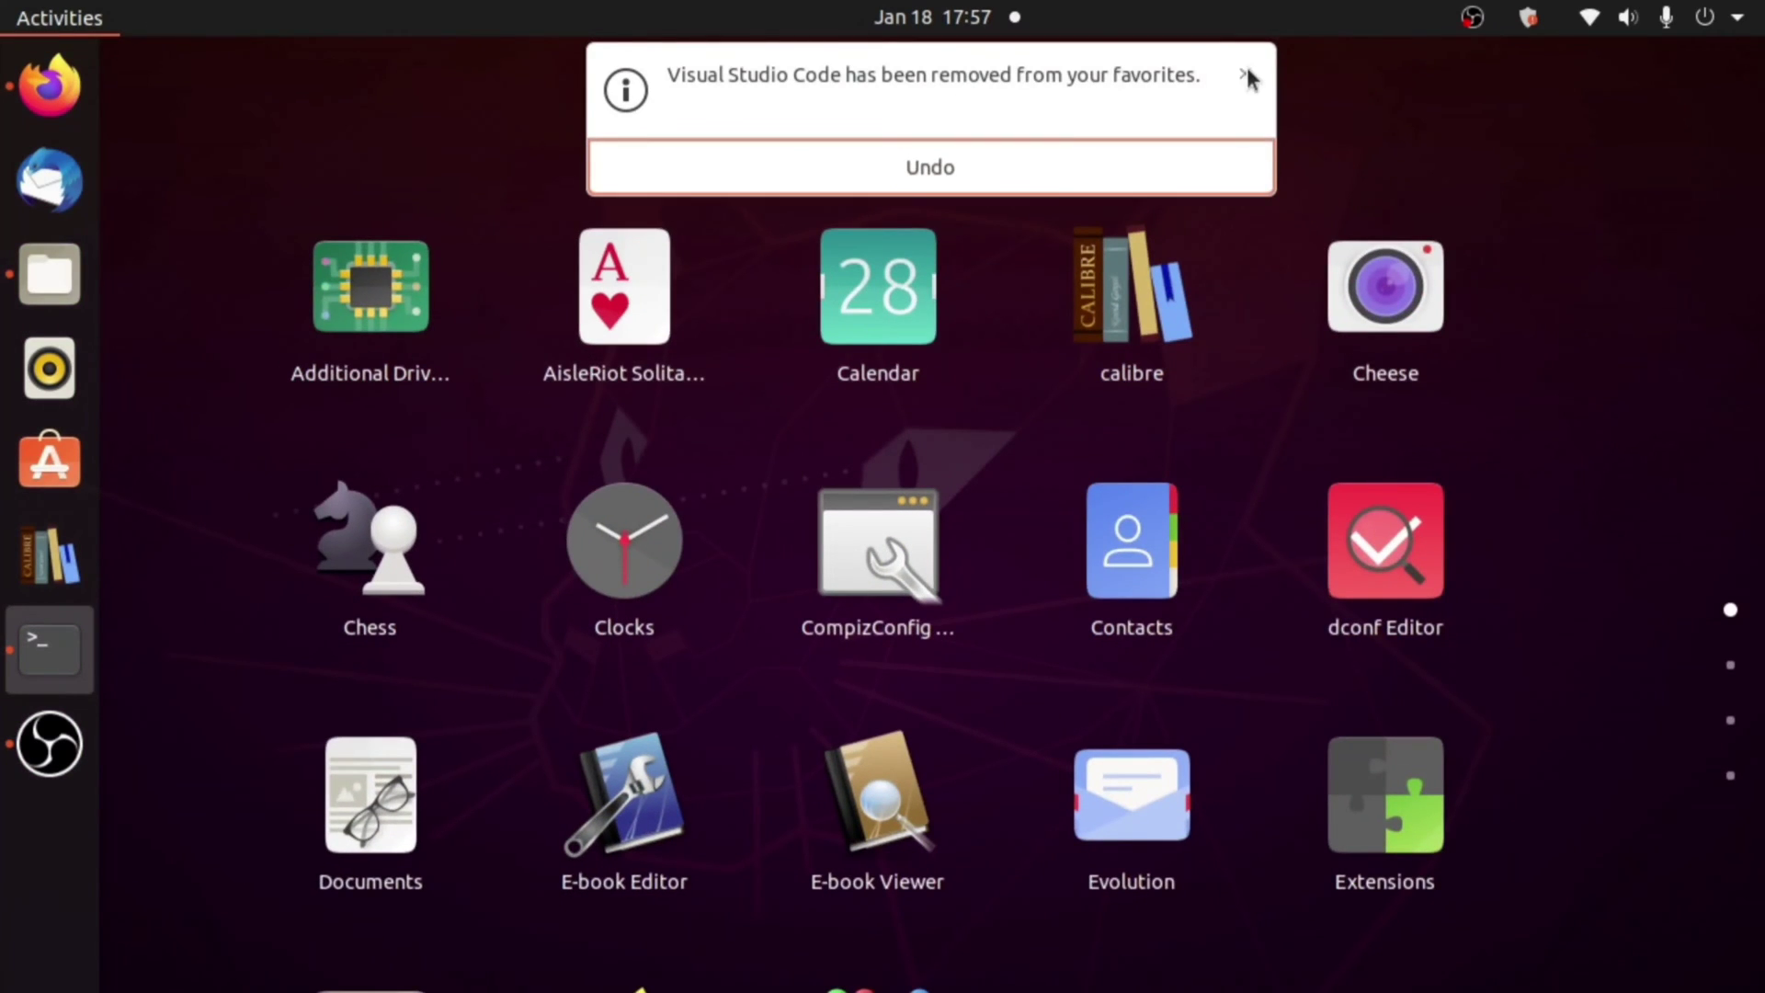
left_click(1247, 73)
Search 'dol', re-add Visual Studio Code to favourites, and clear the search
left_click(721, 88)
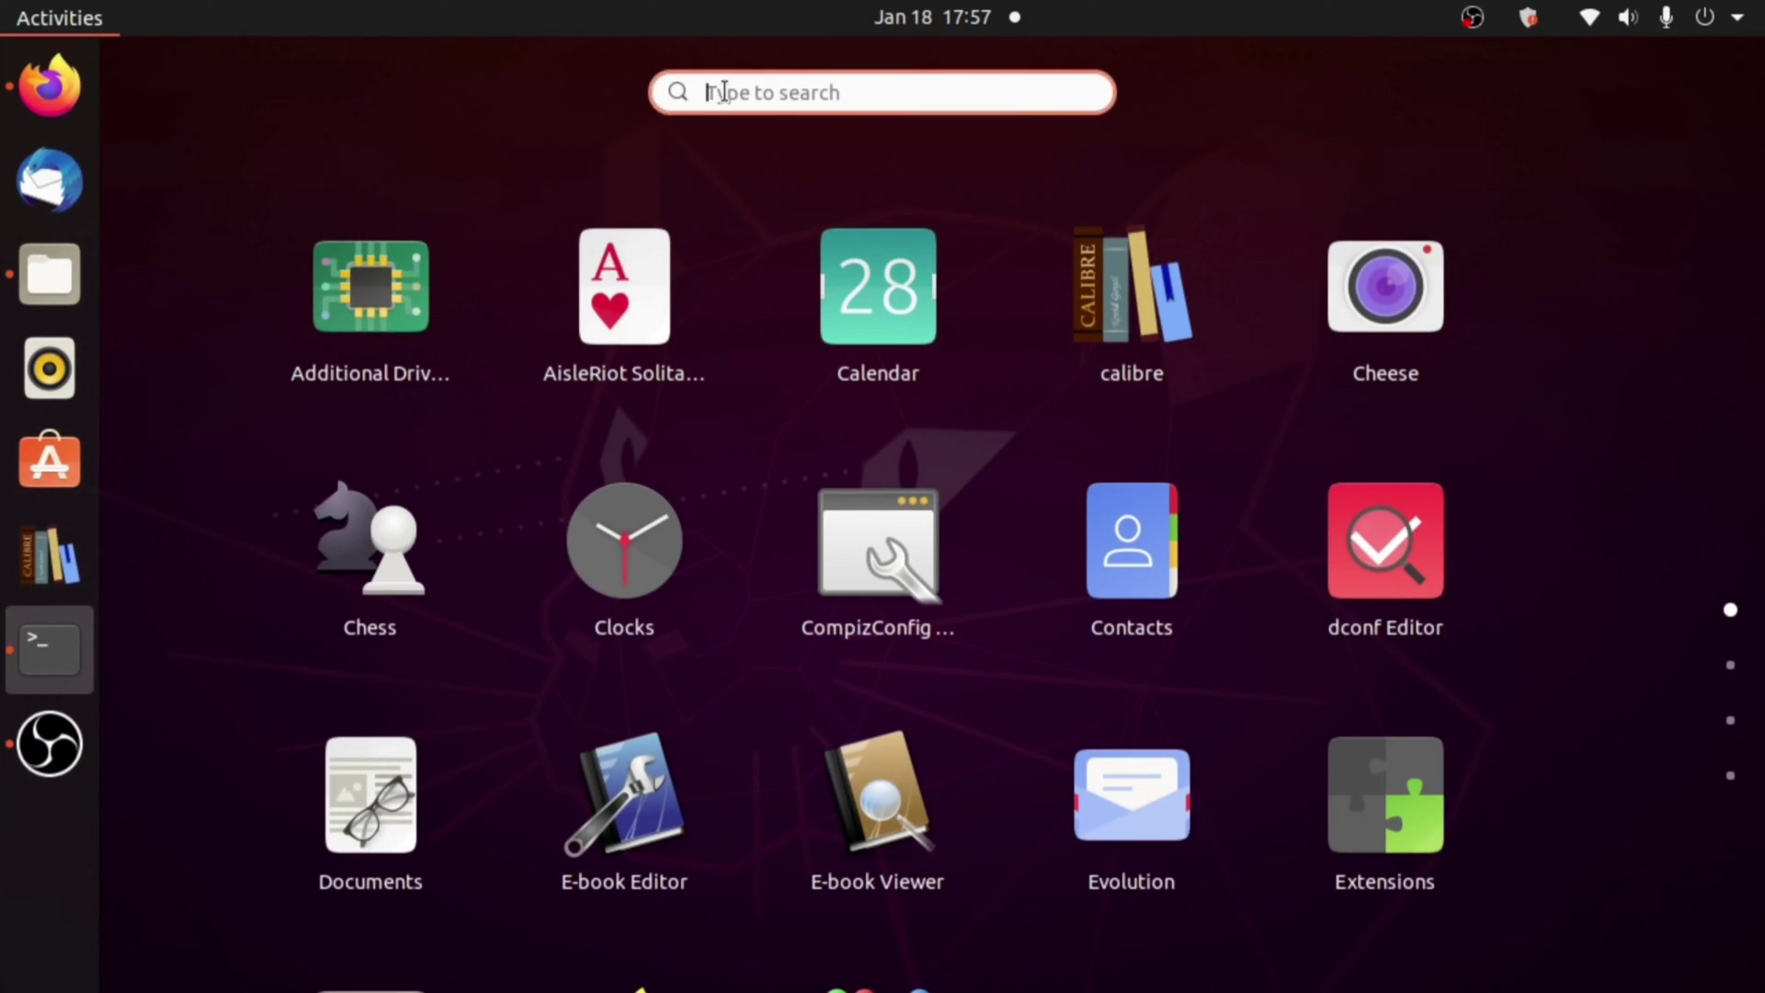
type("d")
type("o")
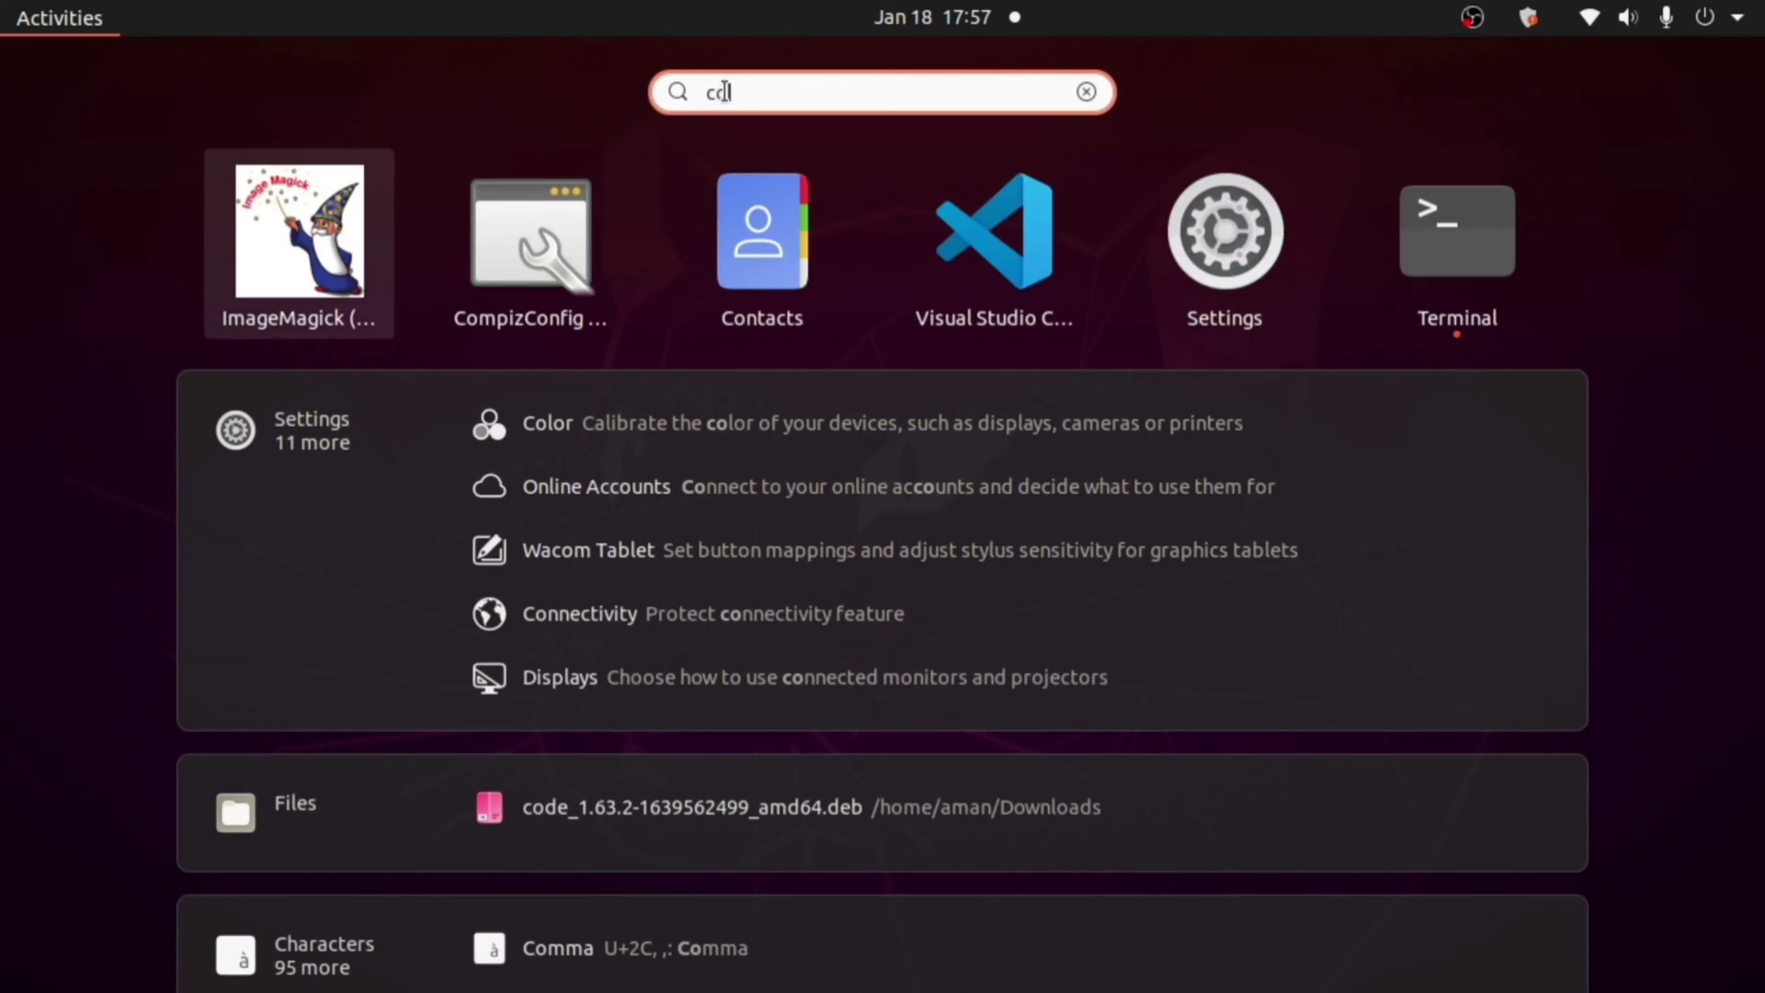
type("l")
right_click(986, 218)
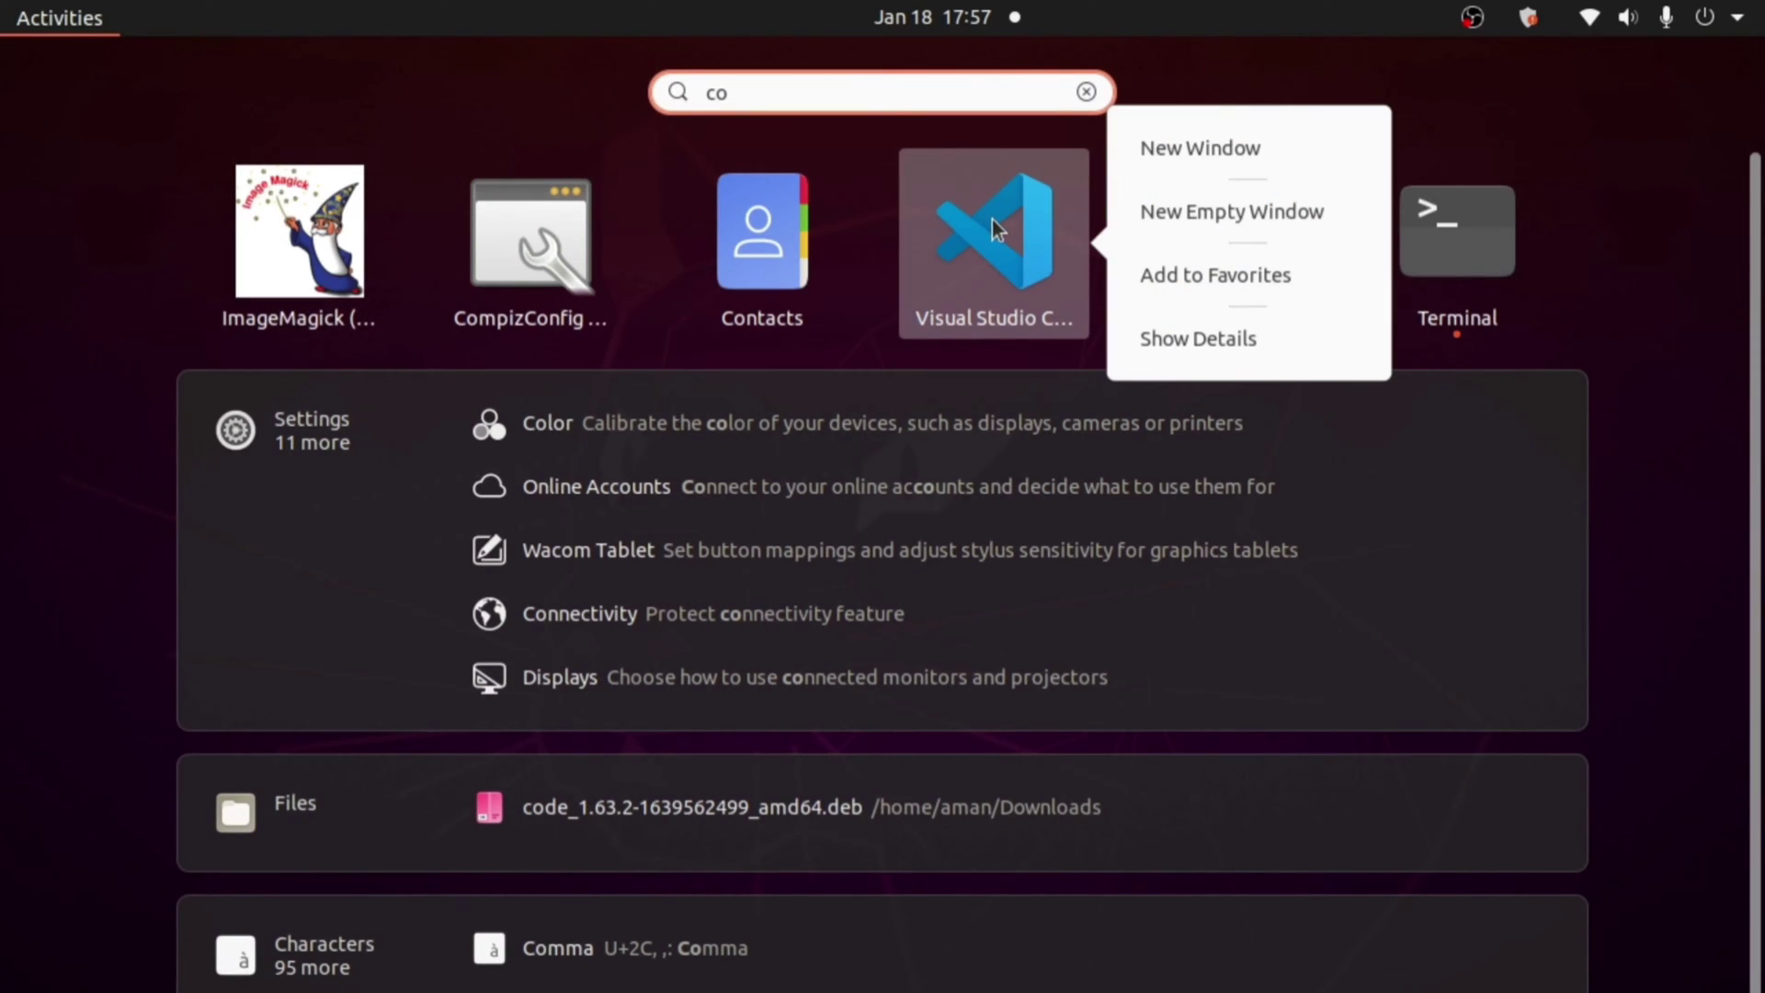
left_click(1199, 274)
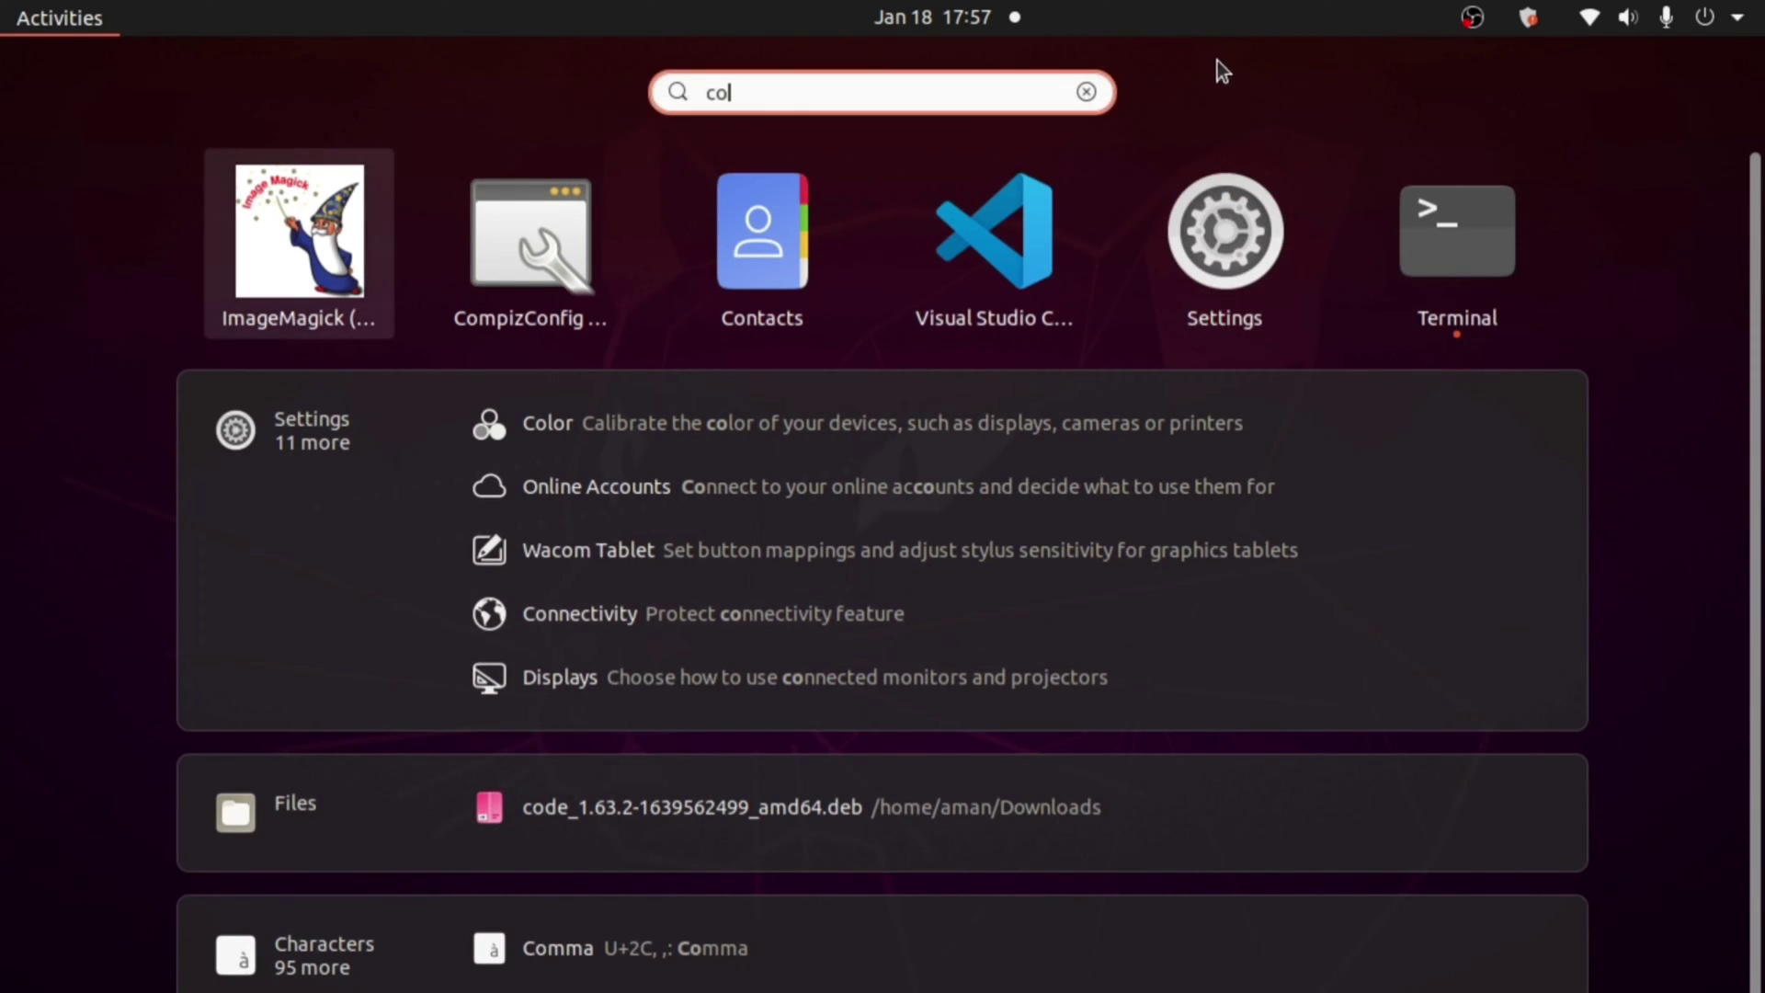
left_click(1086, 91)
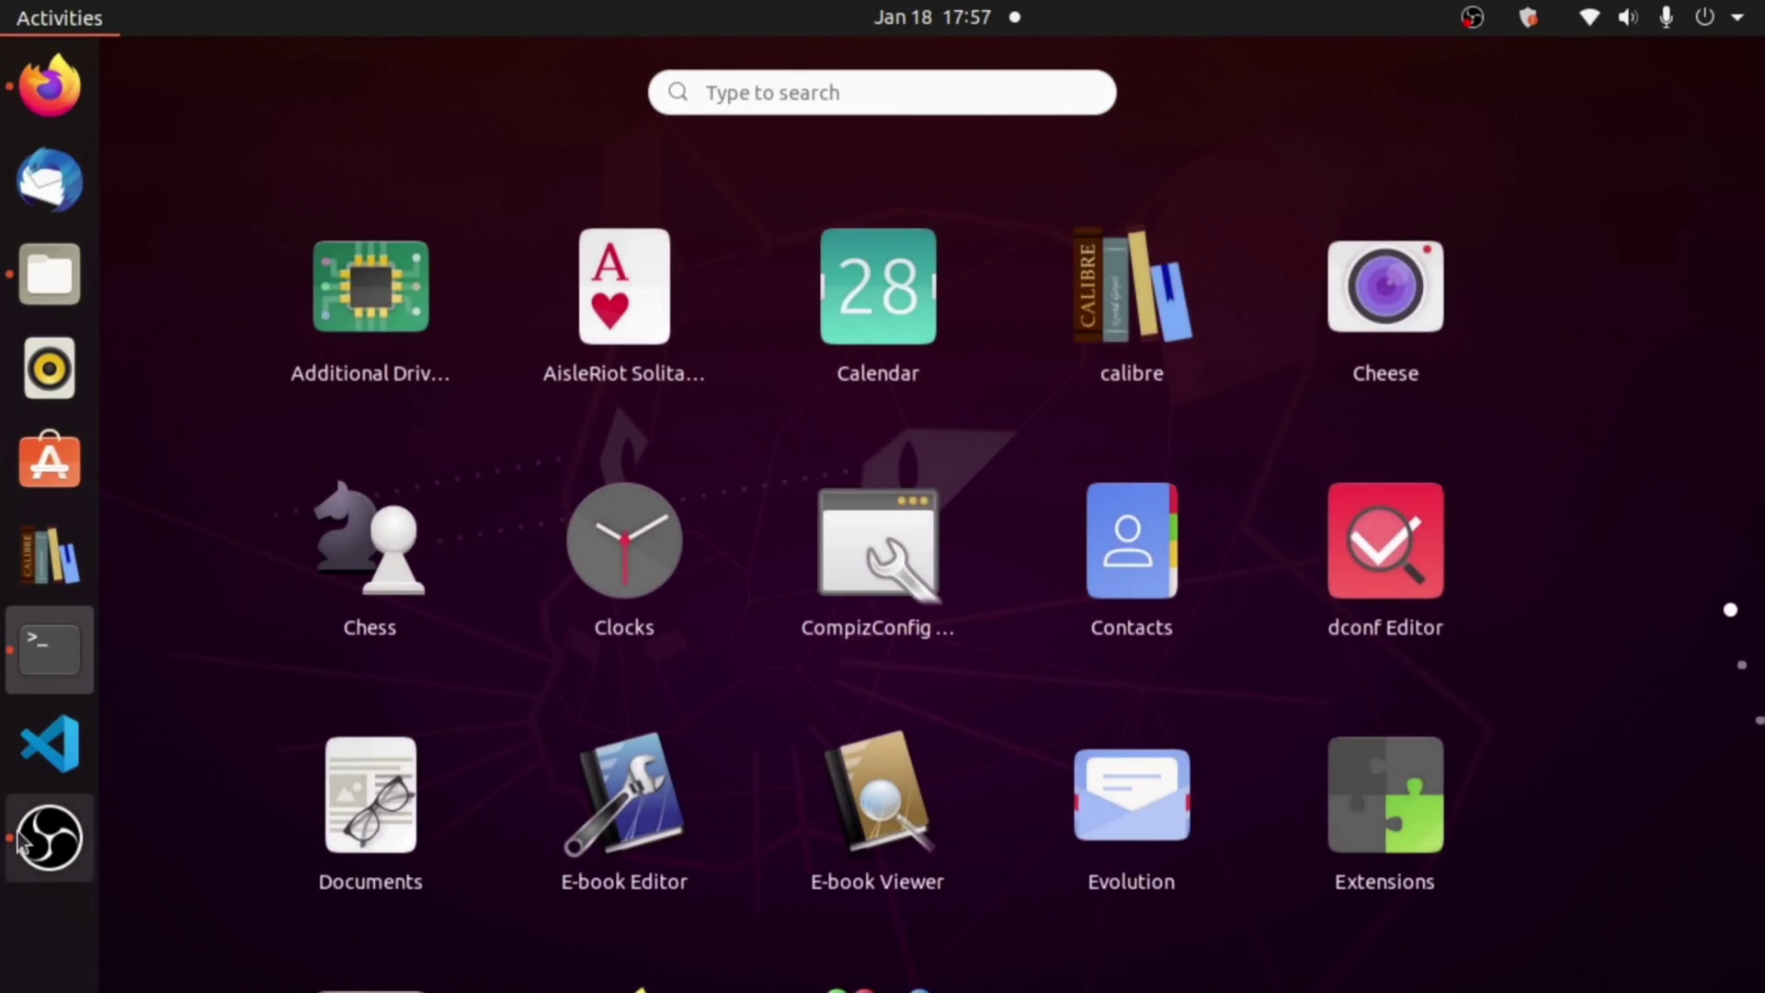
Launch Visual Studio Code from the dock and maximize its window
left_click(41, 749)
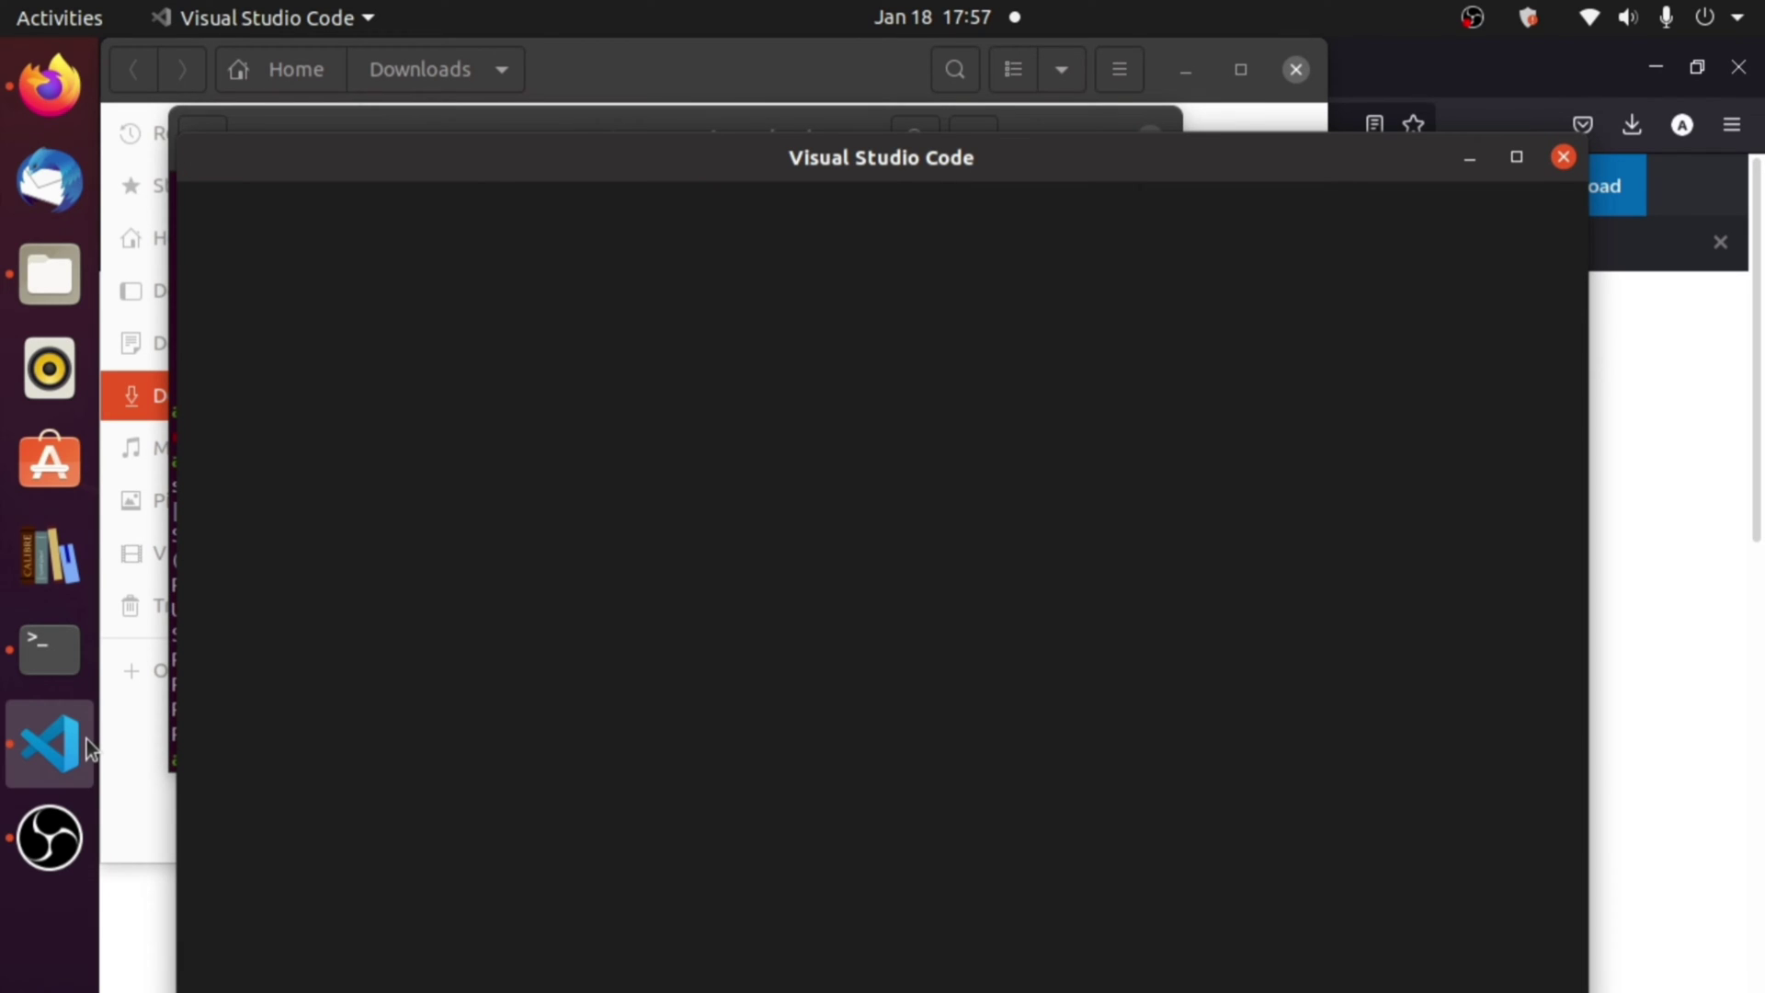
left_click_drag(698, 169, 664, 35)
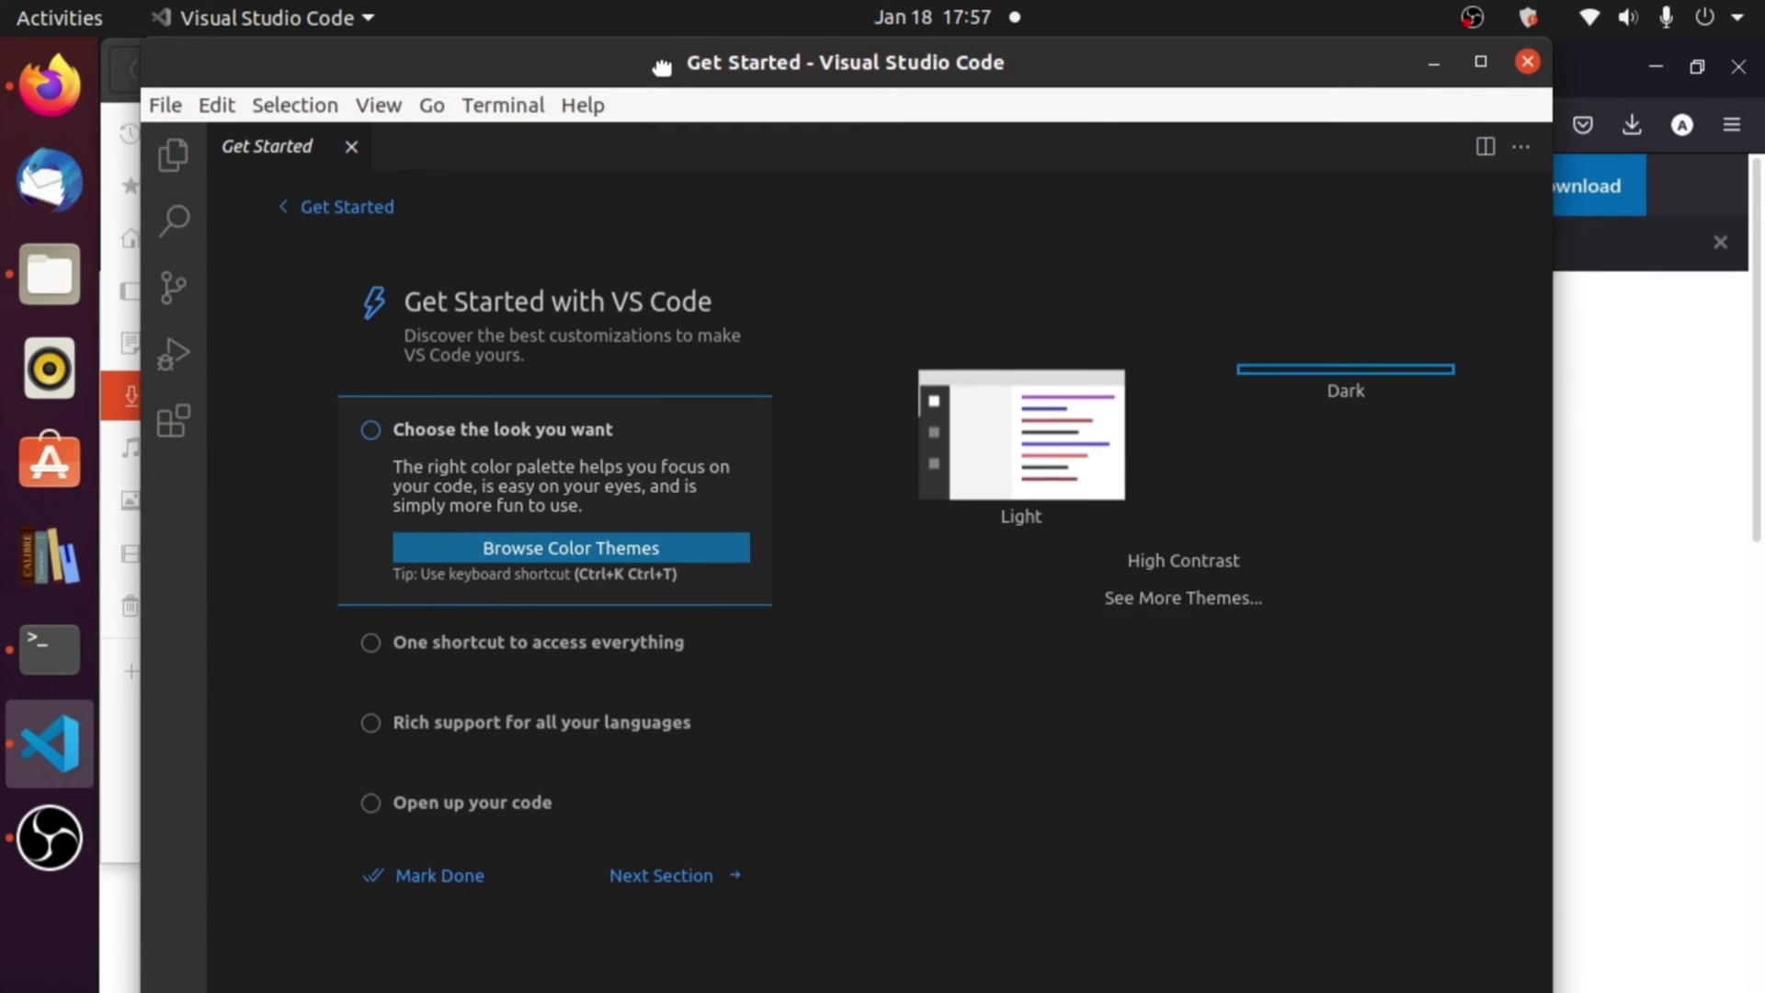
left_click(1478, 64)
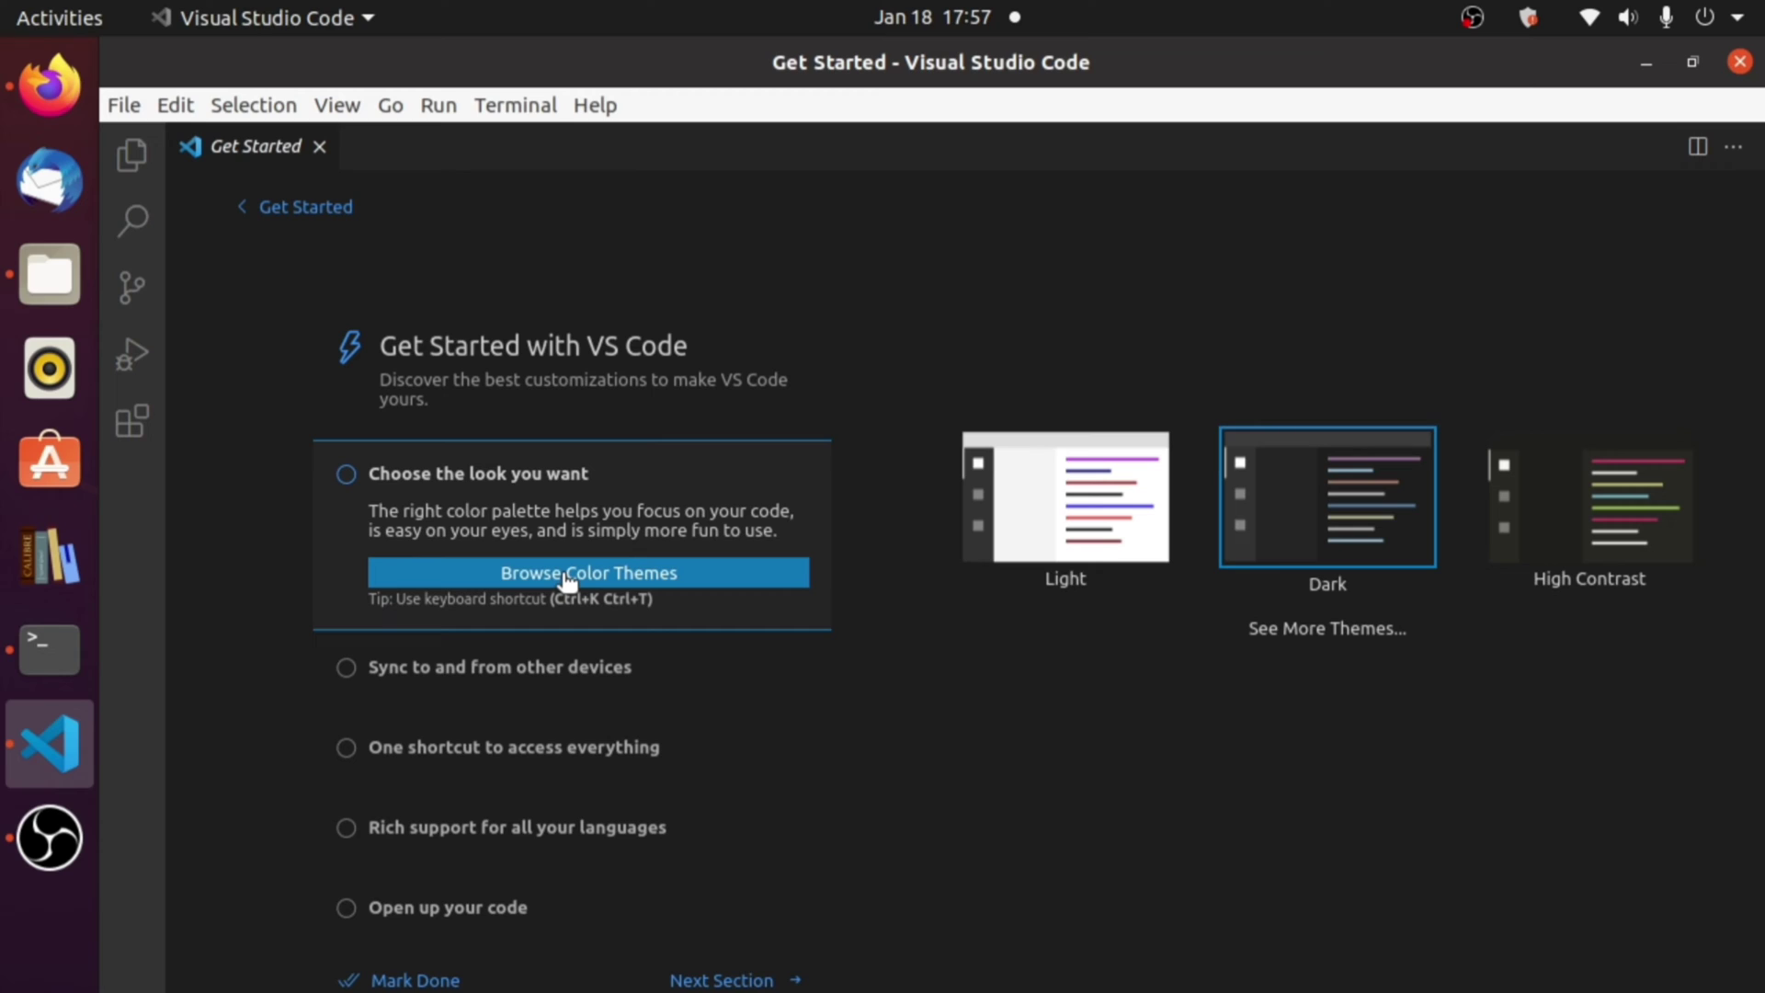
Apply the Quiet Light colour theme and close the Get Started page
left_click(514, 576)
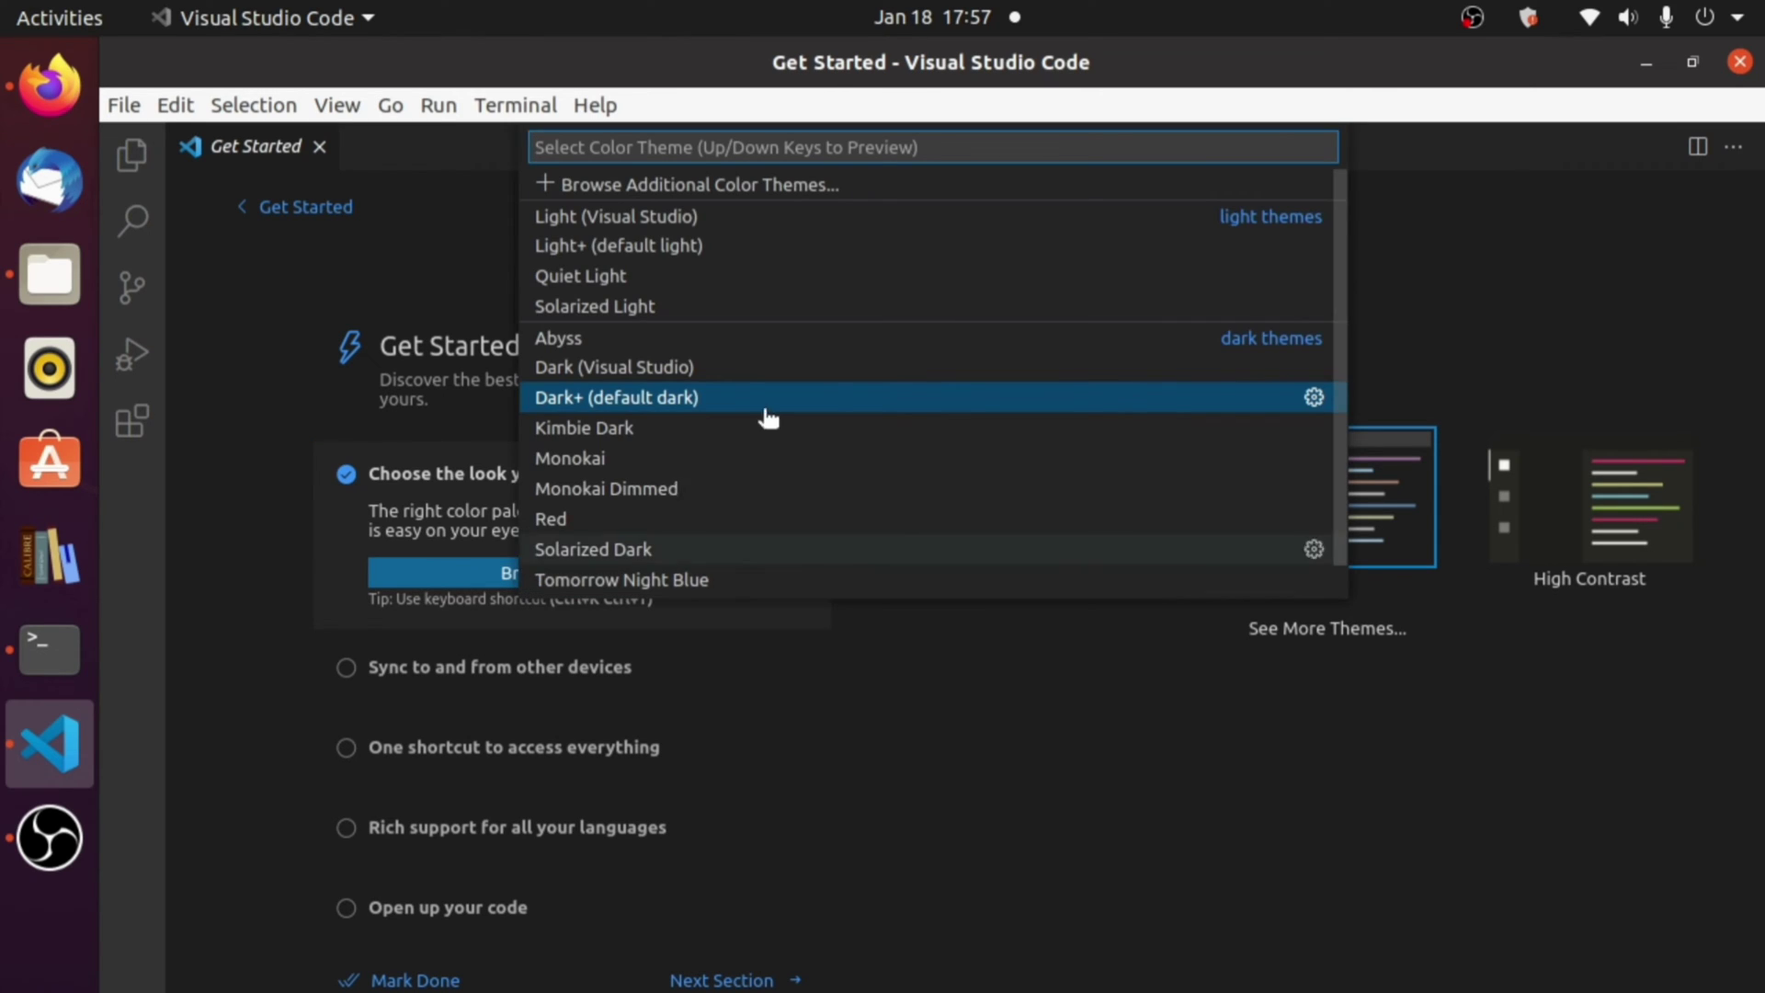
scroll(591, 577, "down", 1)
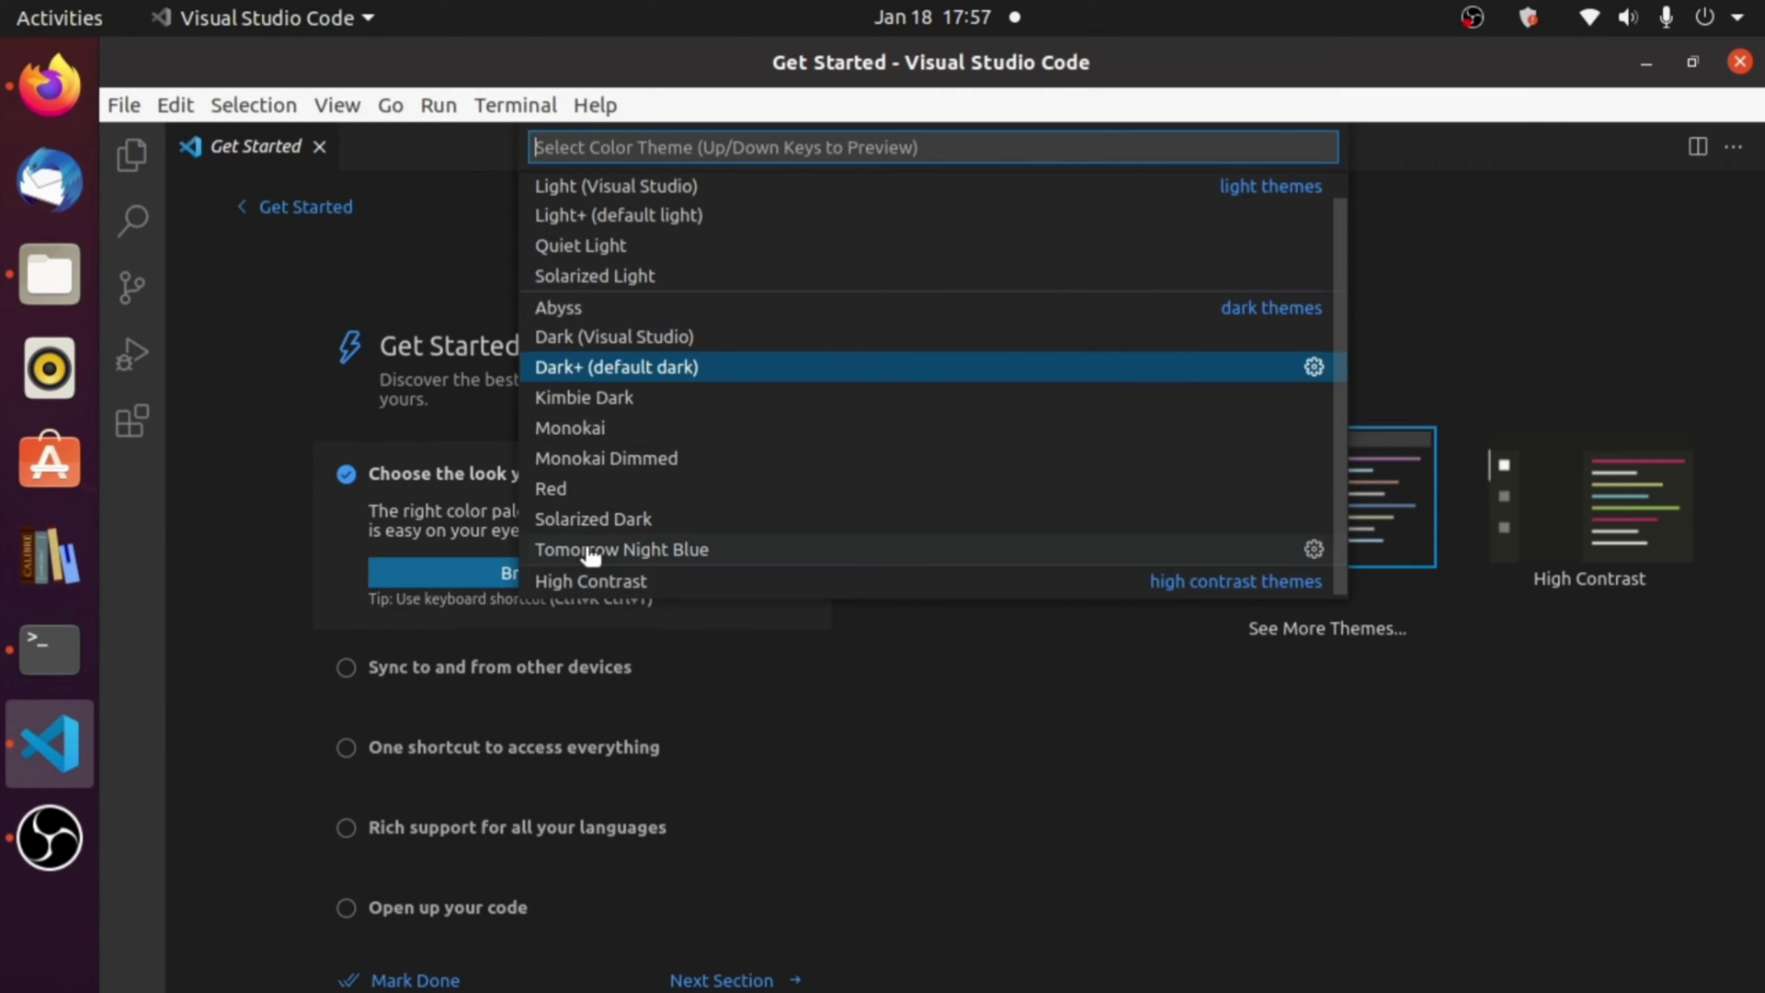
scroll(591, 552, "up", 1)
left_click(608, 273)
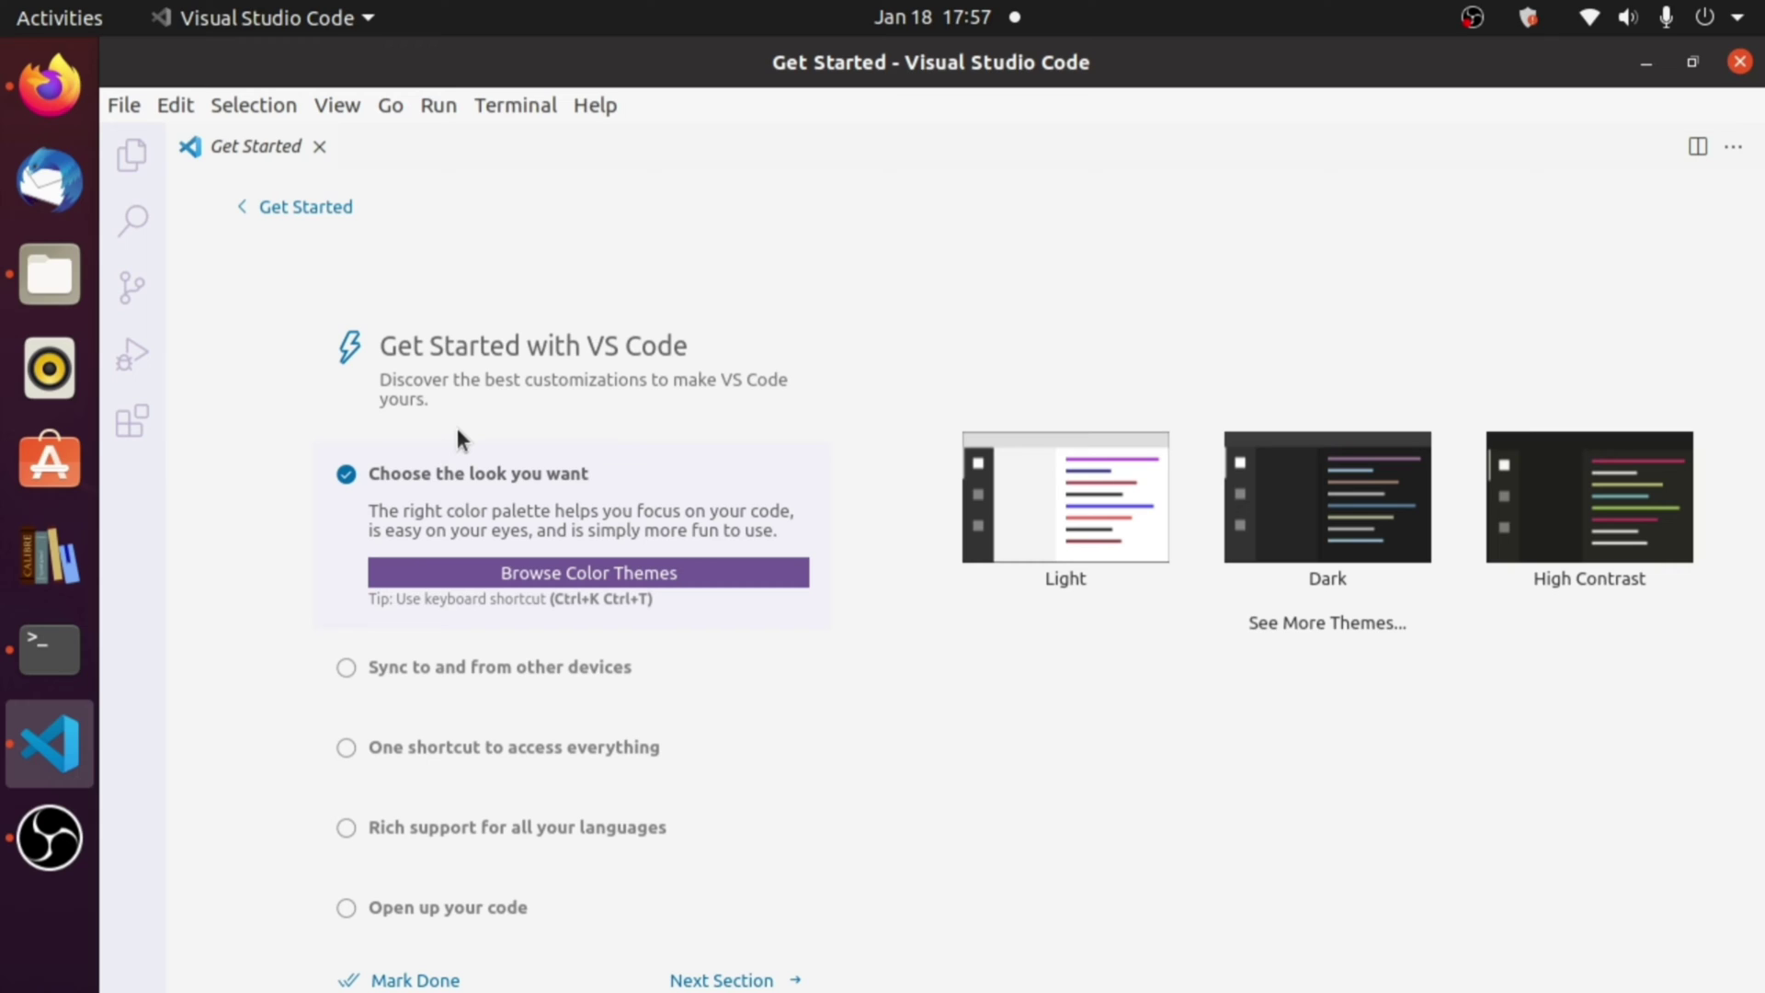
left_click(320, 146)
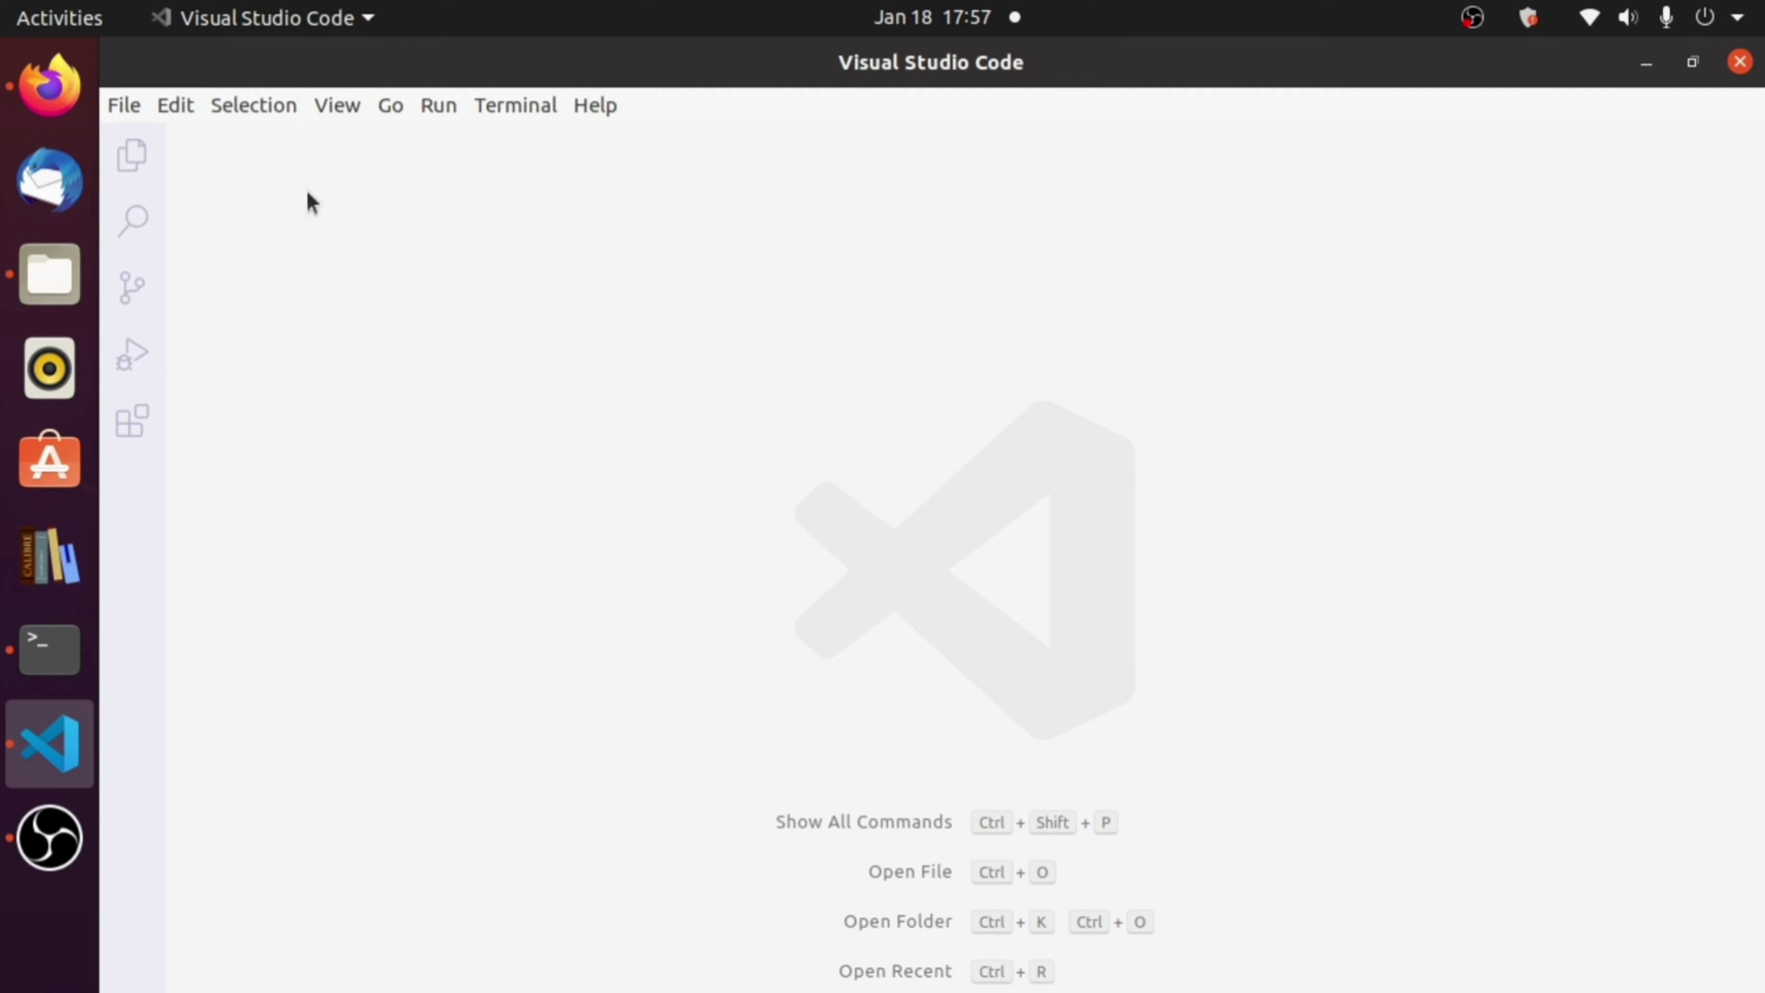
left_click(120, 104)
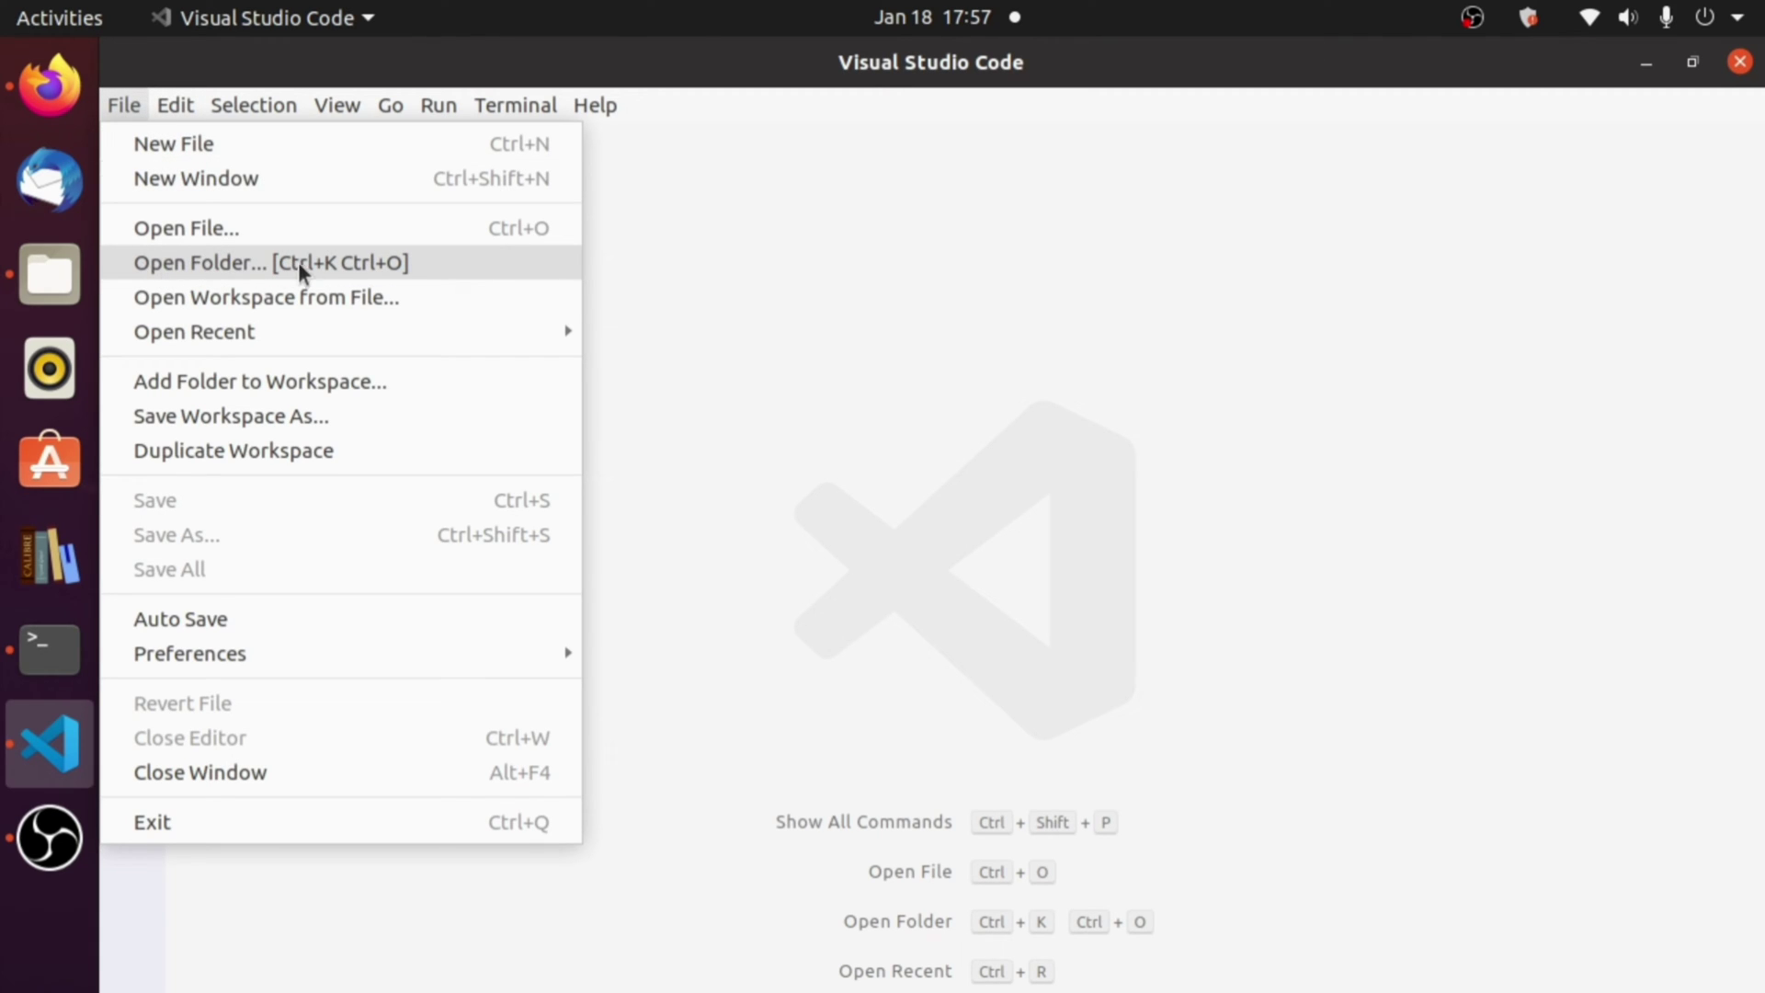
Open the Desktop folder as the workspace and trust all file authors in the parent folder
left_click(345, 266)
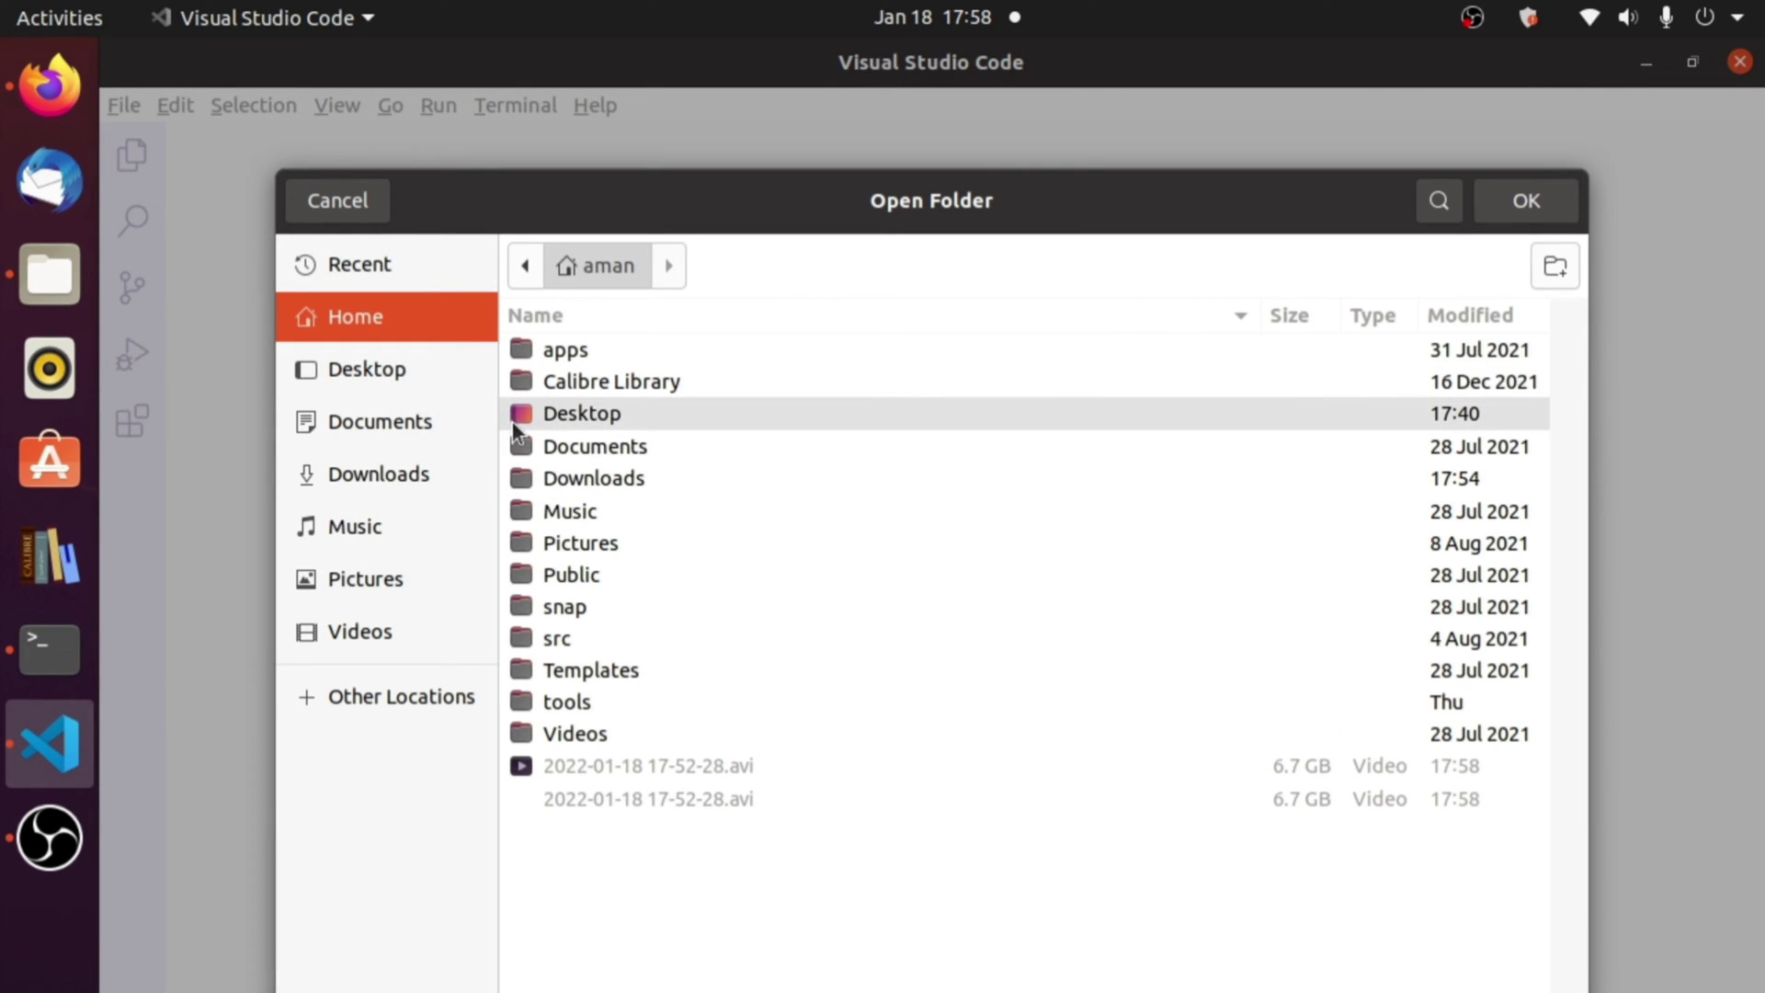
double_click(592, 423)
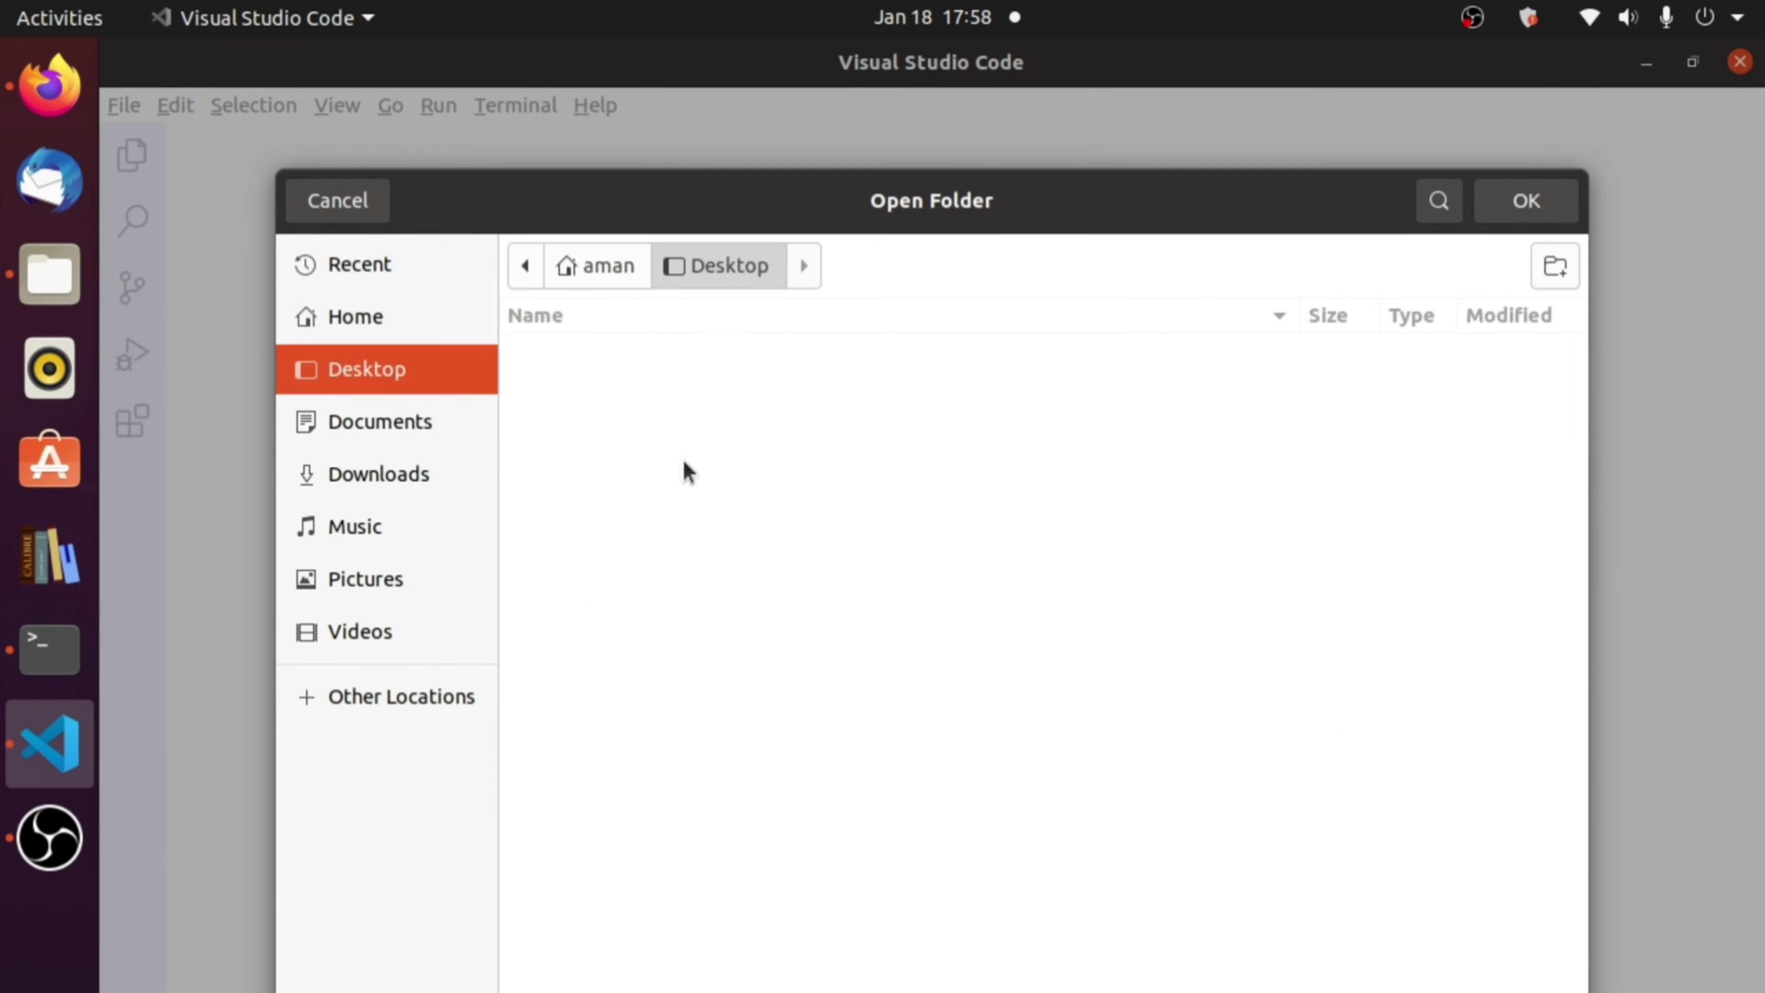
left_click(1517, 206)
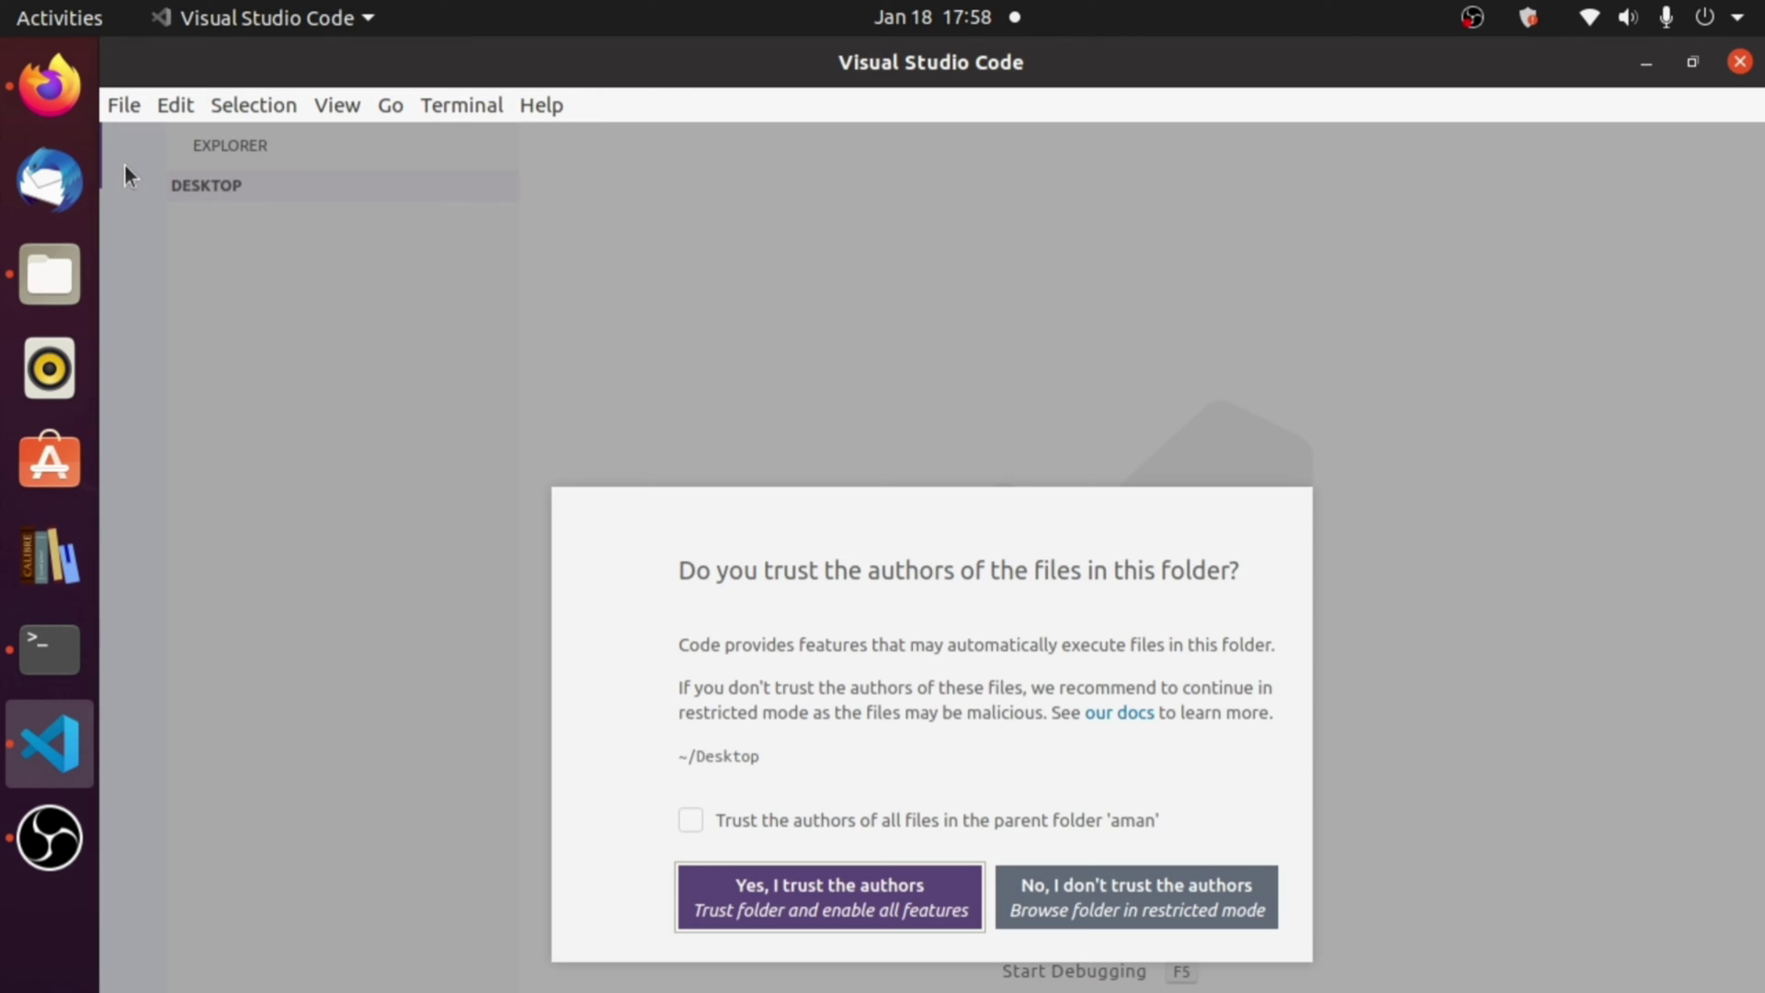
left_click(691, 823)
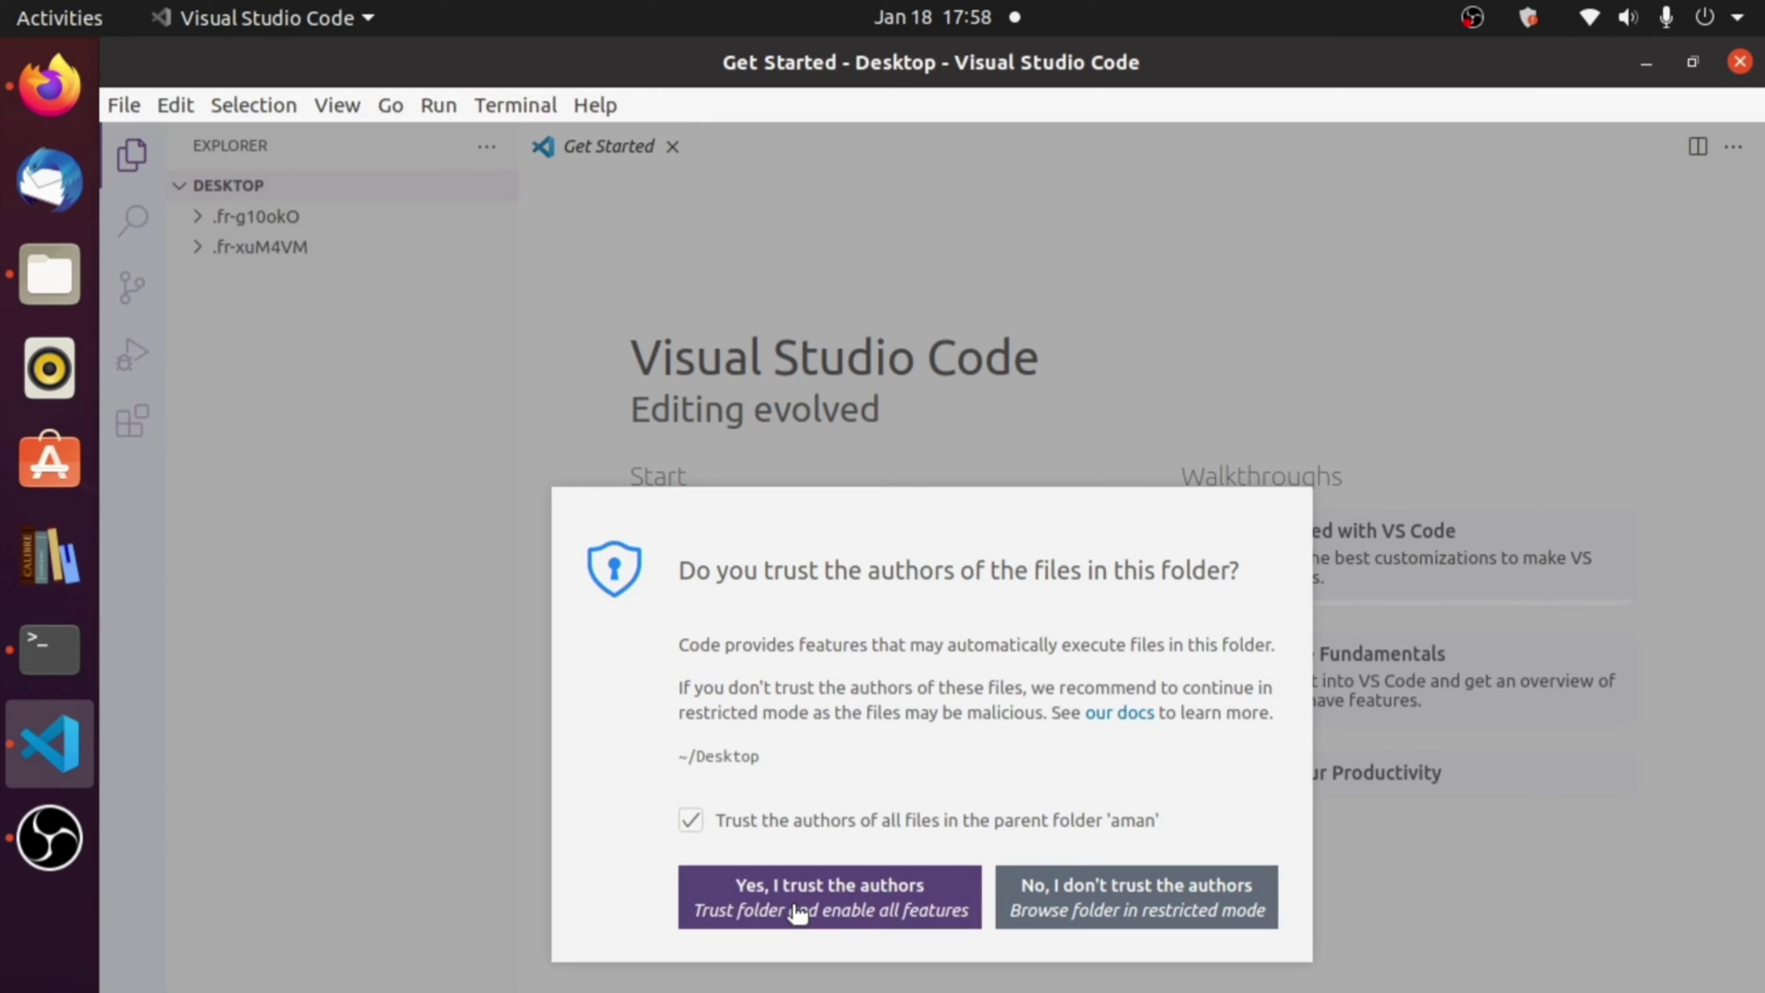
left_click(798, 910)
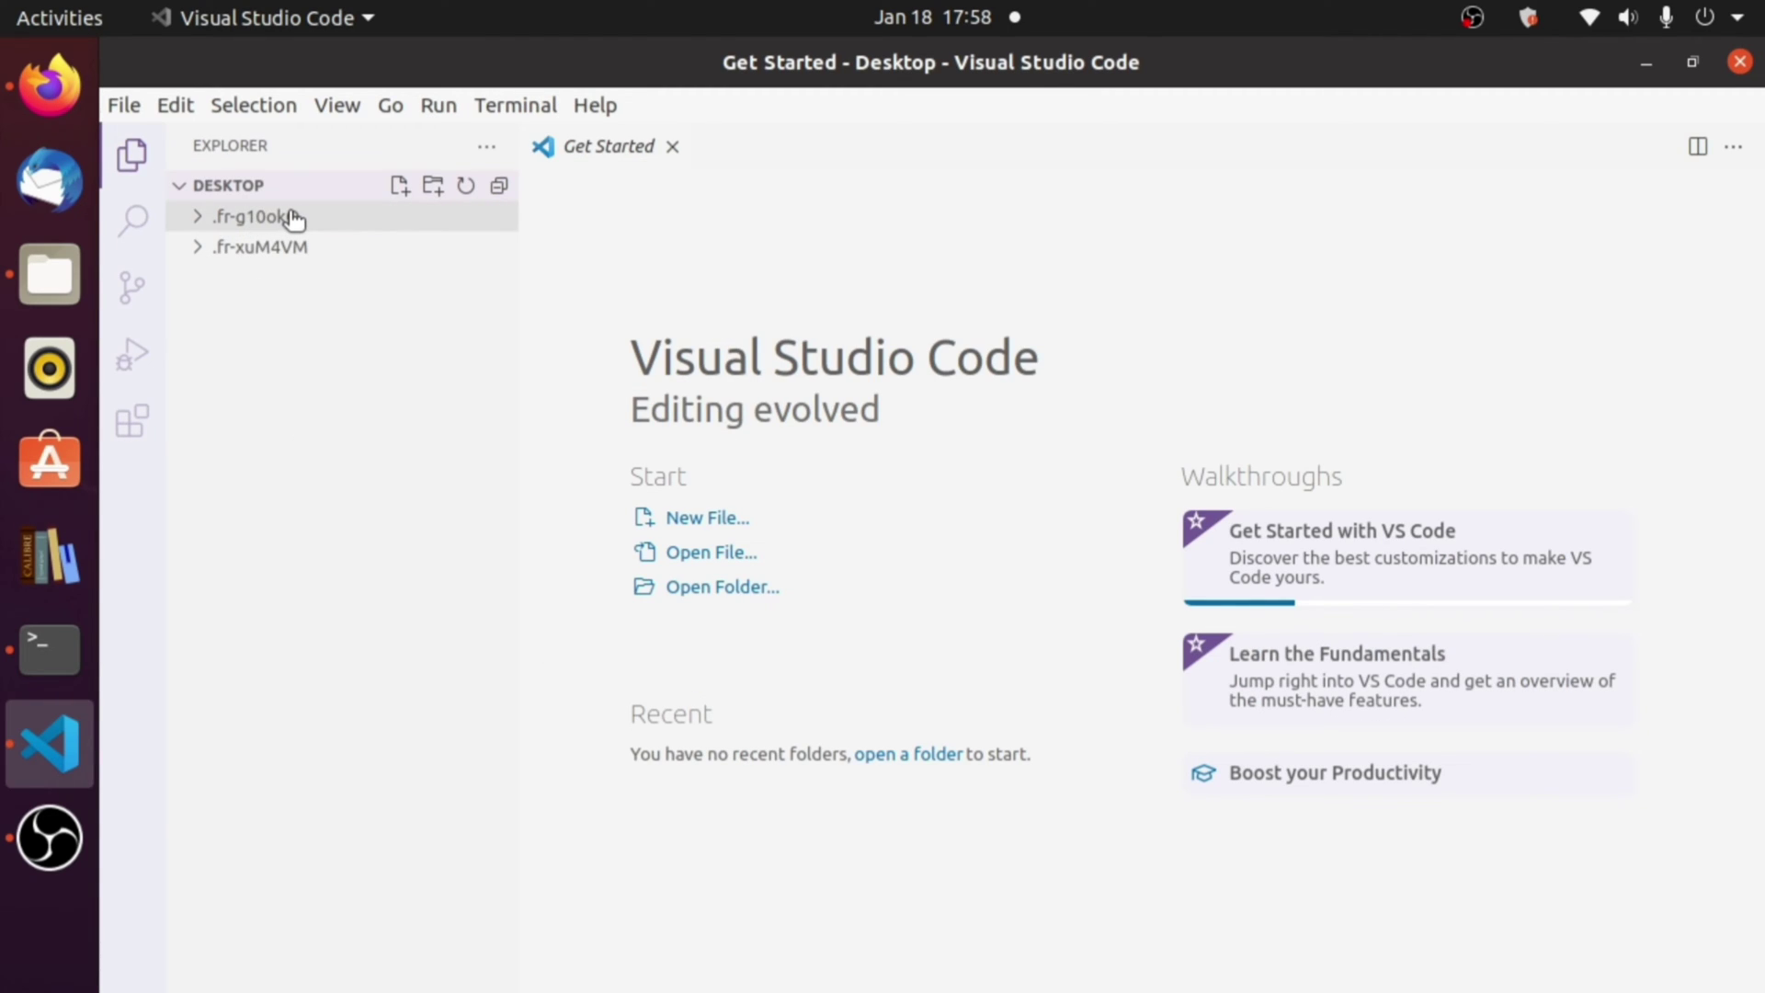
Create a new folder named code on the Desktop and expand it
left_click(433, 187)
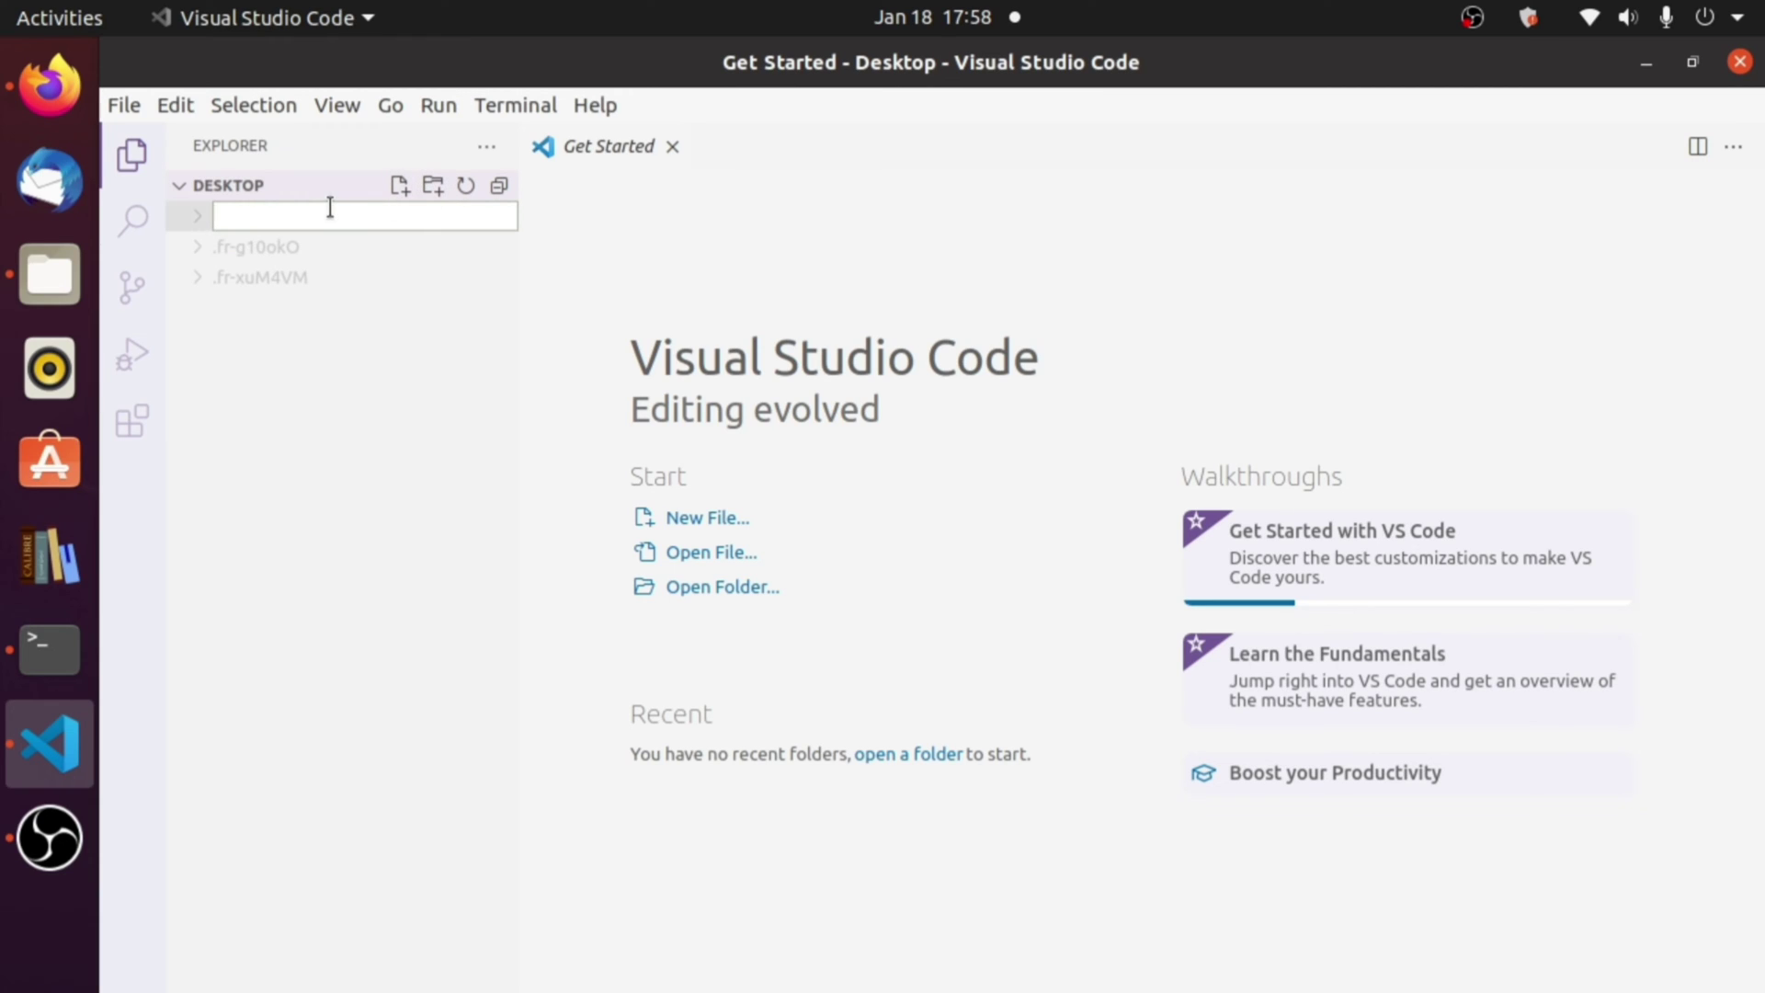
type("code")
key("Return")
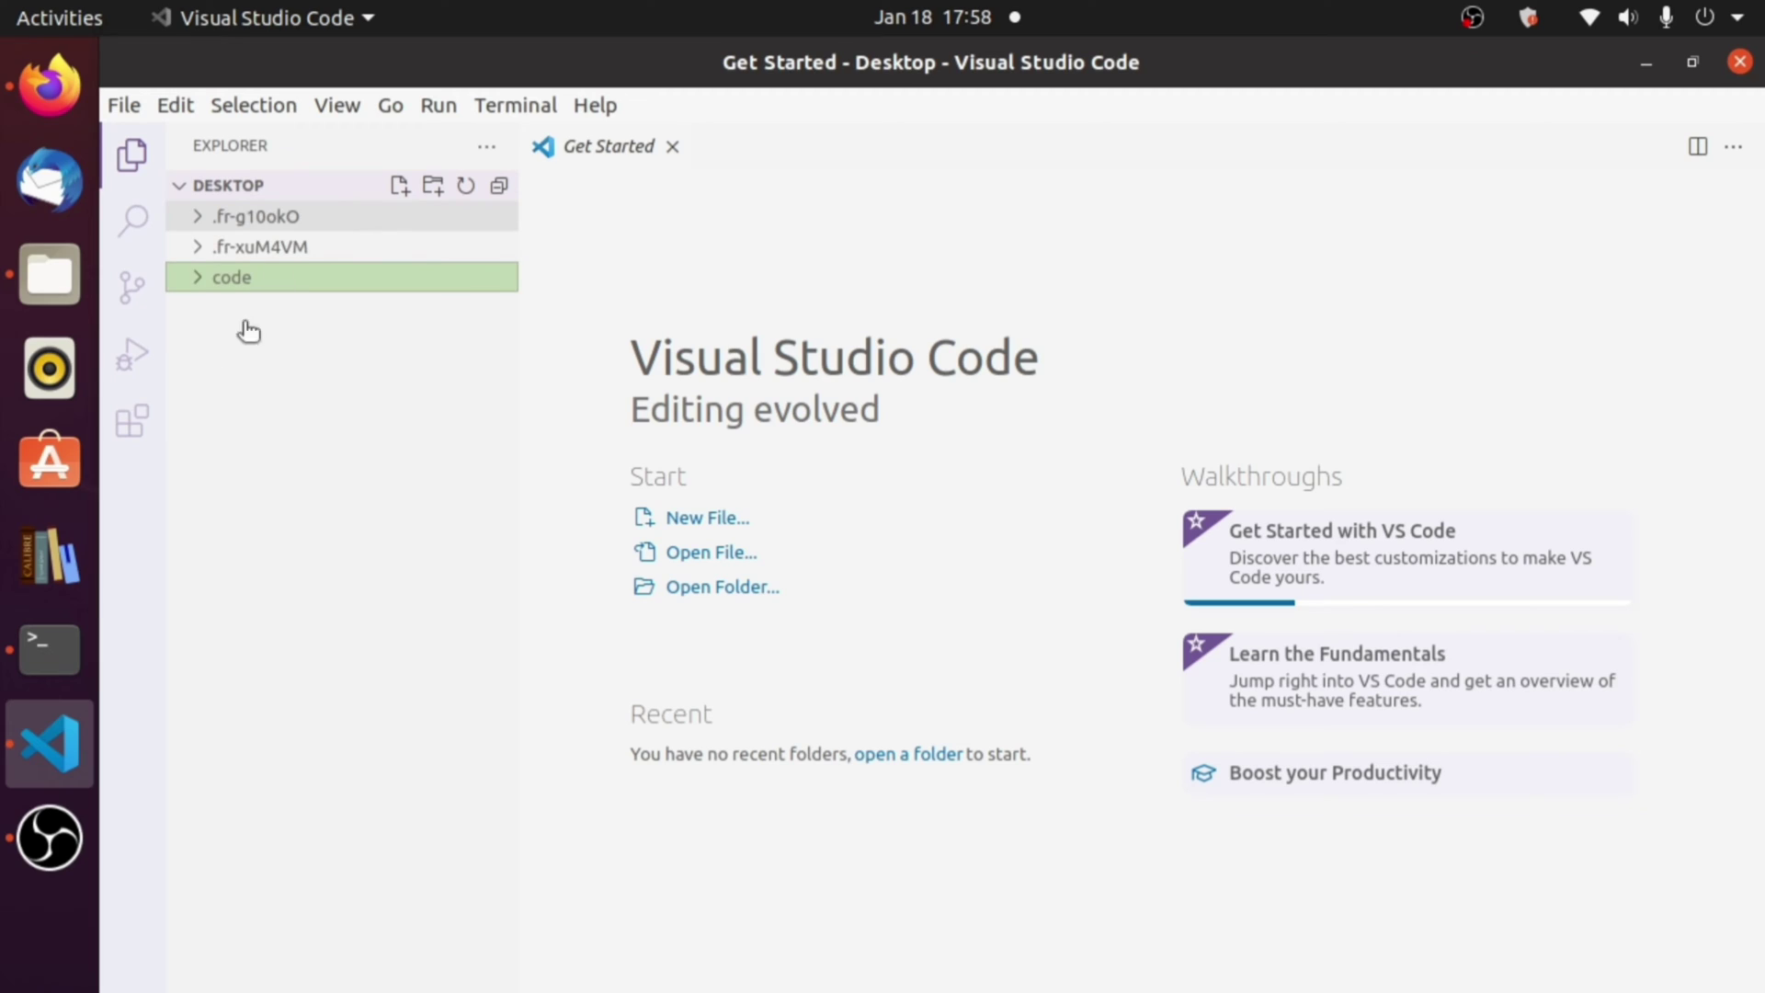
left_click(221, 290)
left_click(204, 284)
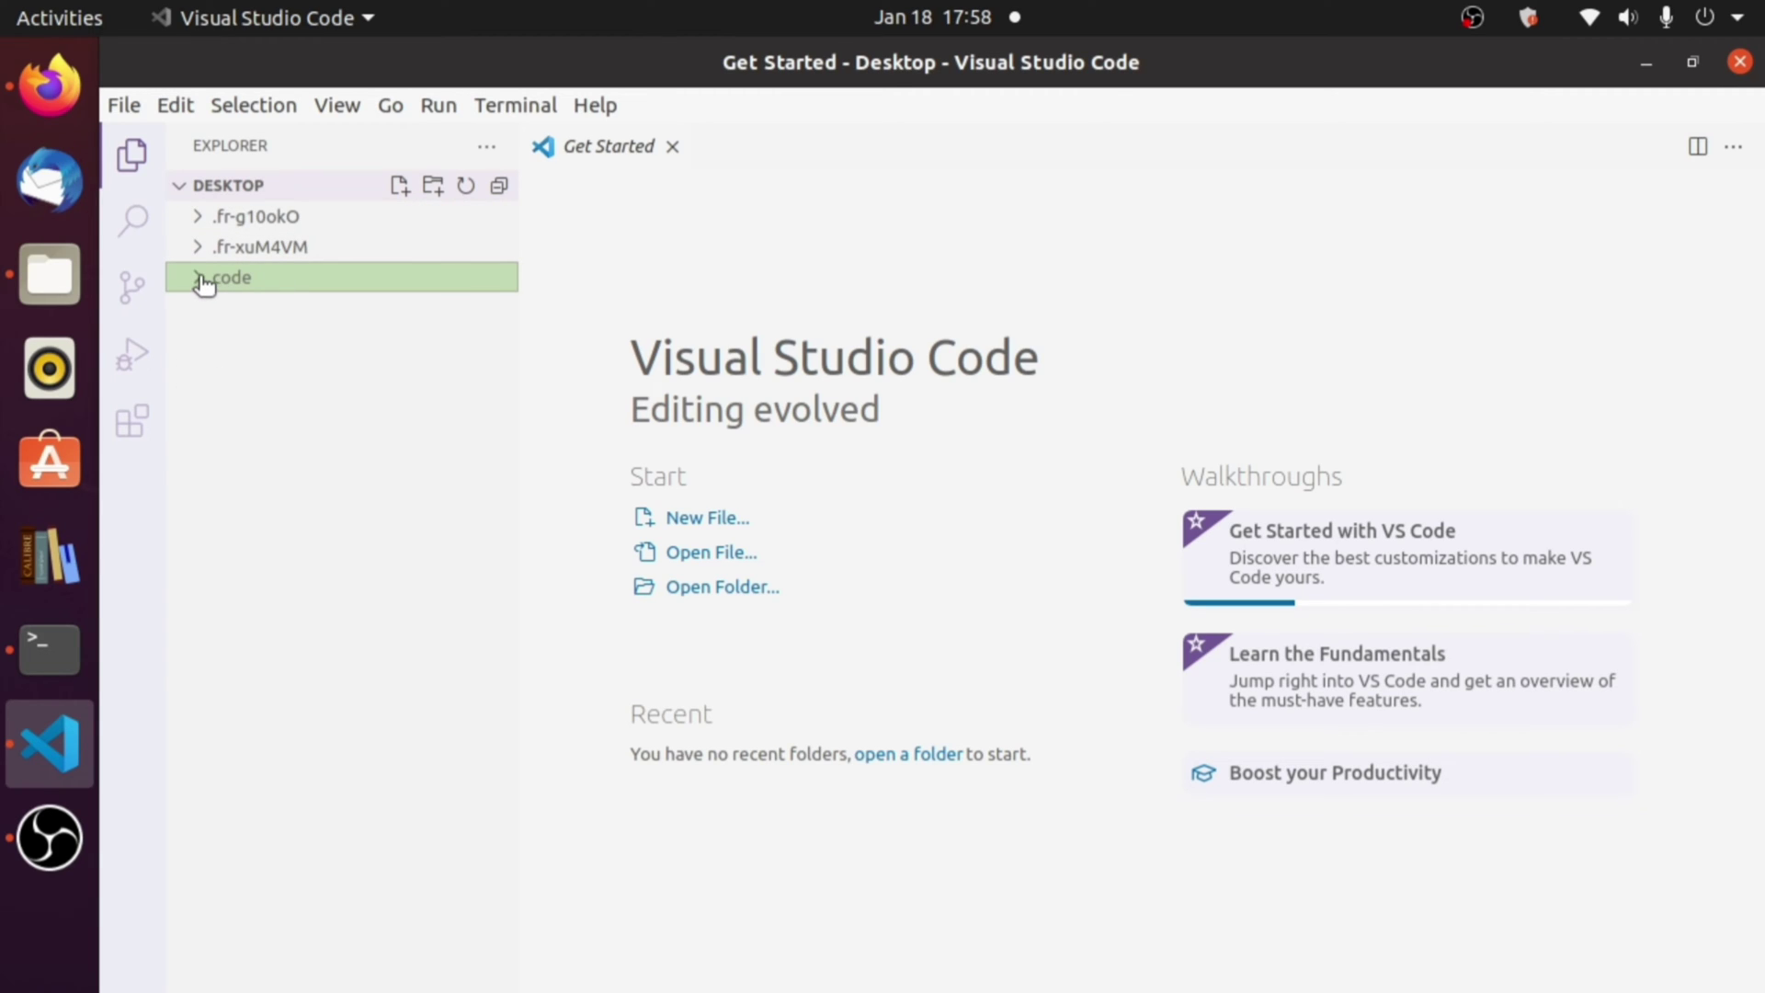
left_click(204, 284)
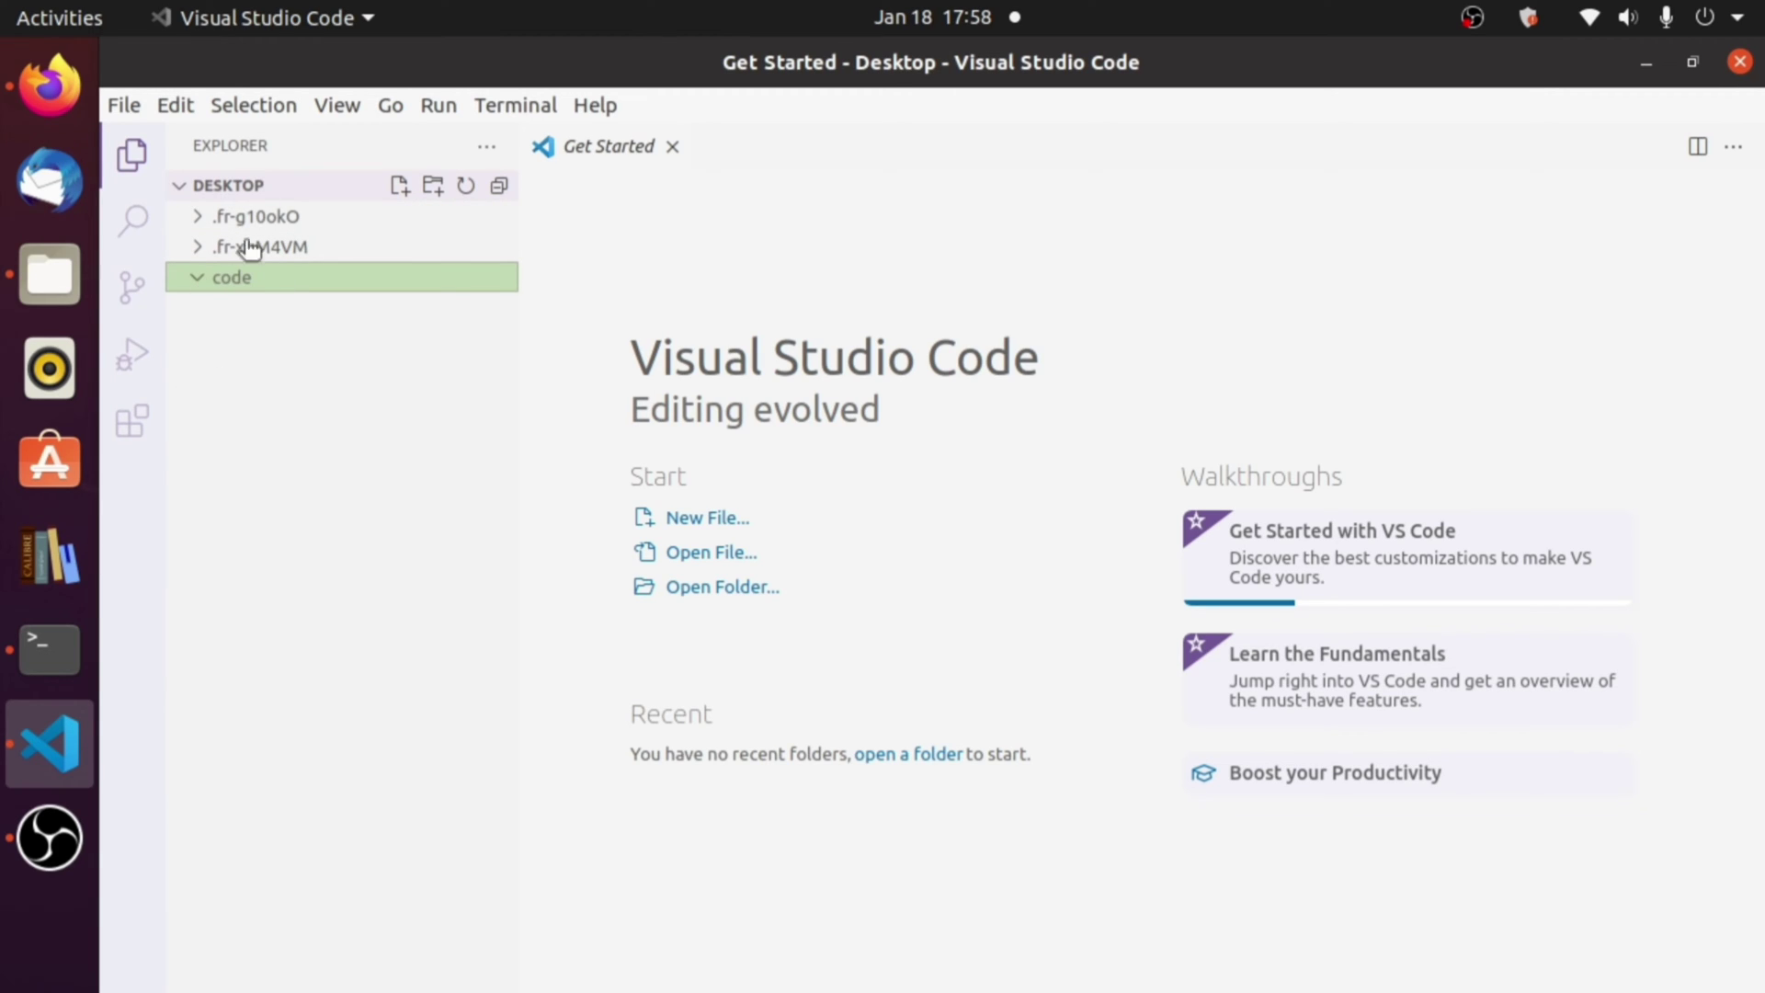
Add an empty hello.c file inside the code folder
left_click(400, 187)
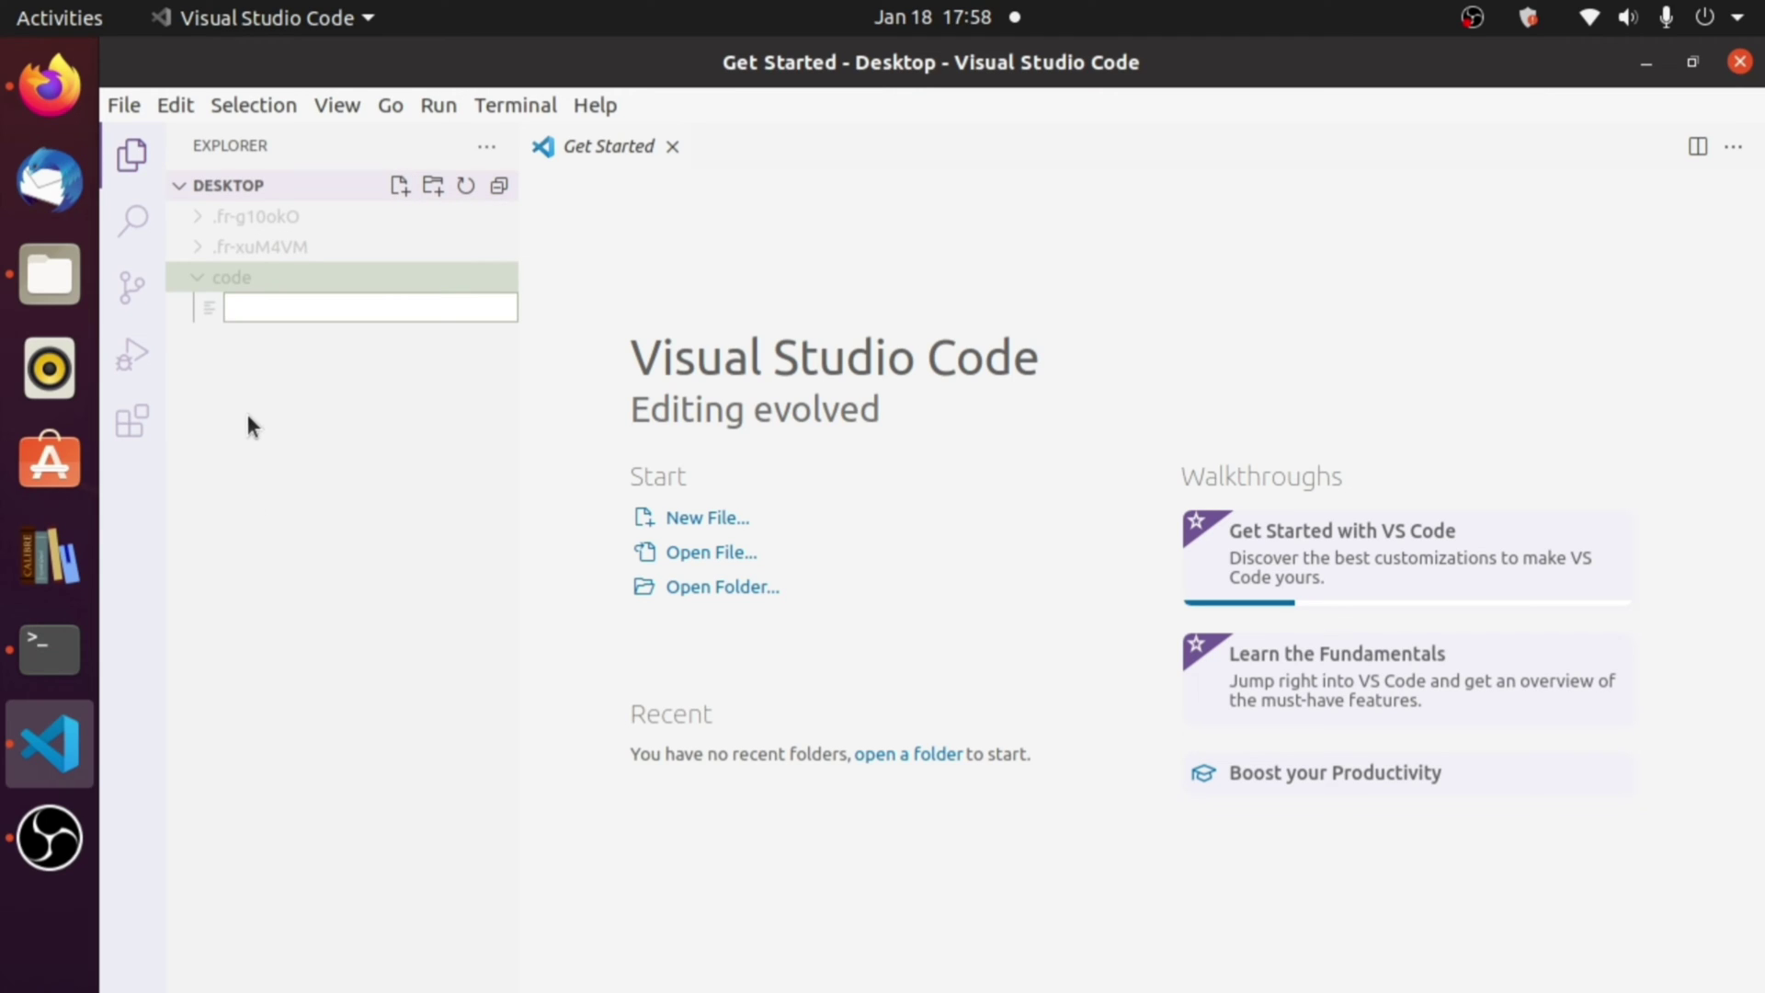
type("hello.c")
key("Return")
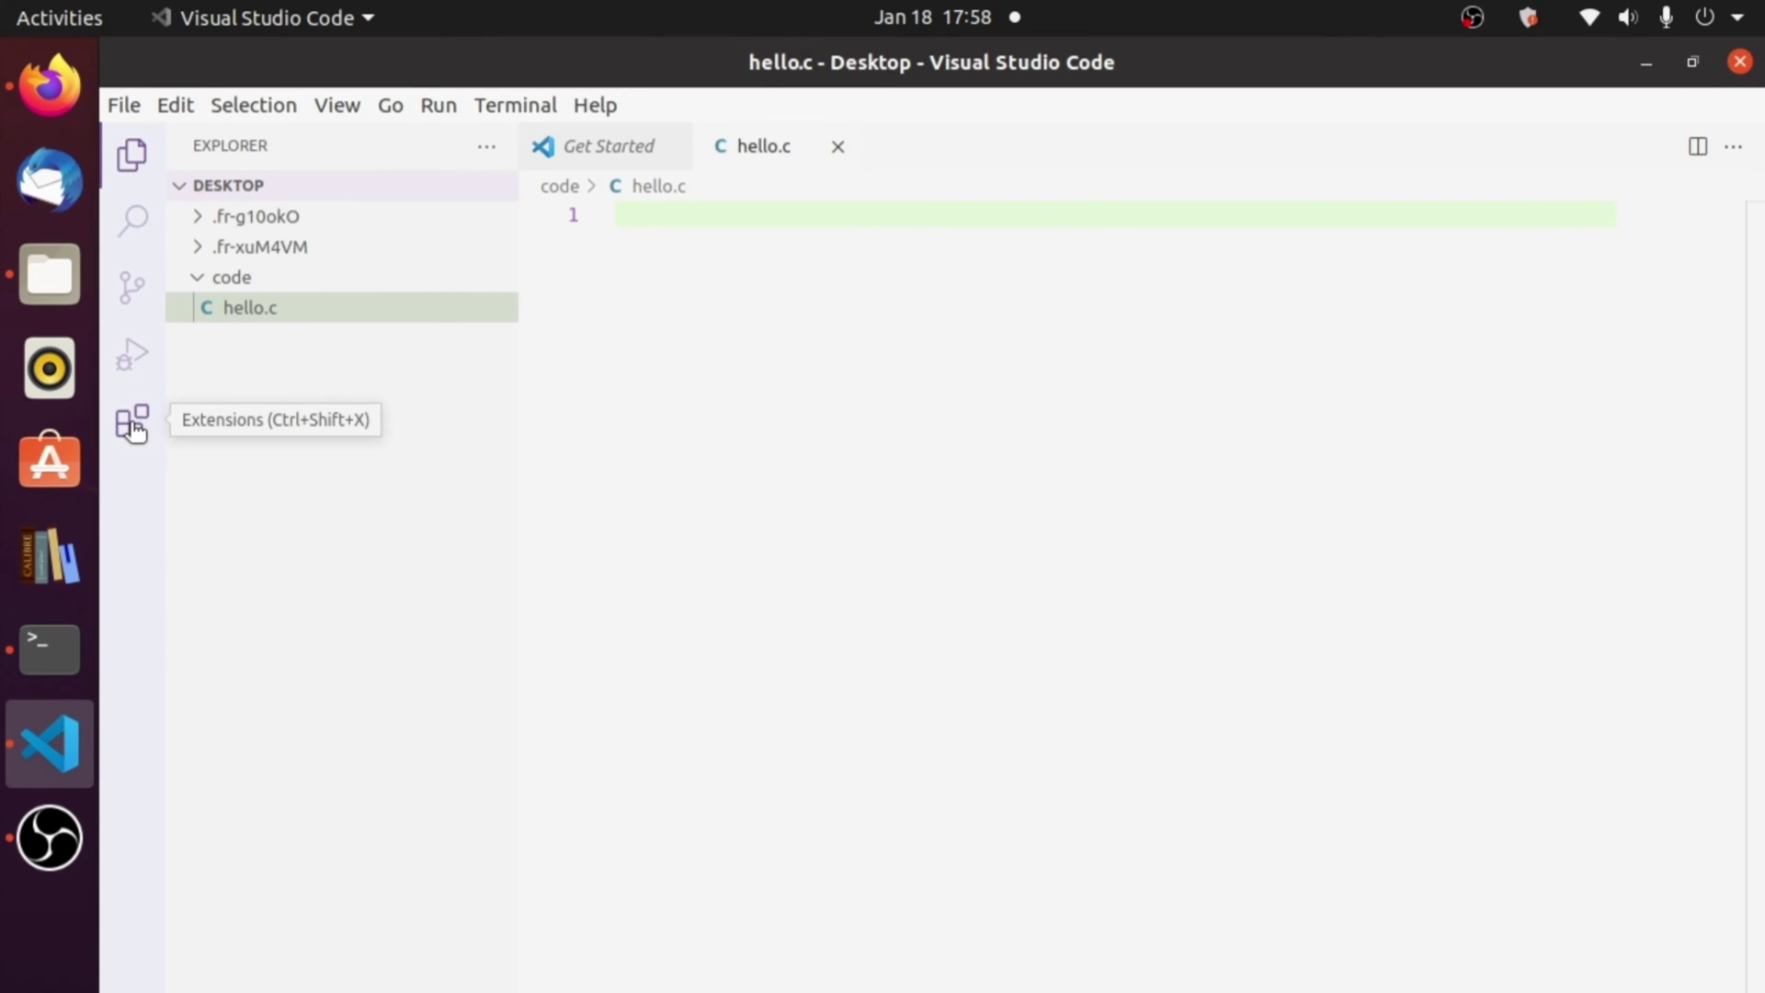
left_click(132, 424)
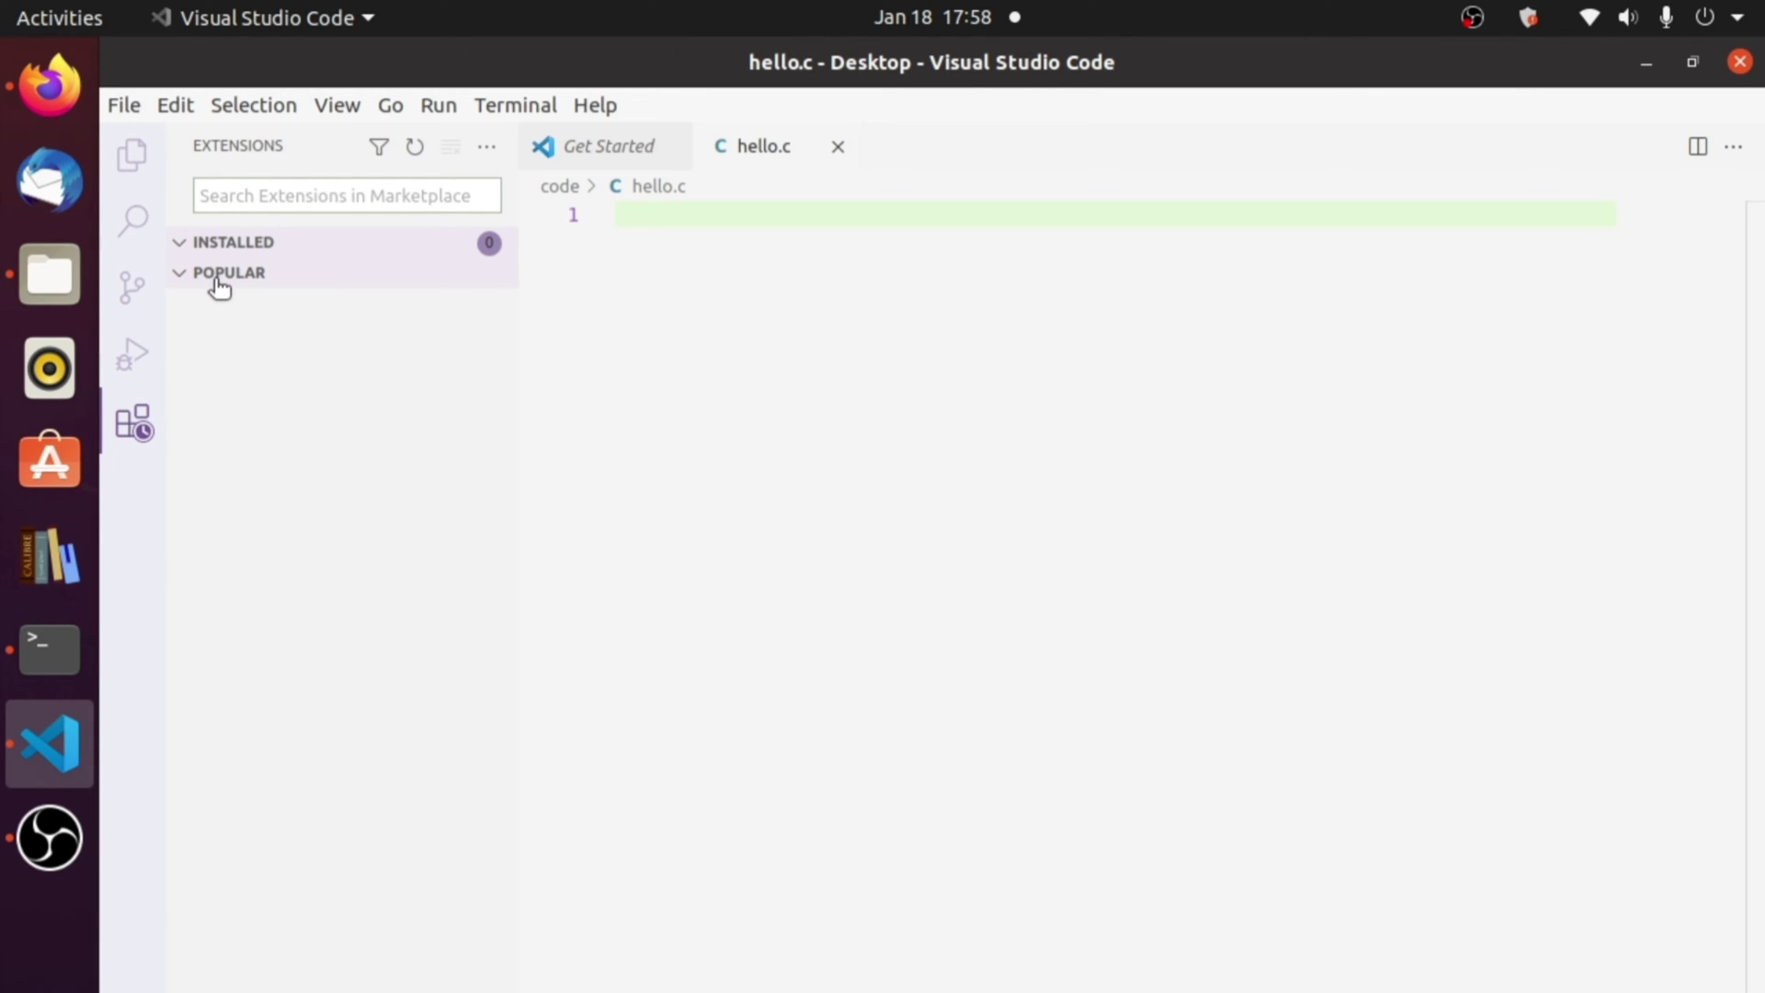
left_click(235, 279)
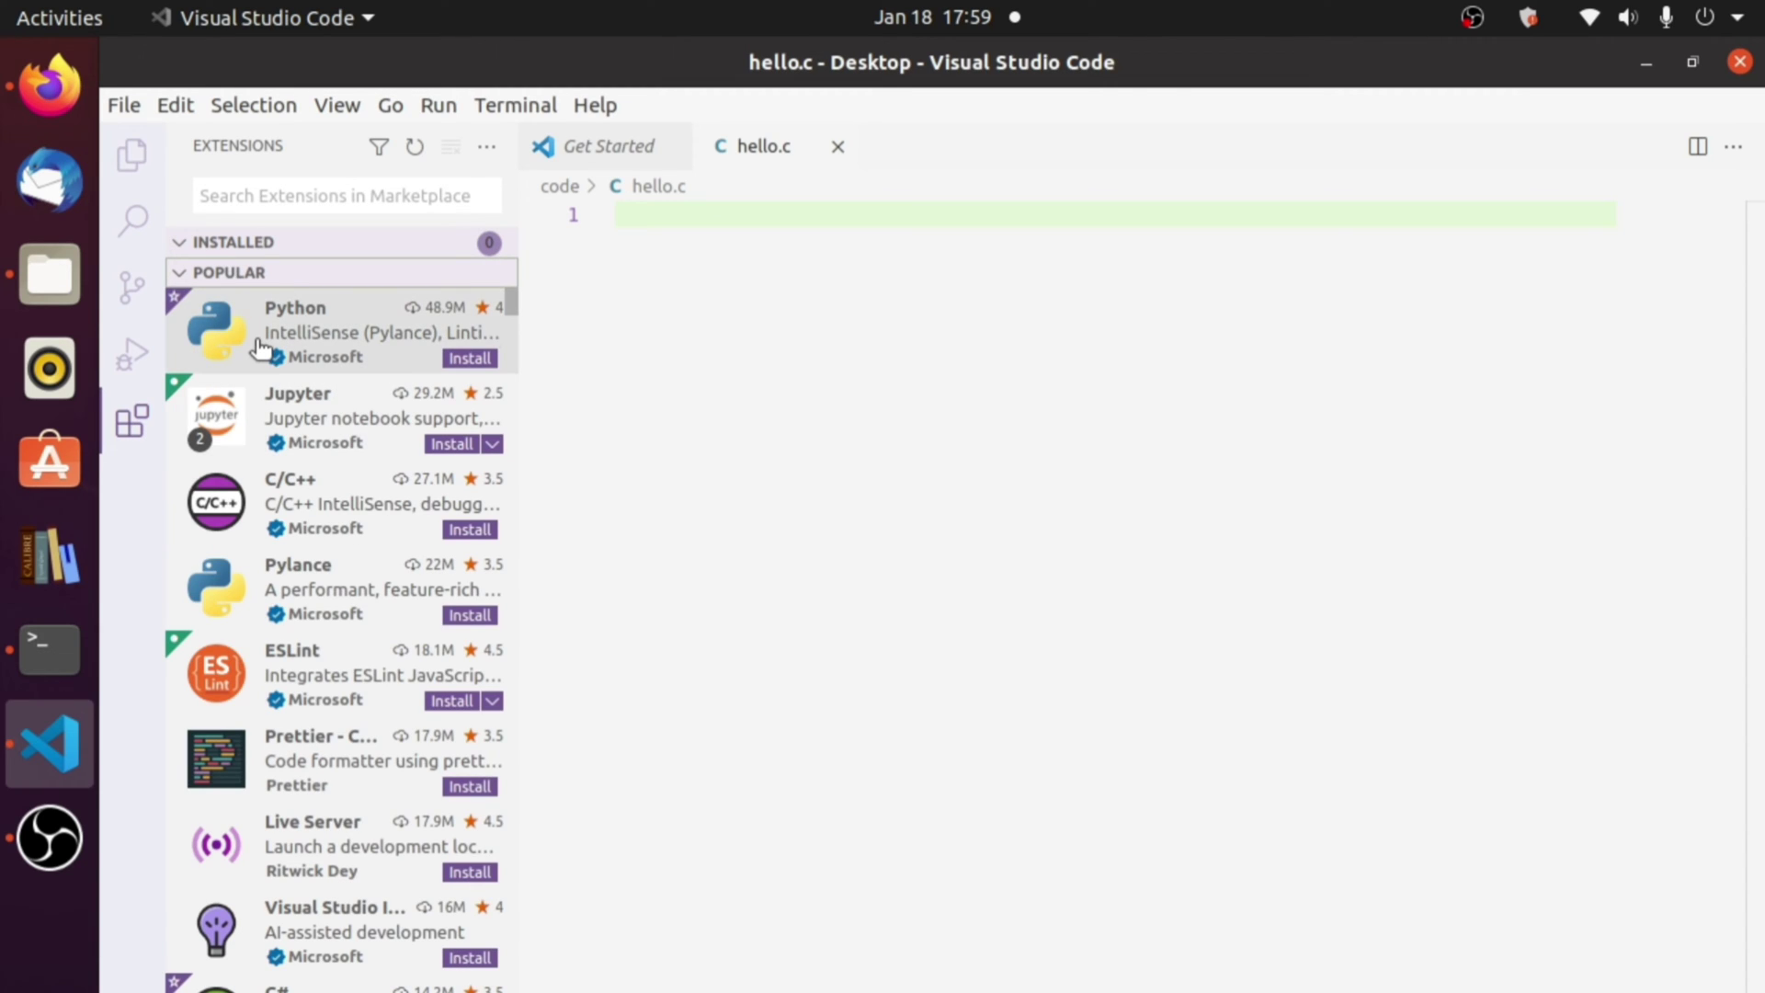
mouse_move(273, 343)
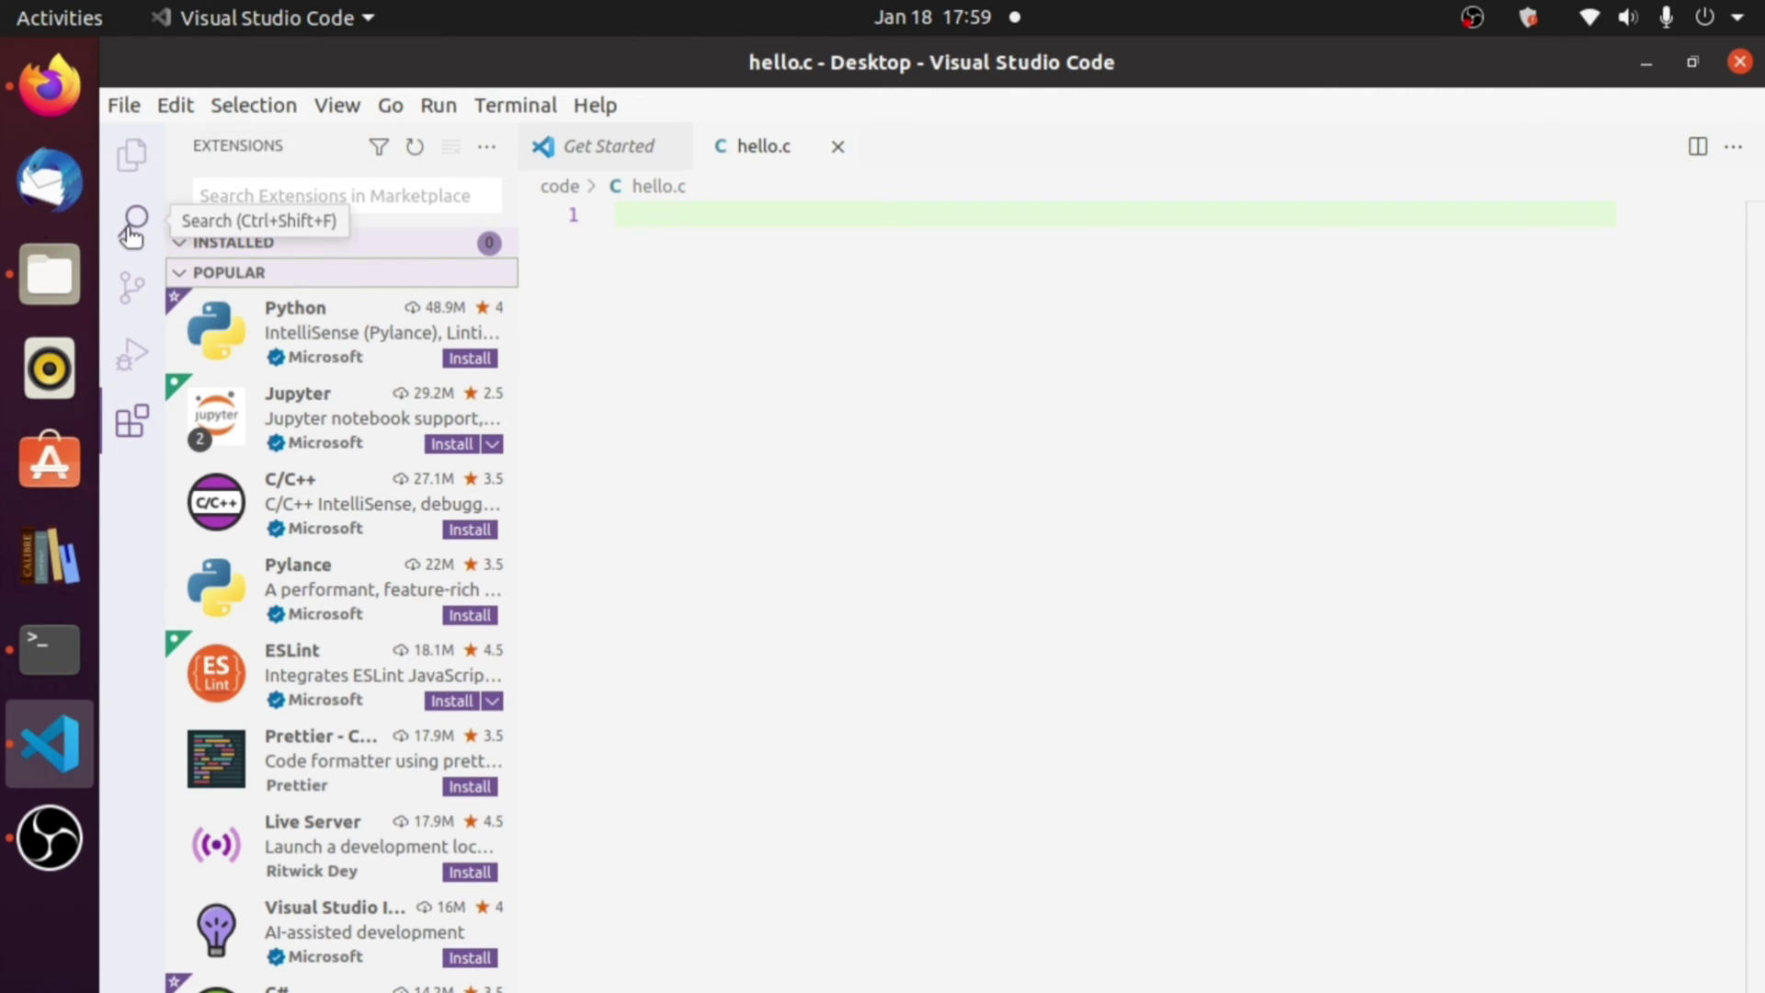
left_click(132, 158)
left_click(700, 208)
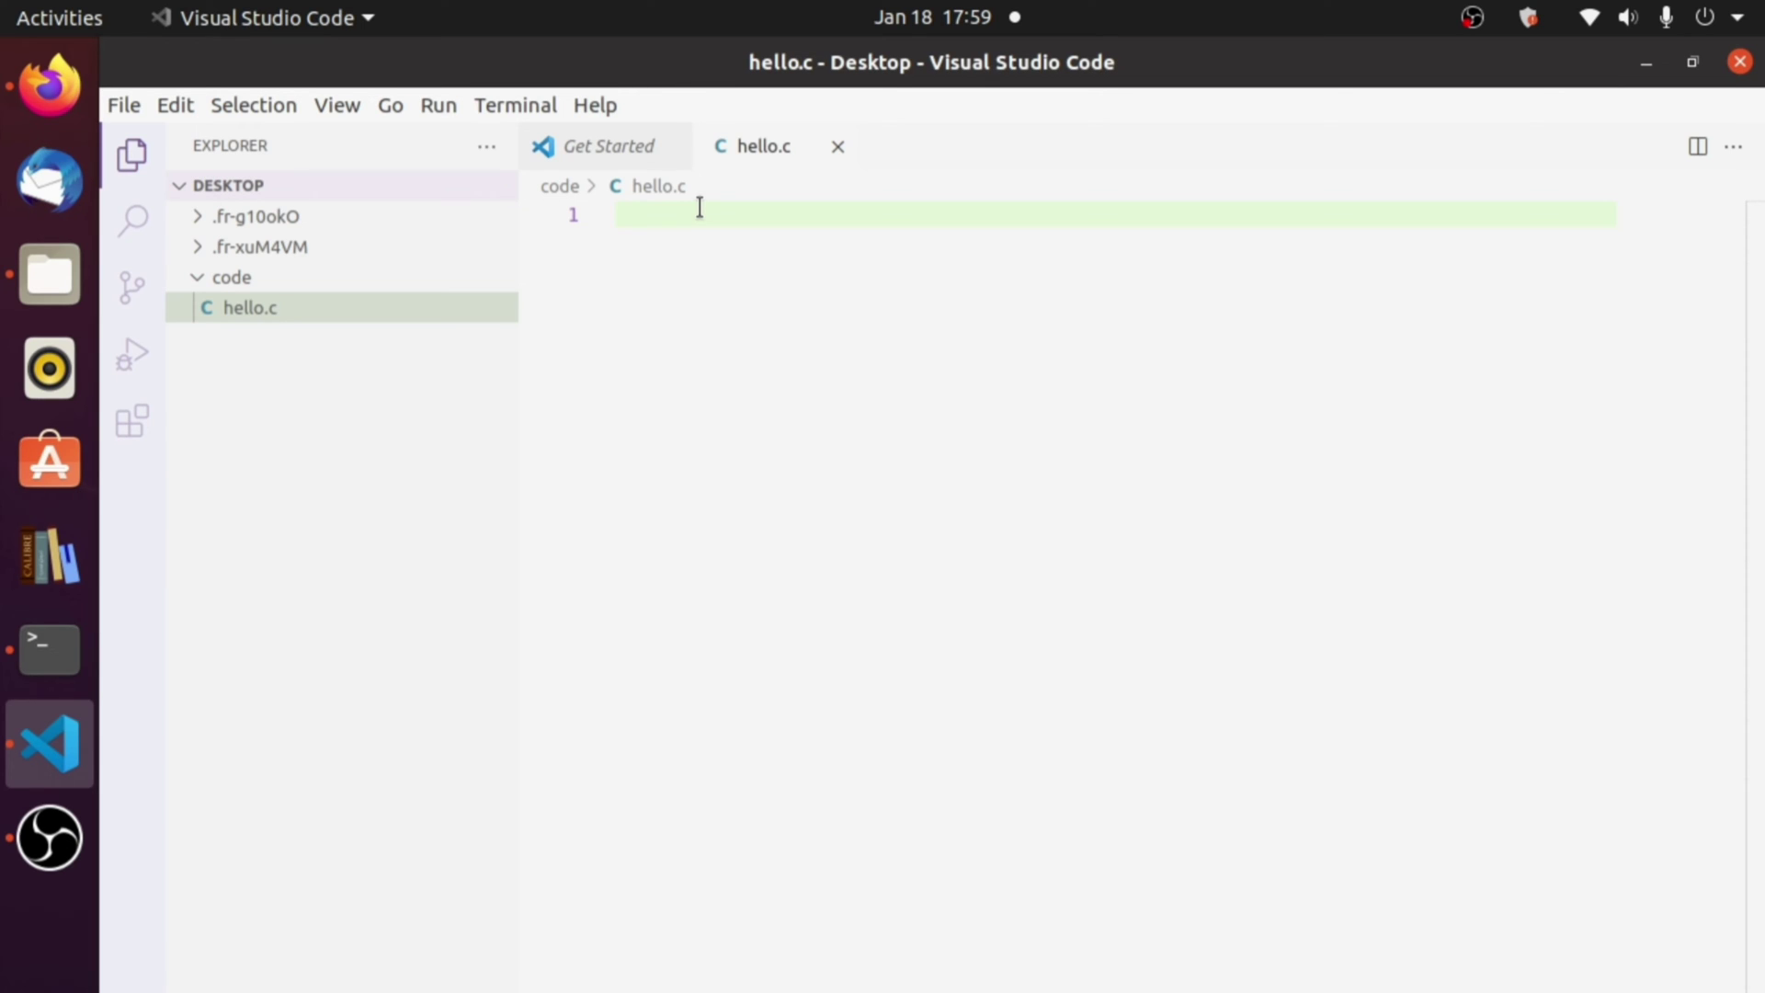
Save hello.c containing the #include<stdio.h> greeting program
type("#include<stdio.h>")
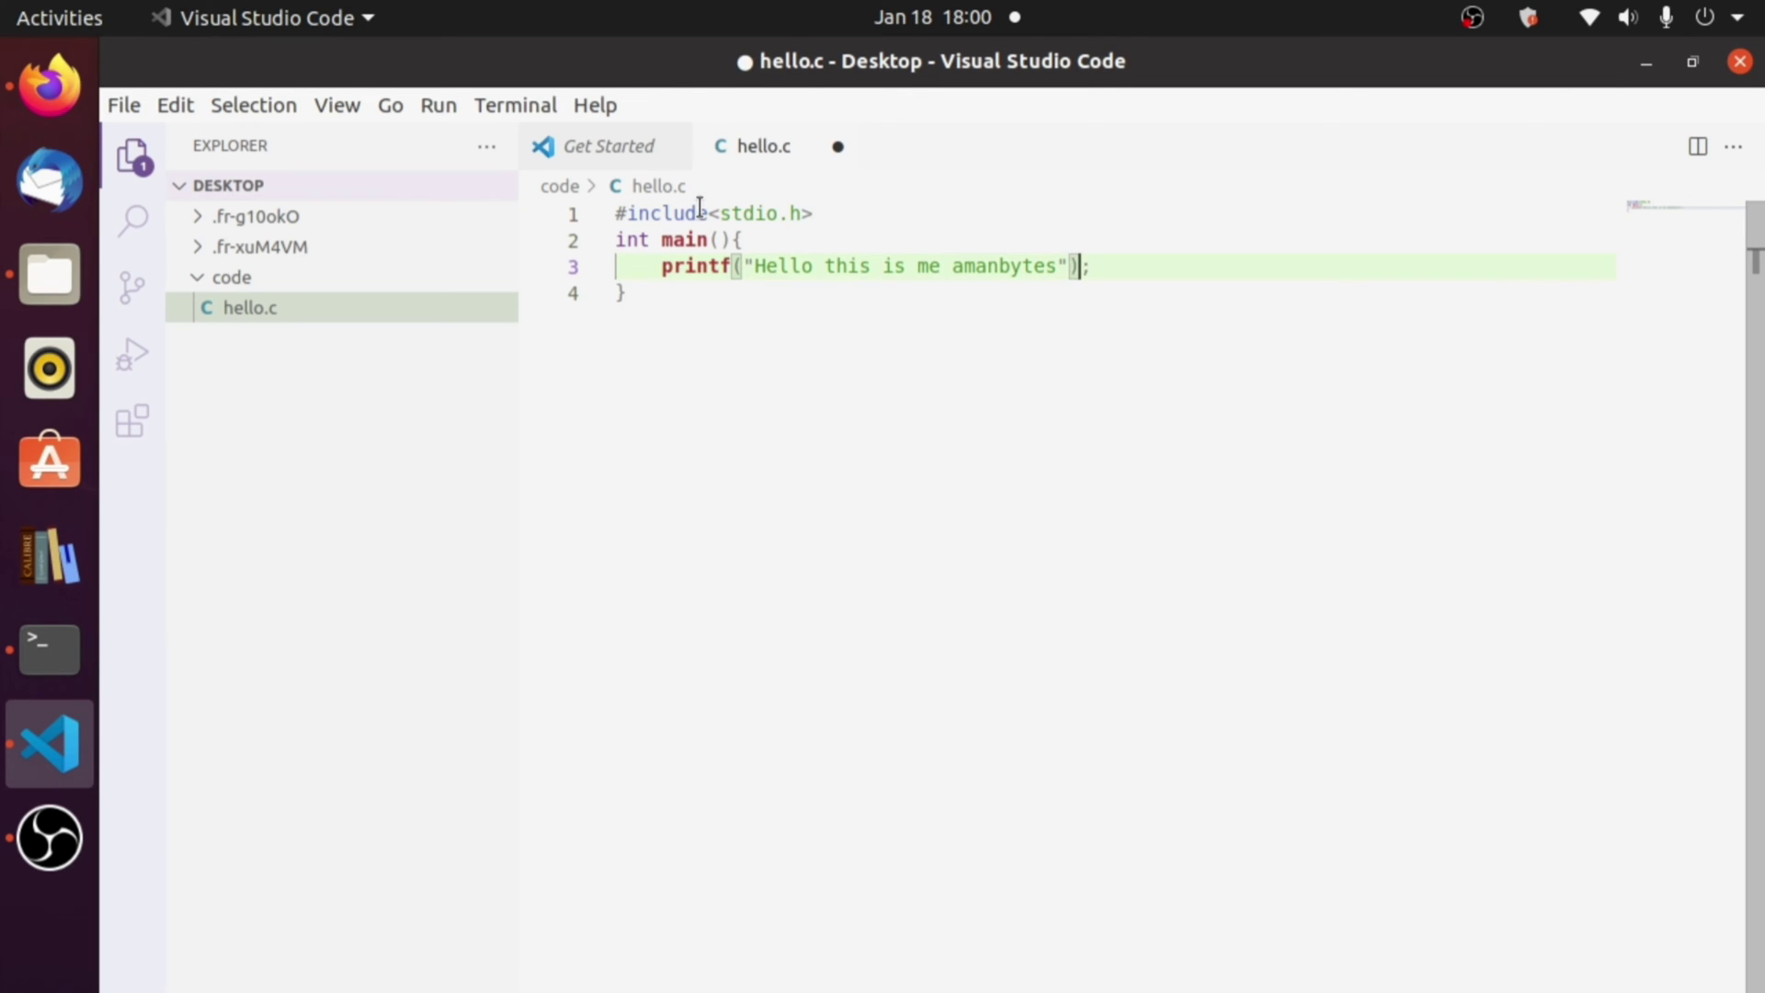
key("Right")
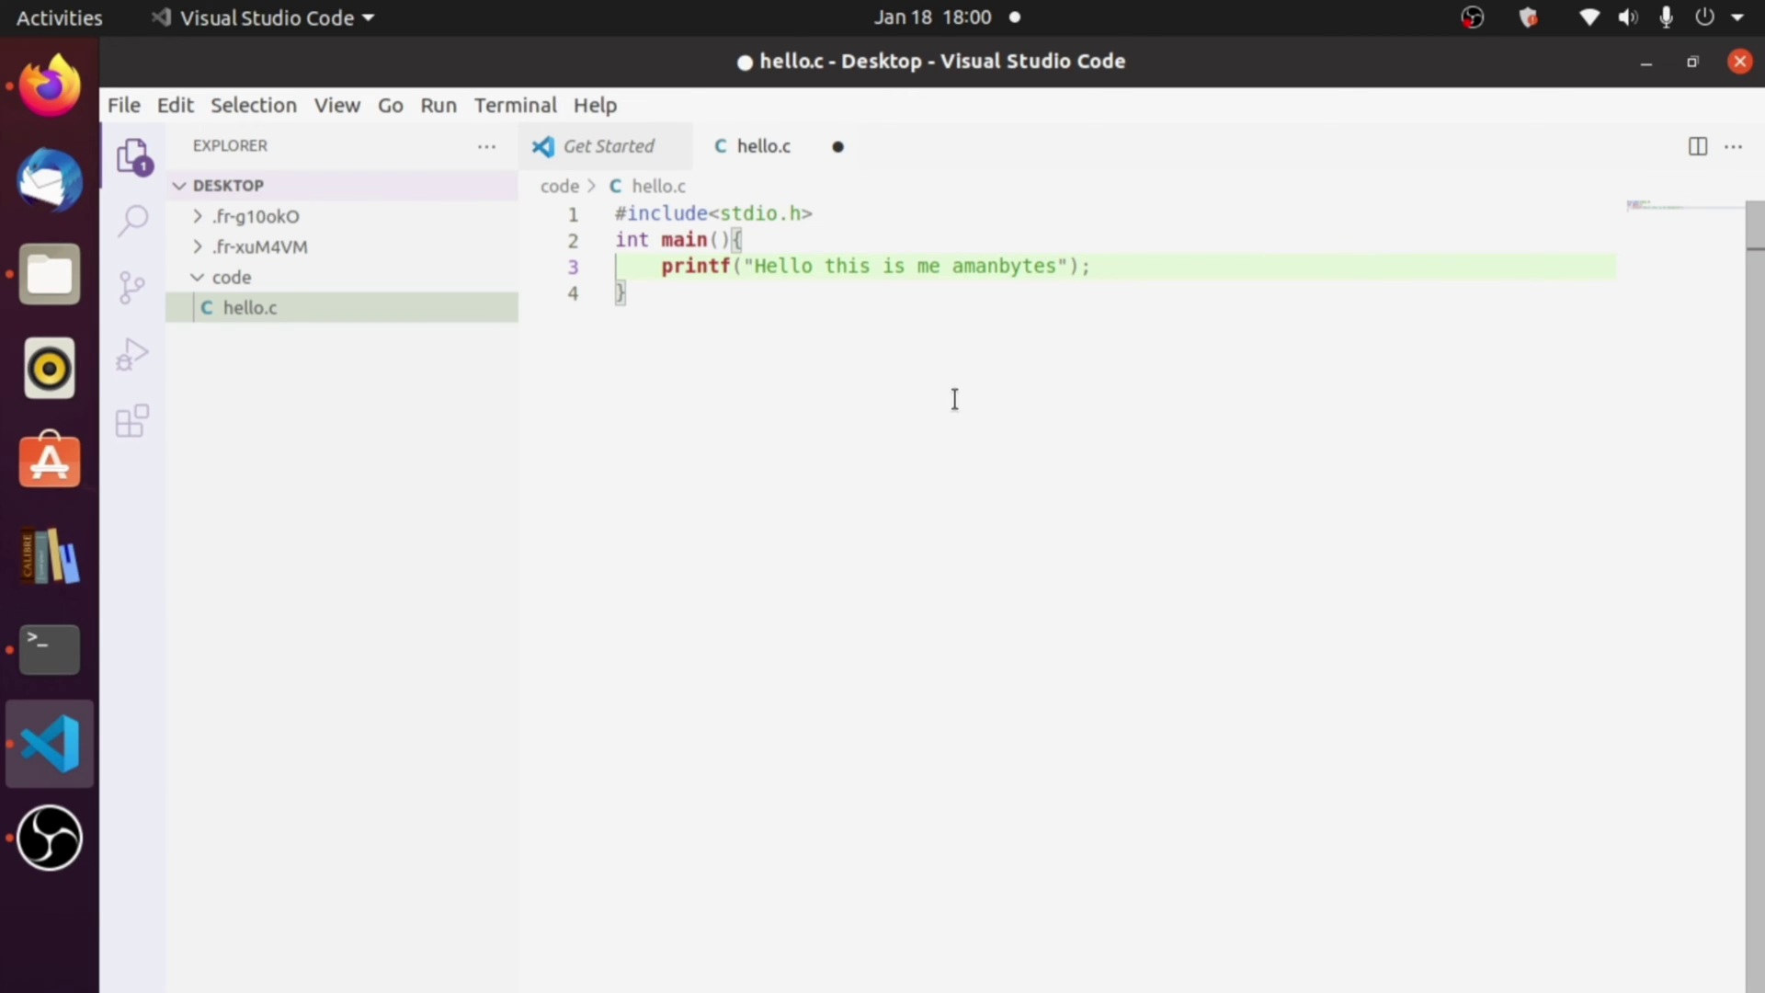
key("ctrl+s")
left_click(1159, 290)
left_click(1112, 271)
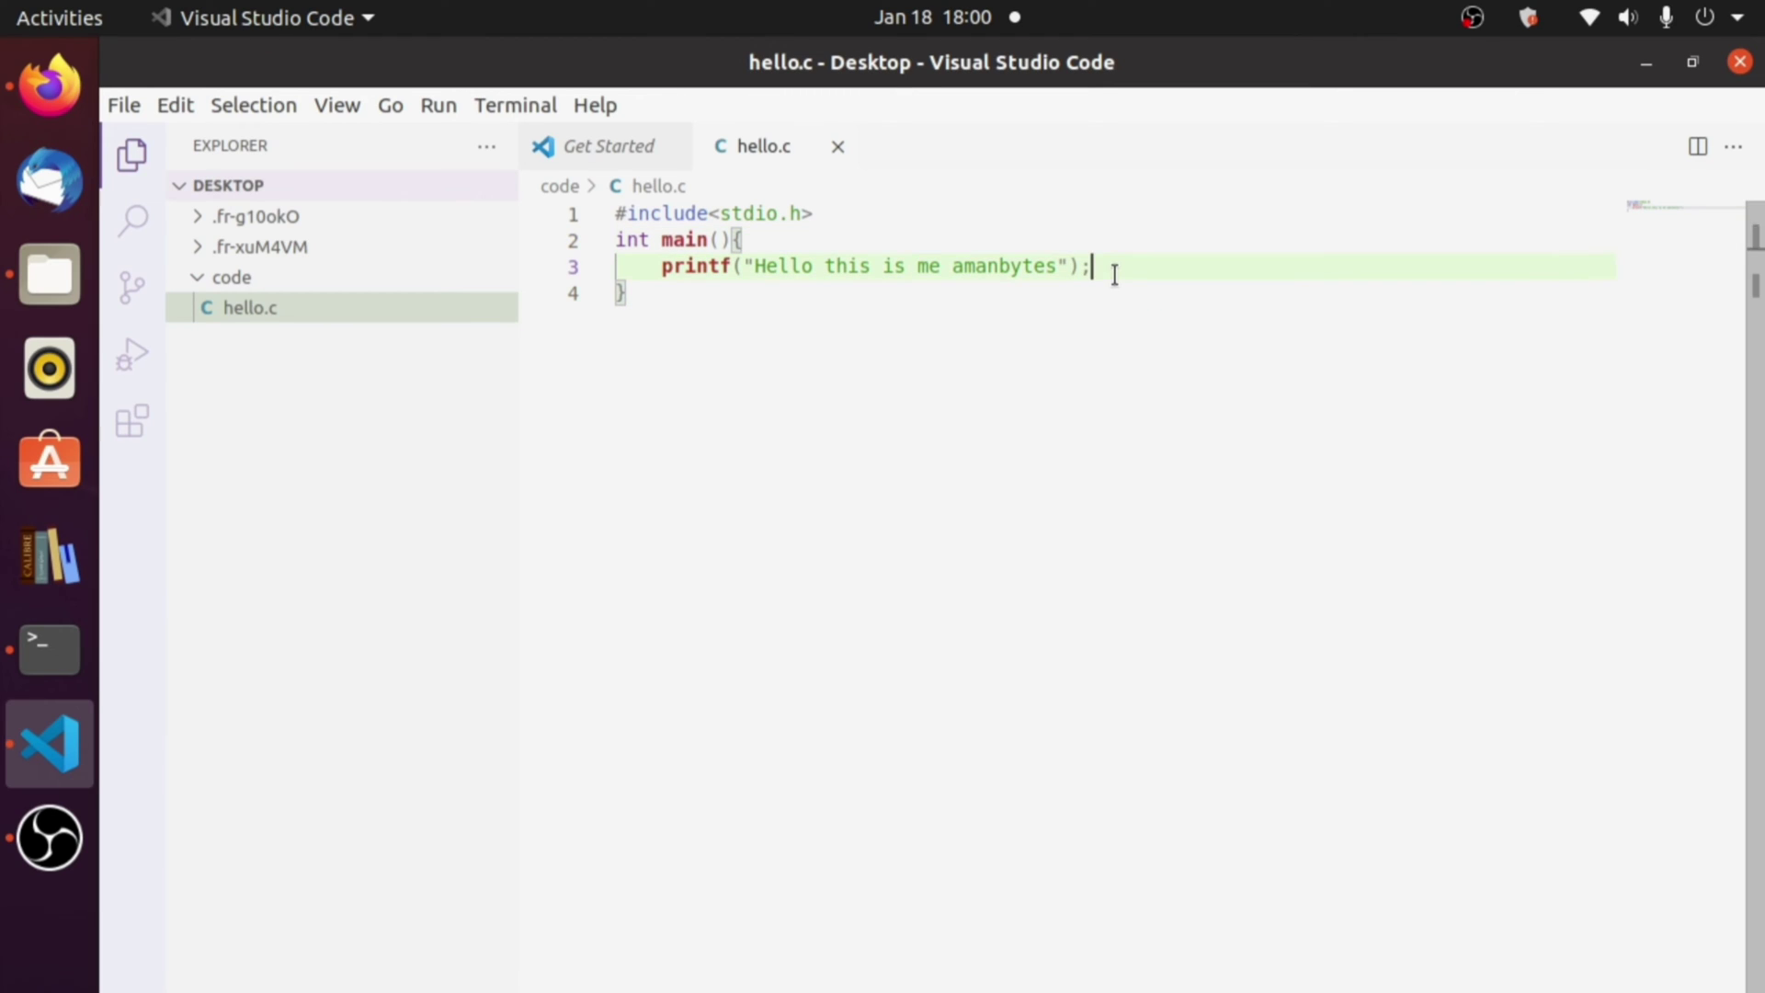
Open a new integrated terminal and enlarge its panel
left_click(515, 103)
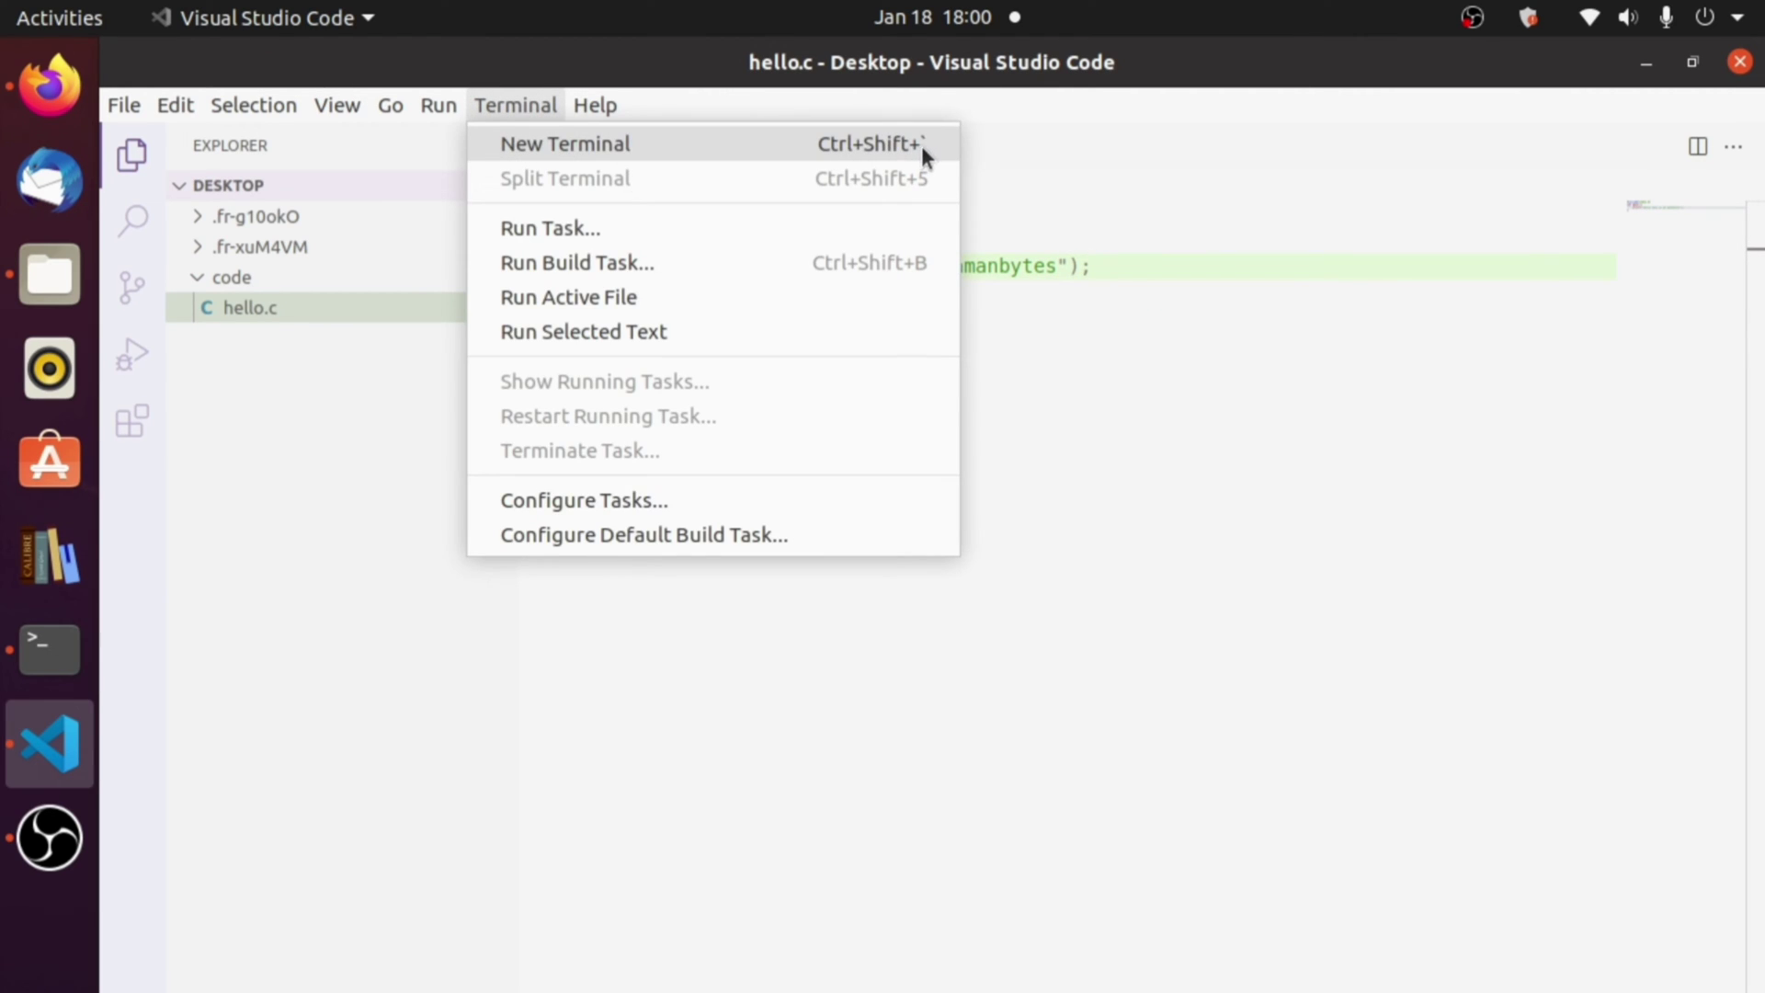
left_click(814, 145)
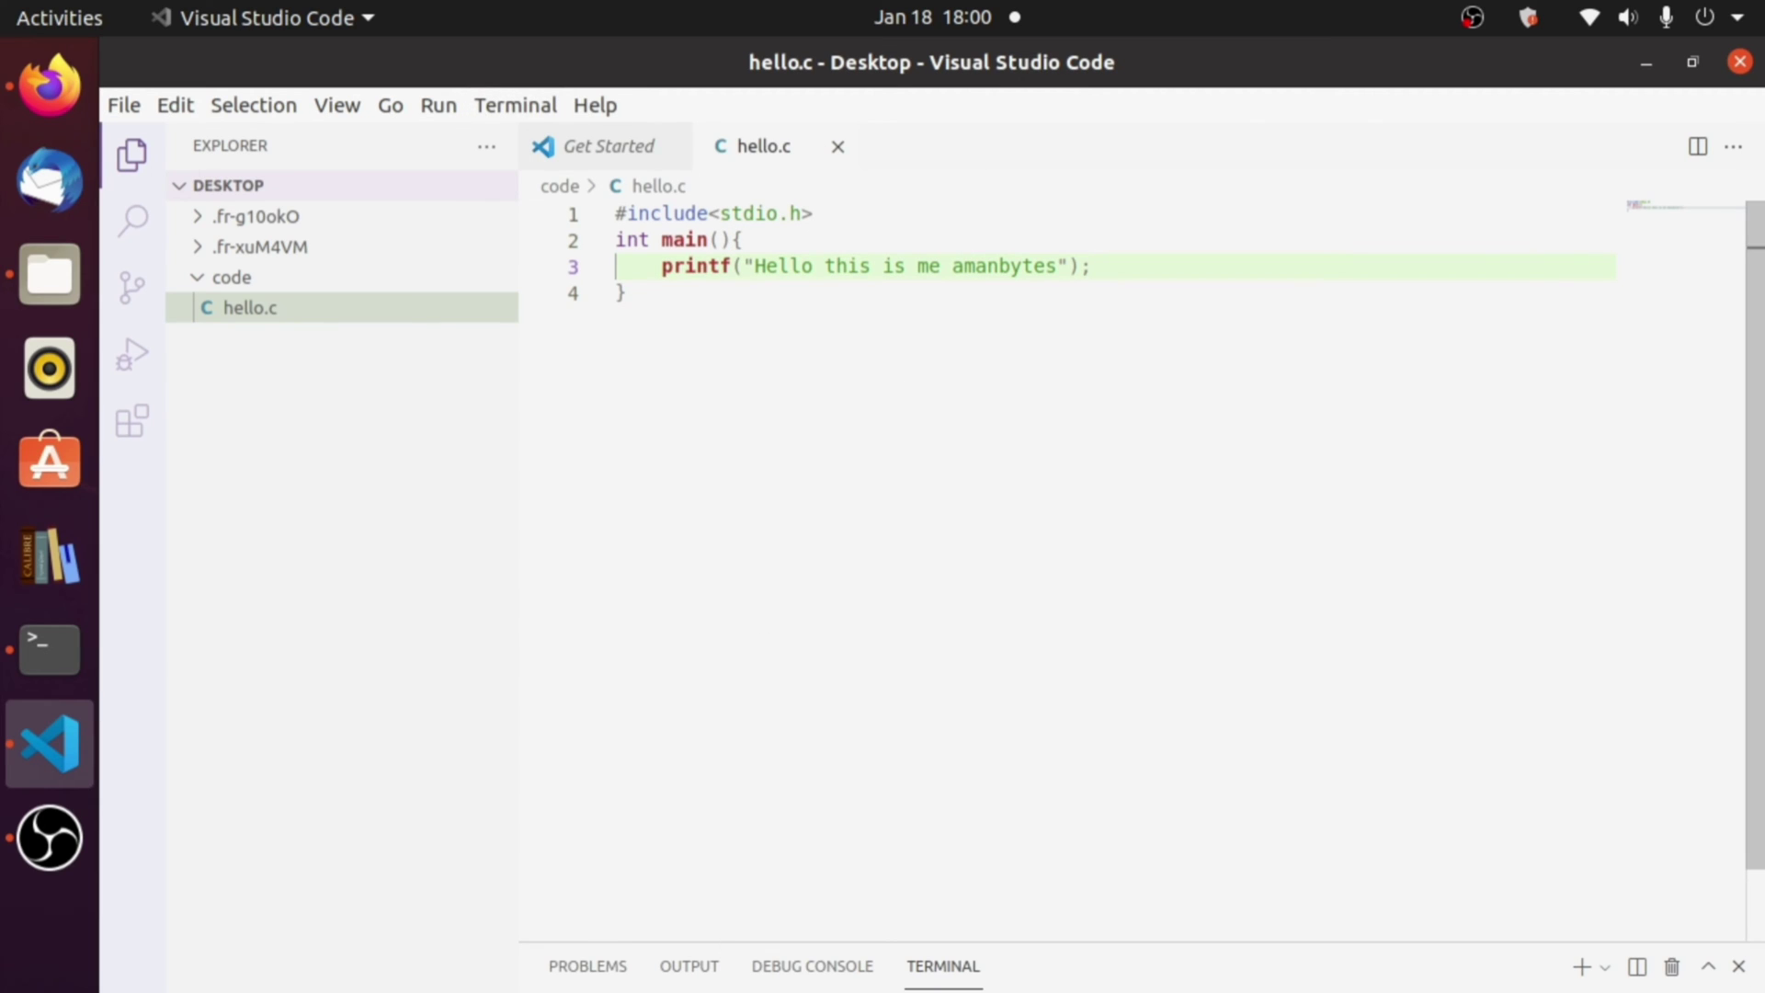
key("Down")
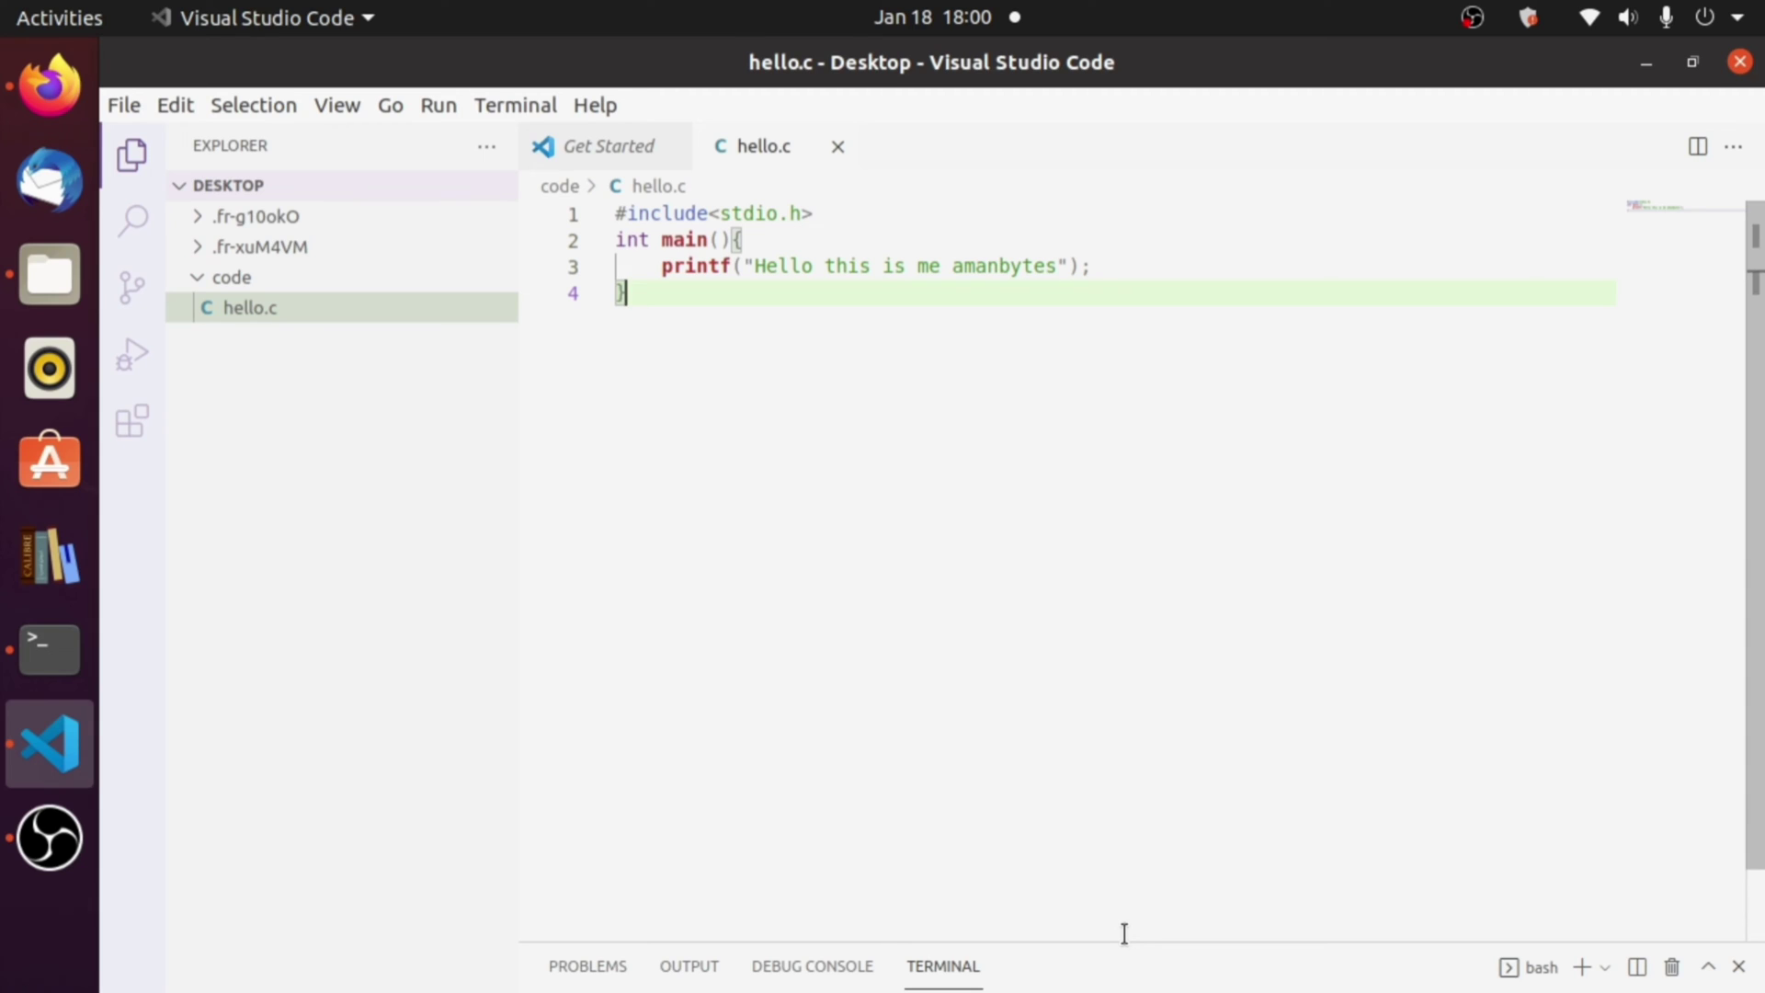
left_click_drag(1128, 938, 1079, 517)
left_click(923, 826)
List the Desktop, change into the code folder and list its files
type("ls")
key("Return")
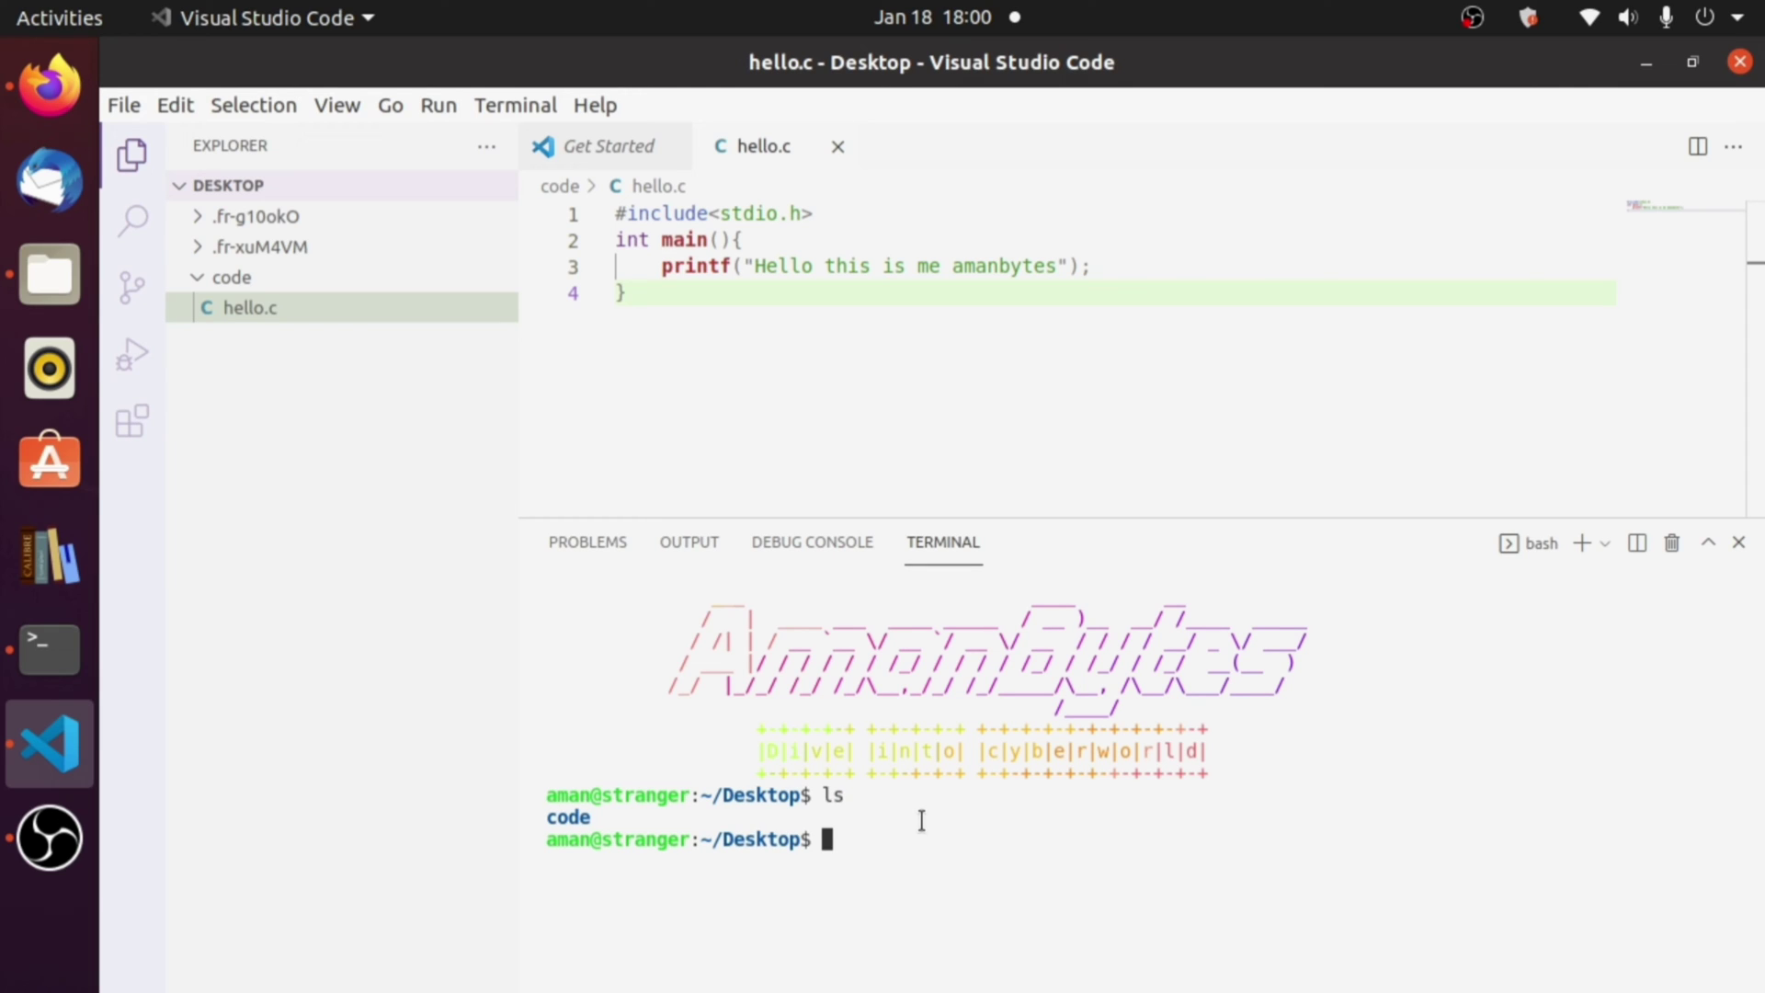
type("cd")
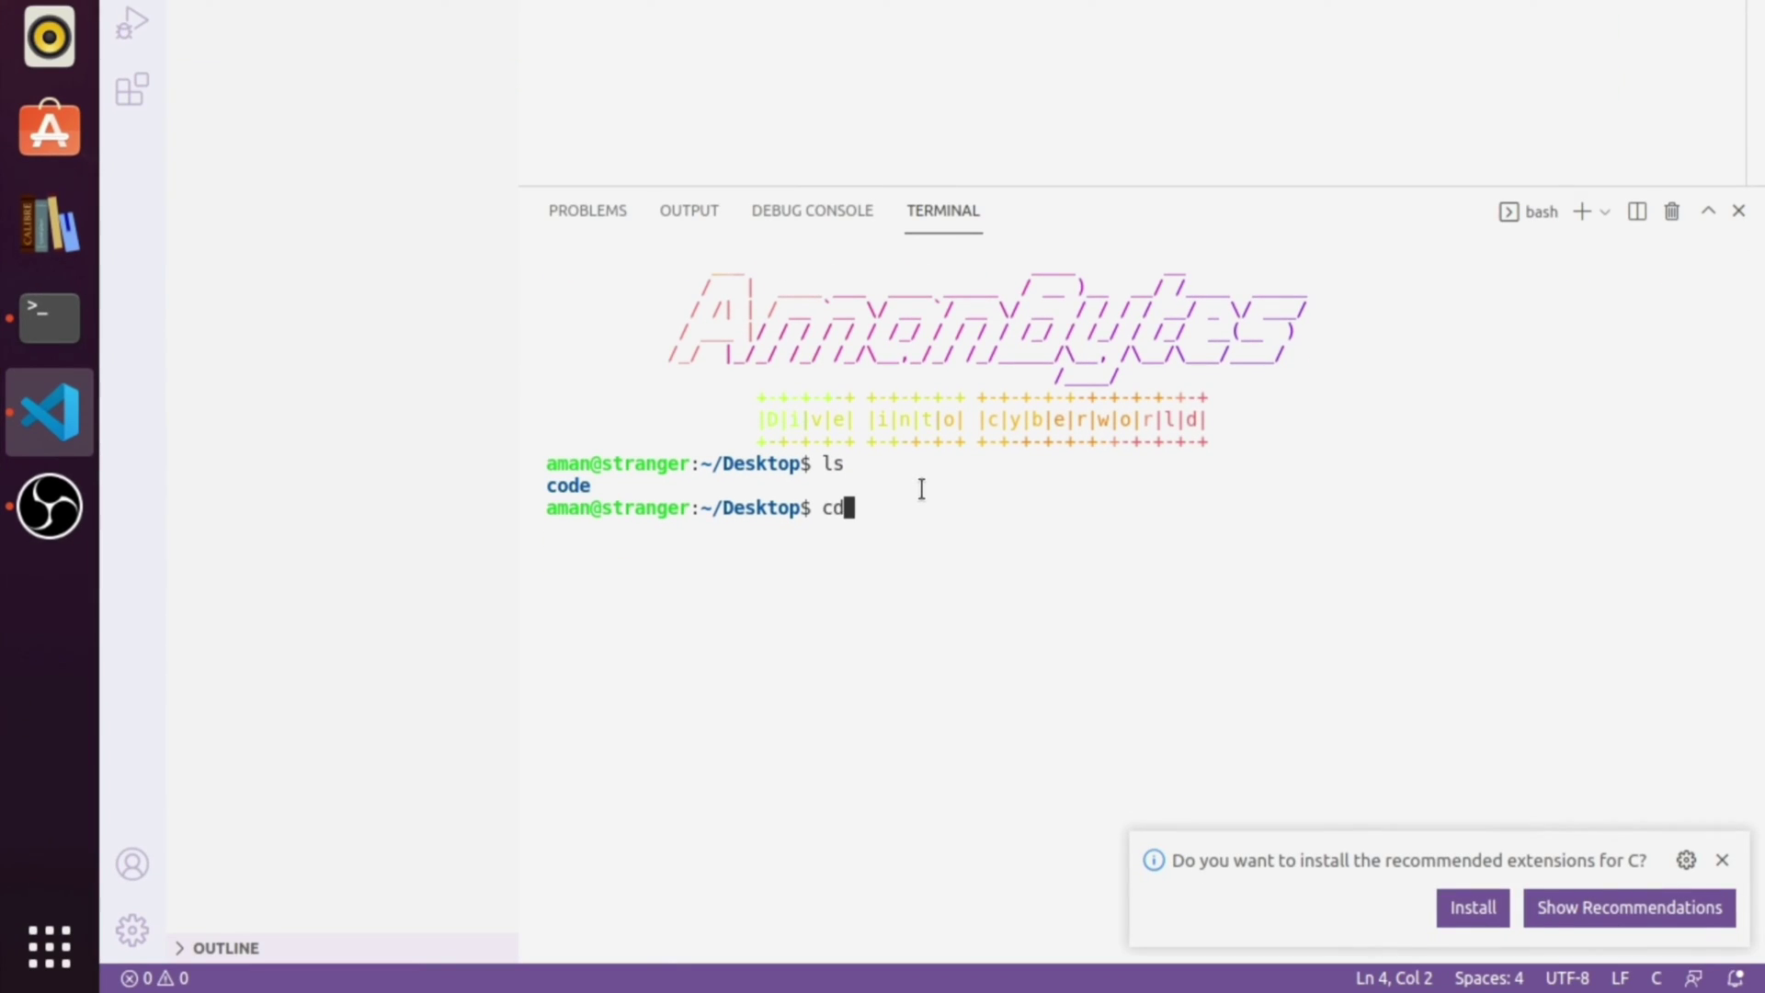
type(" code")
key("Return")
type("ls")
key("Return")
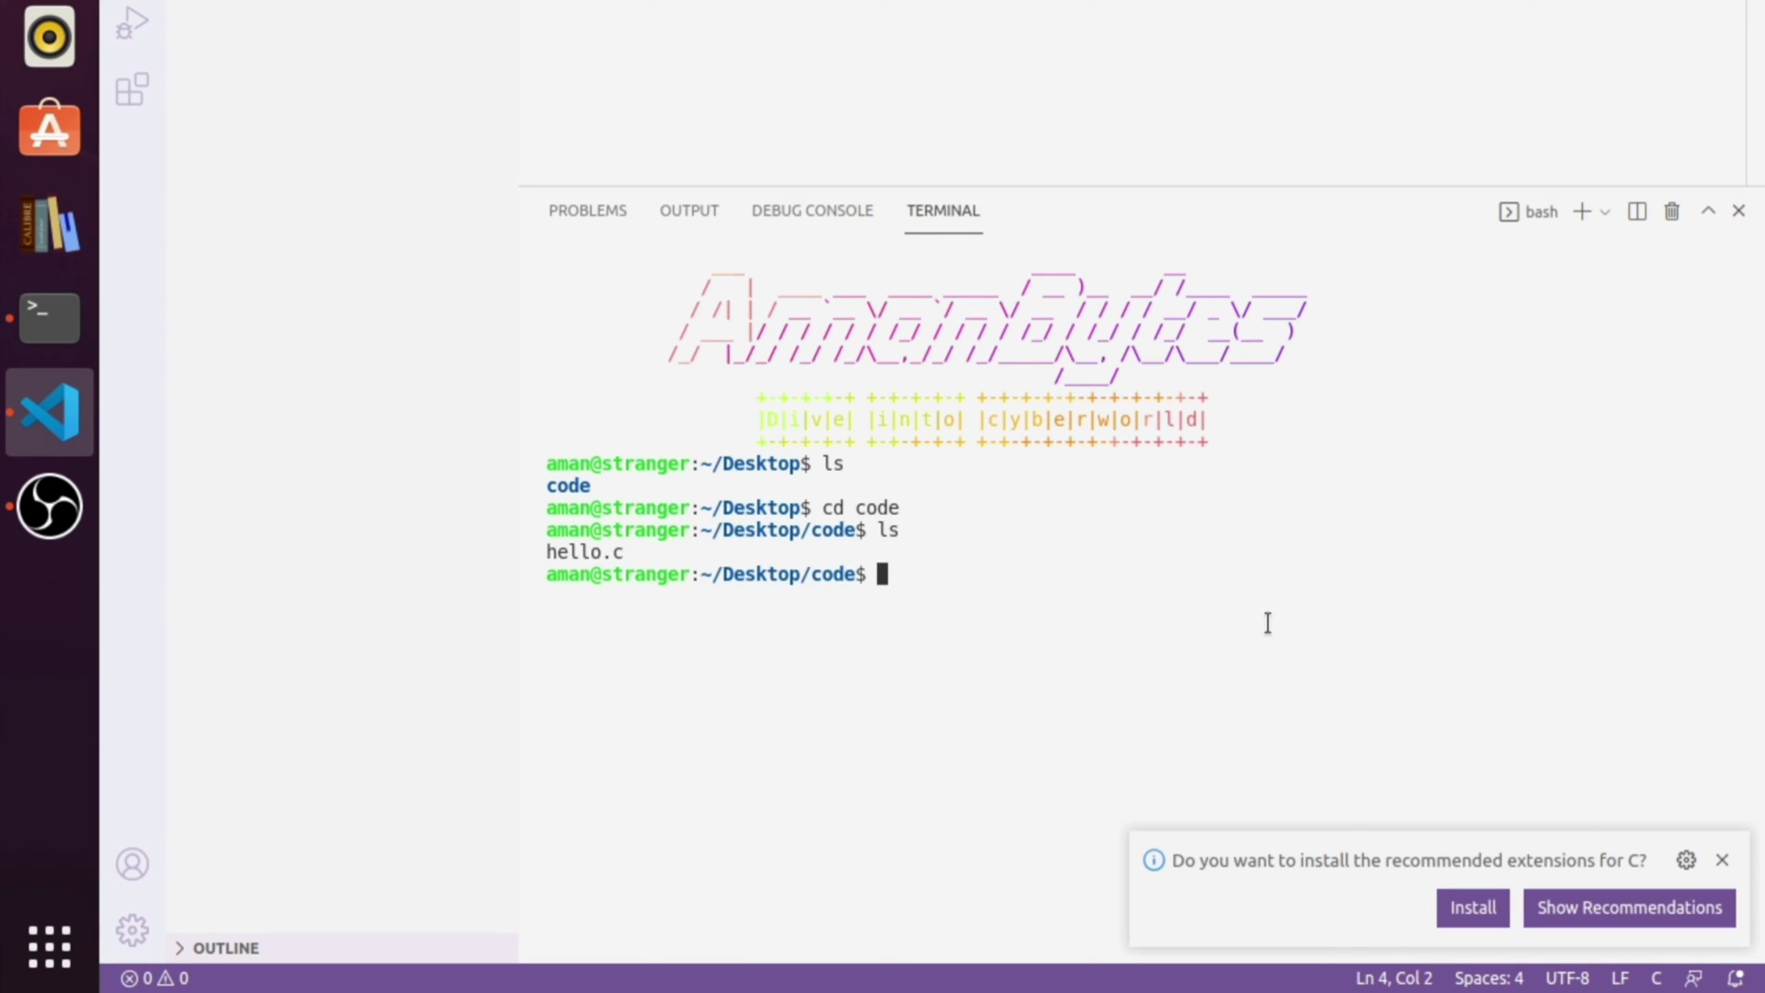
Compile hello.c with gcc, confirm a.out exists, run it, then clear the terminal
type("gcc ")
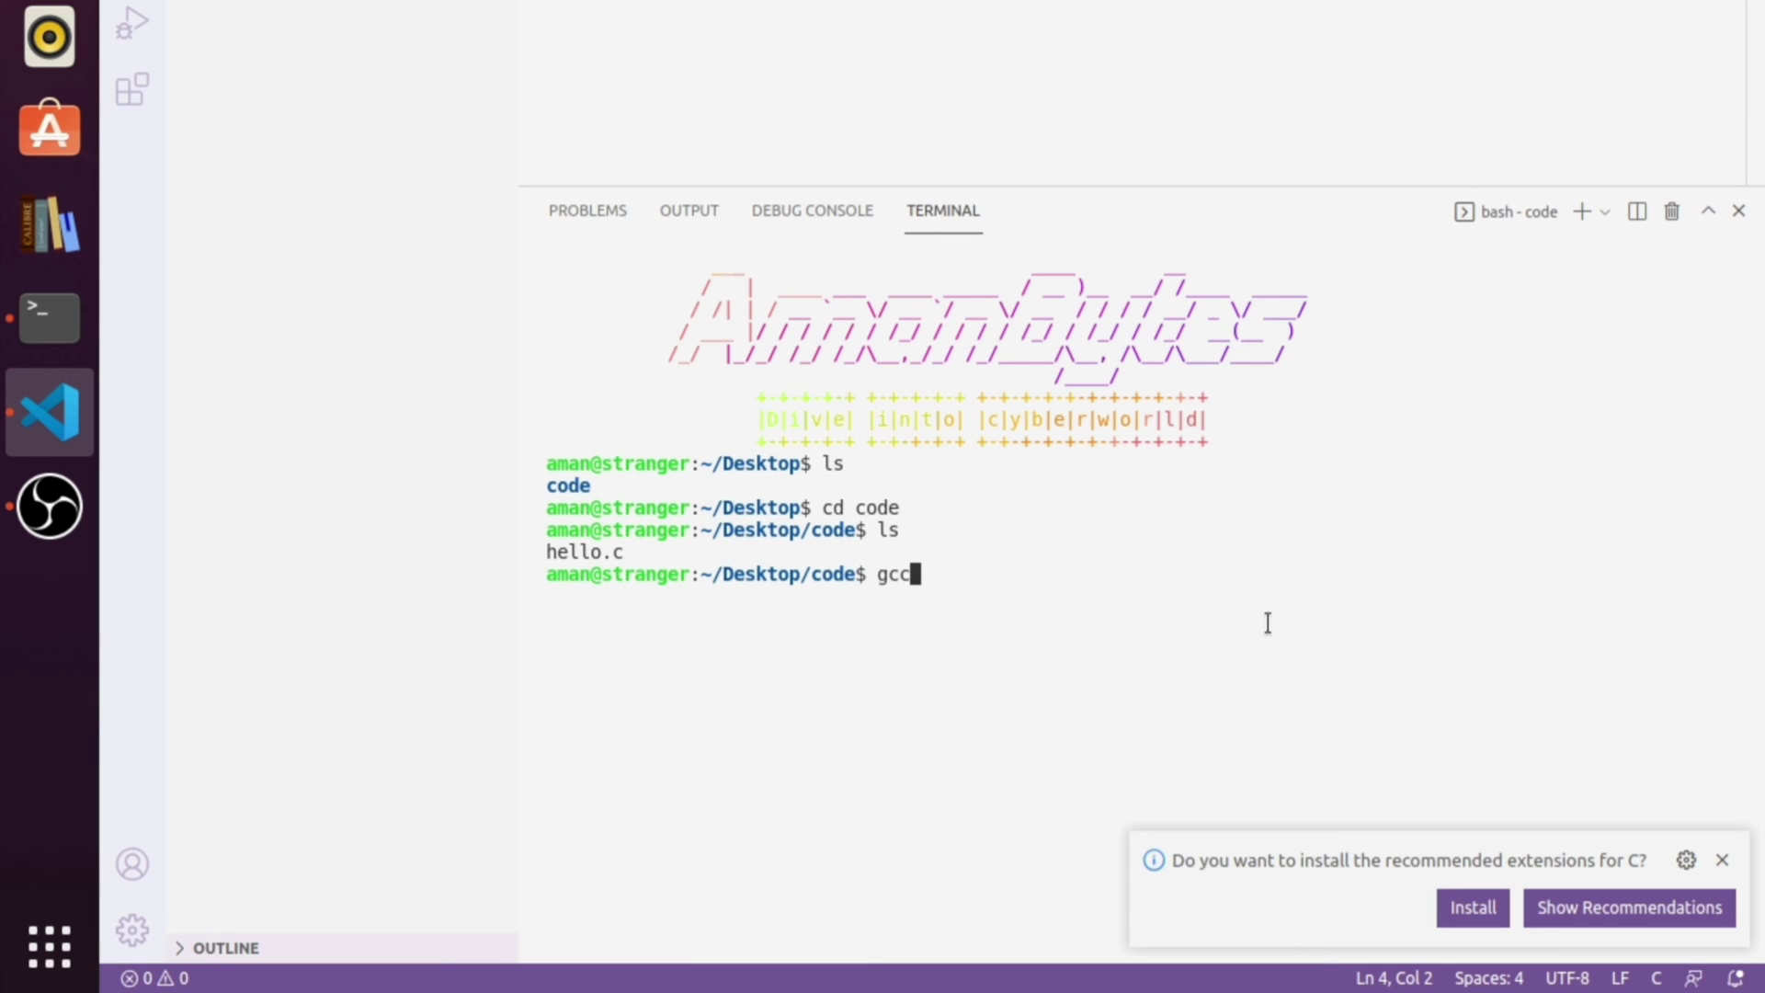
type("hello.c")
key("Return")
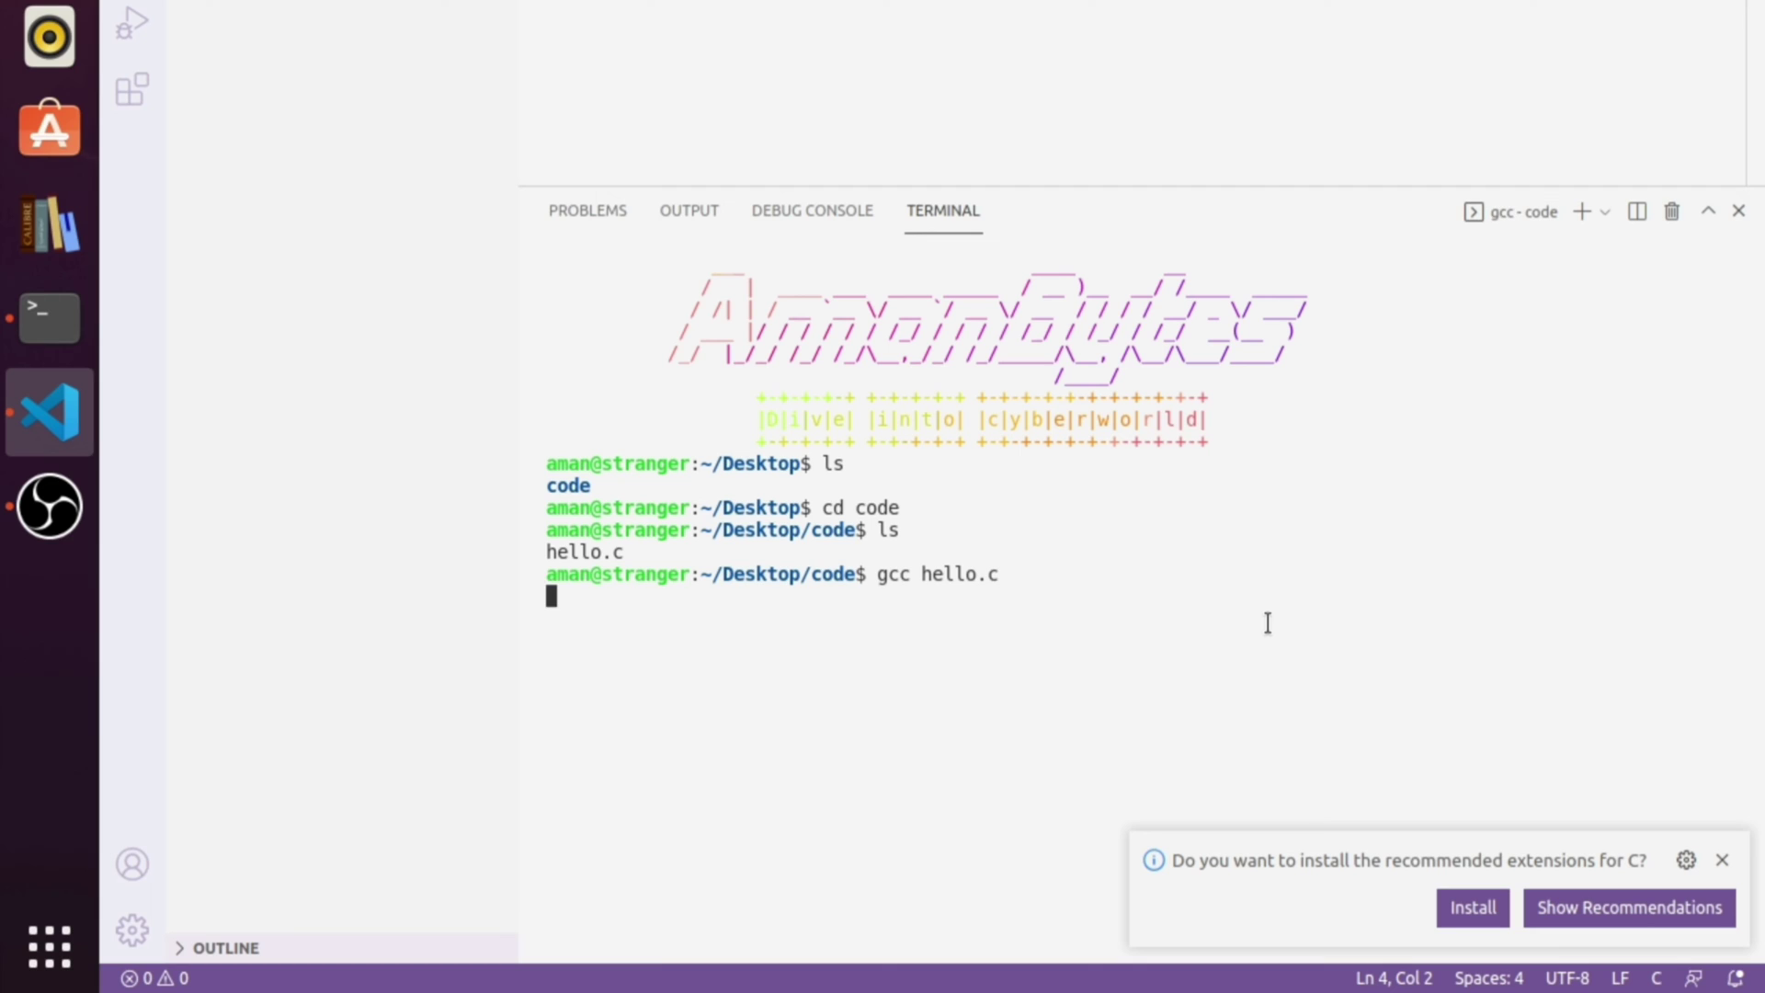
type("ls")
key("Return")
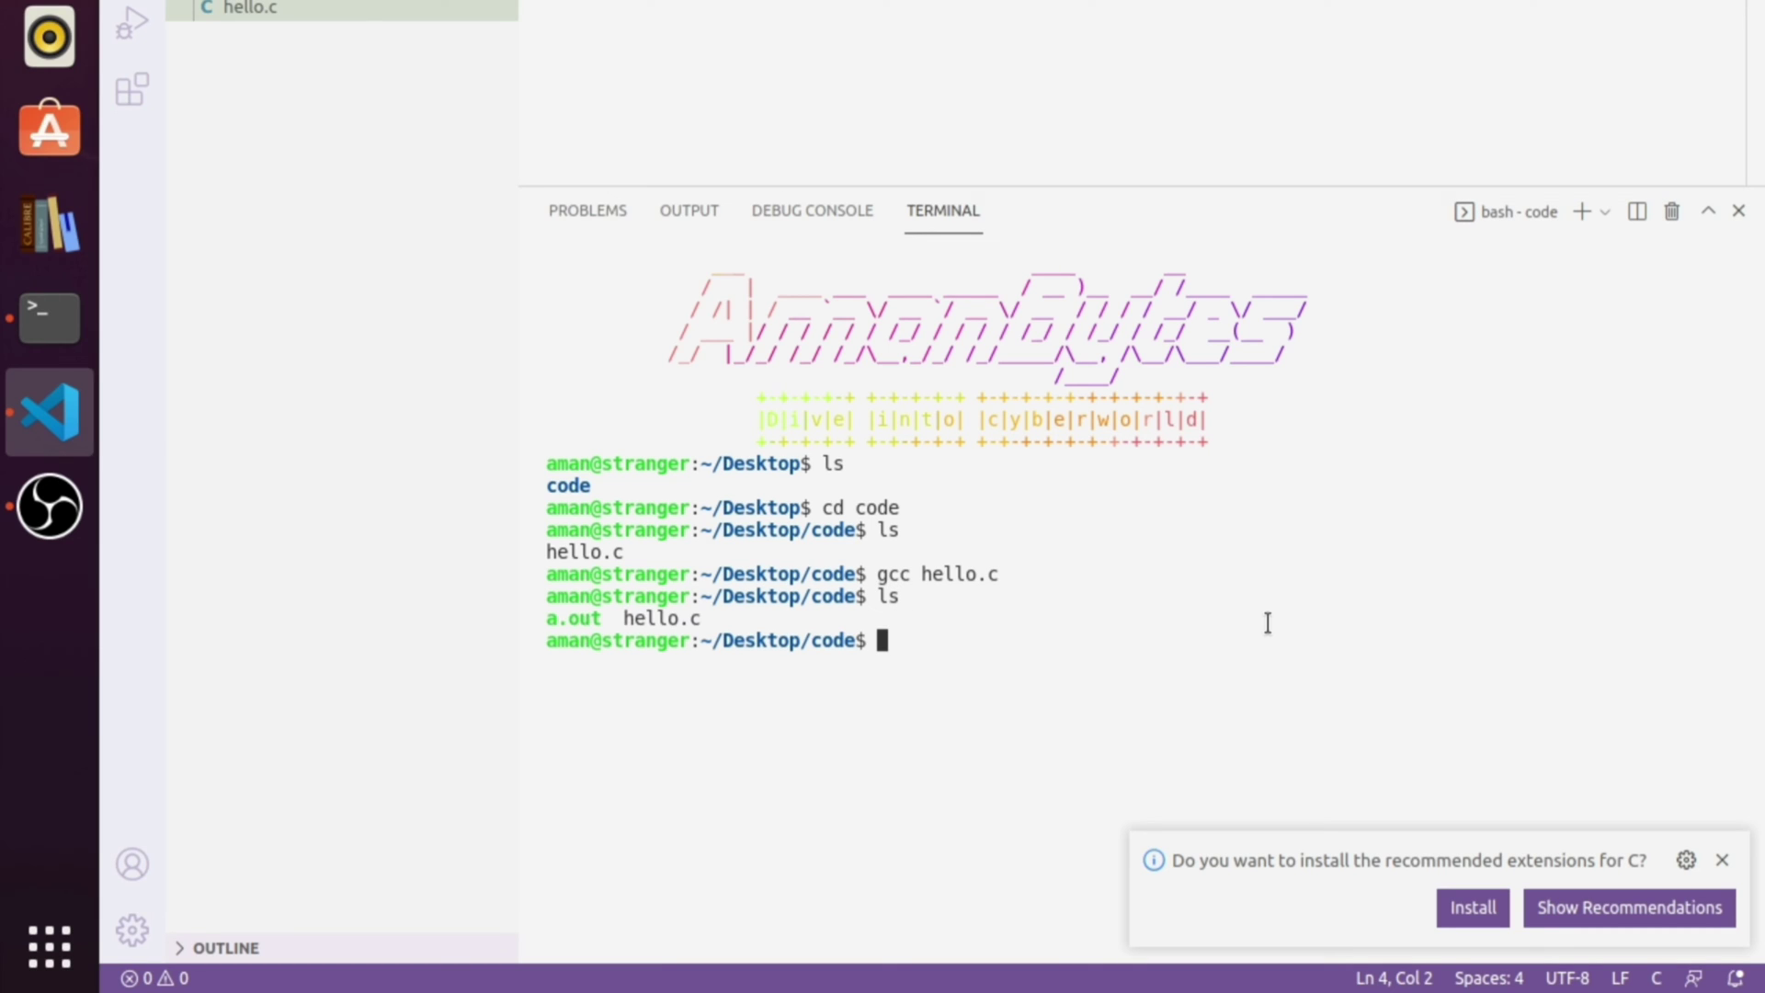
type("./a.out")
key("Return")
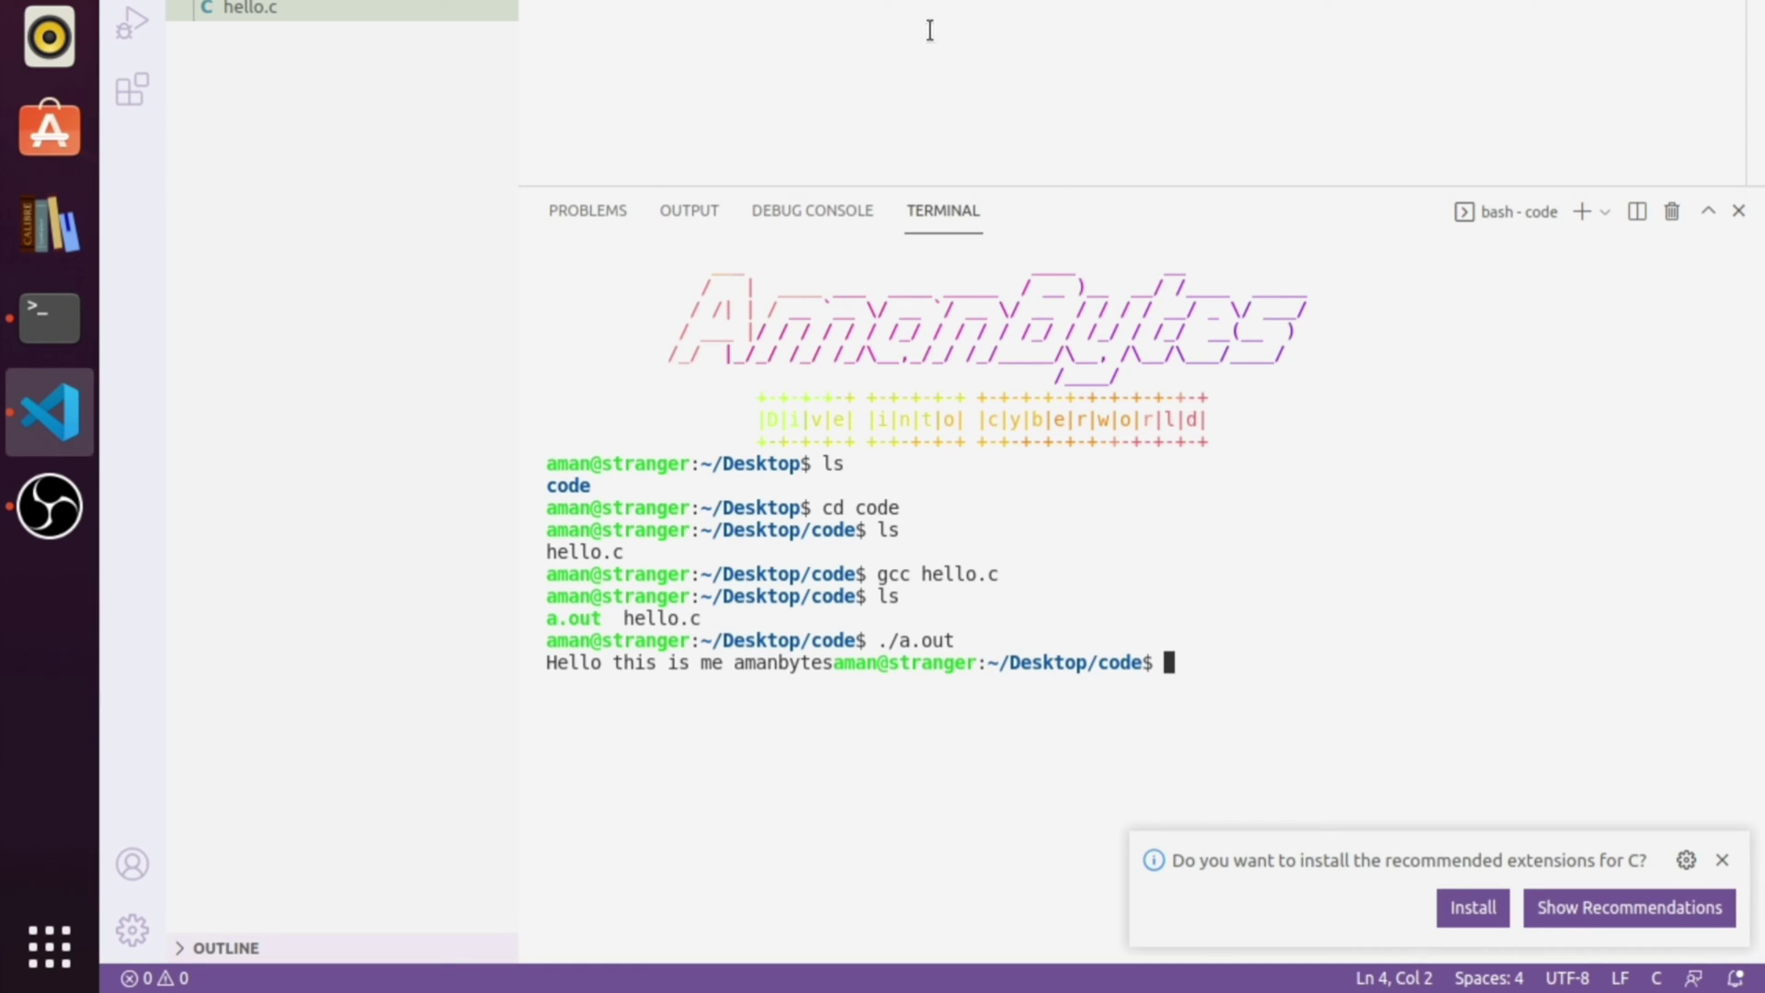
type("clear")
key("Return")
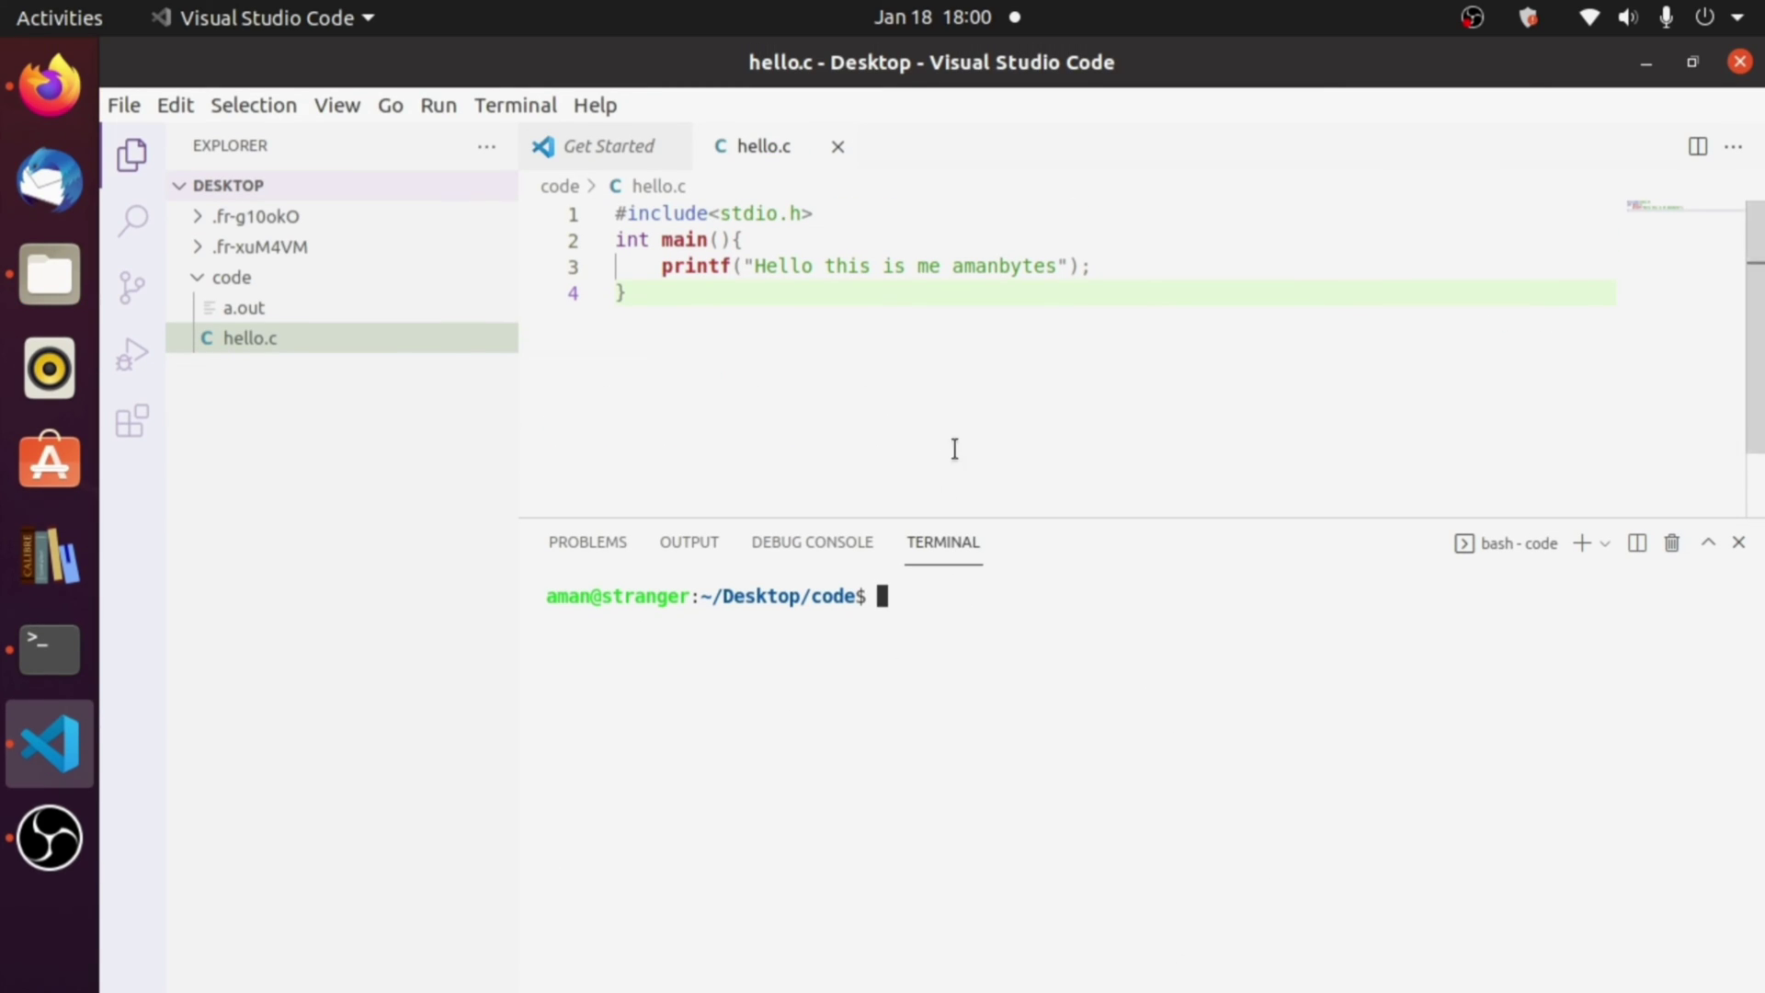
Add \n to the greeting, close hello.c without saving, and close Get Started
left_click(1055, 266)
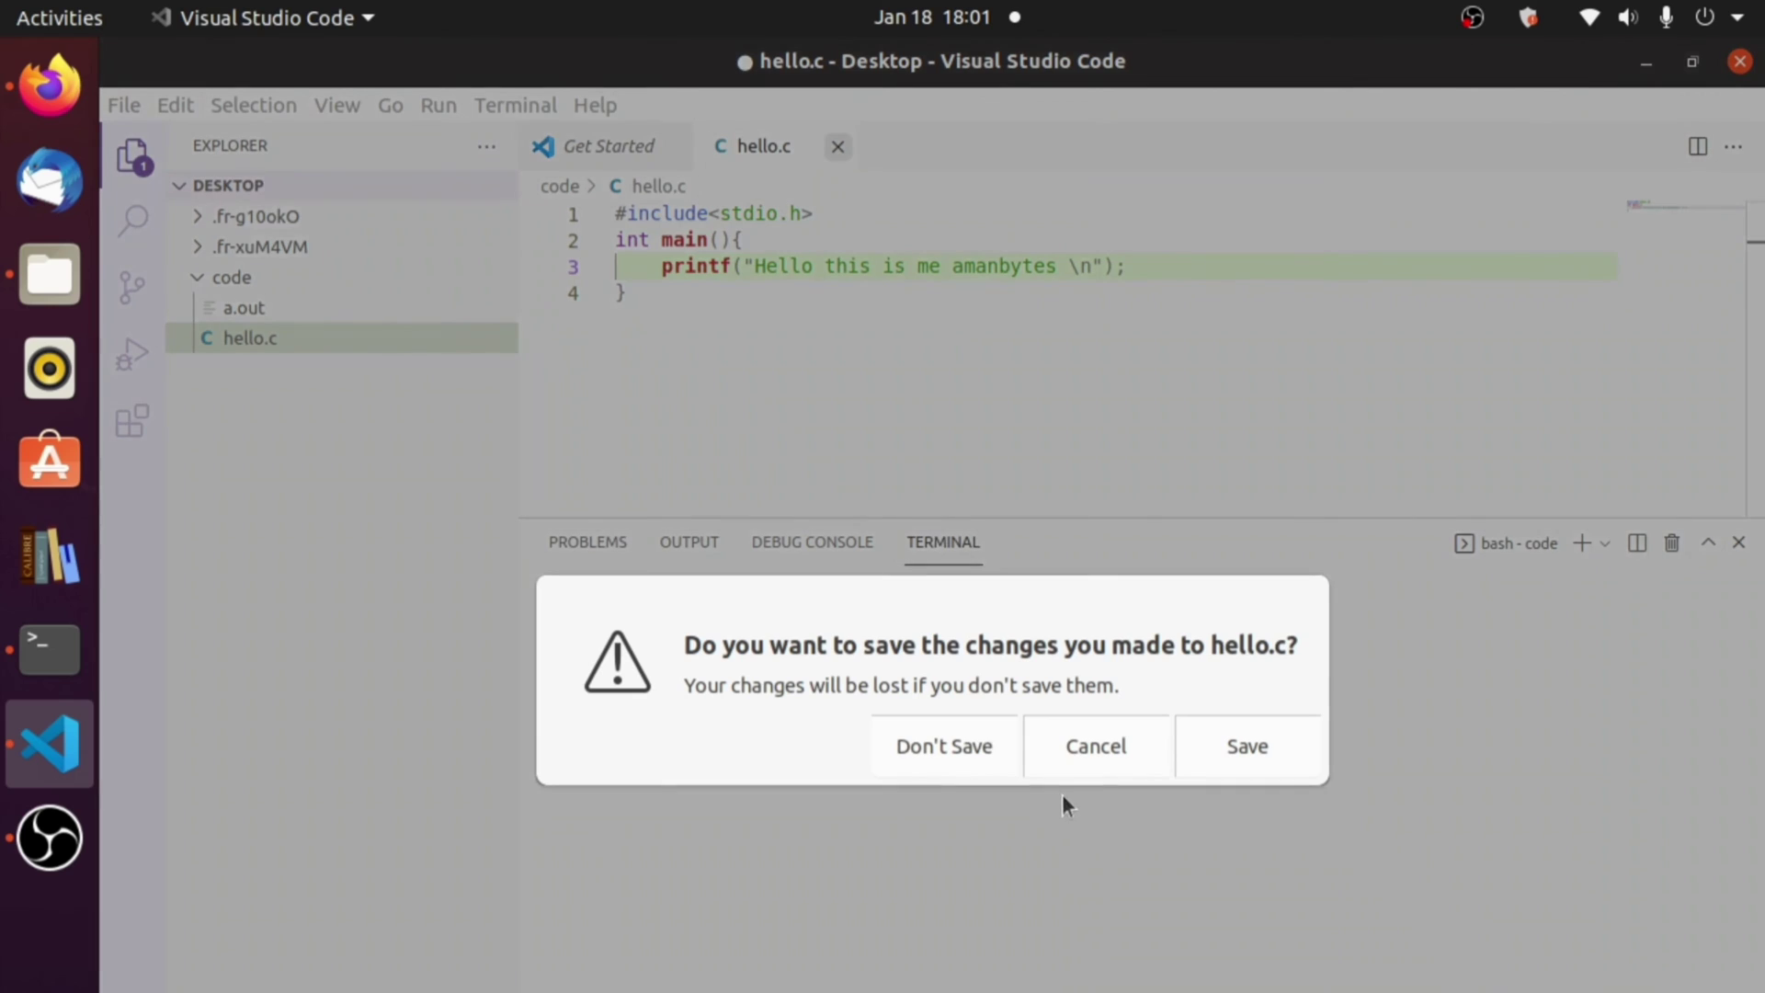
left_click(996, 753)
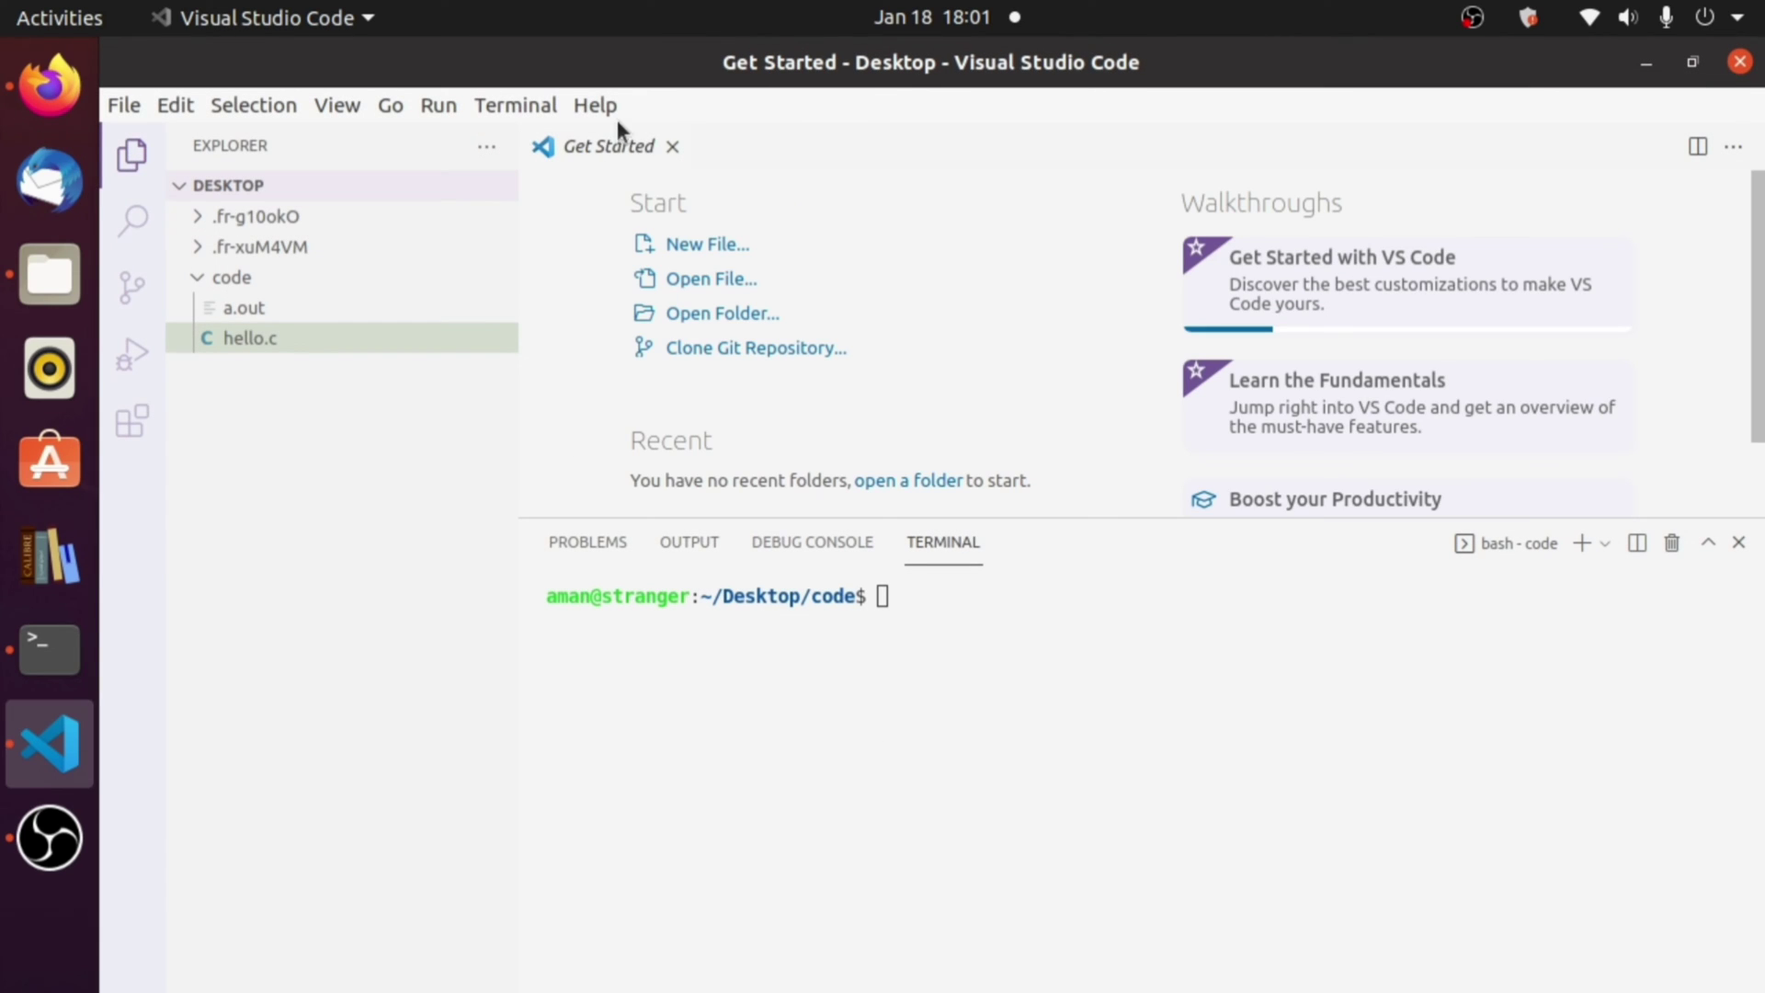
left_click(673, 147)
Quit VS Code, close the Files and Firefox windows, and maximise the terminal
key("ctrl+q")
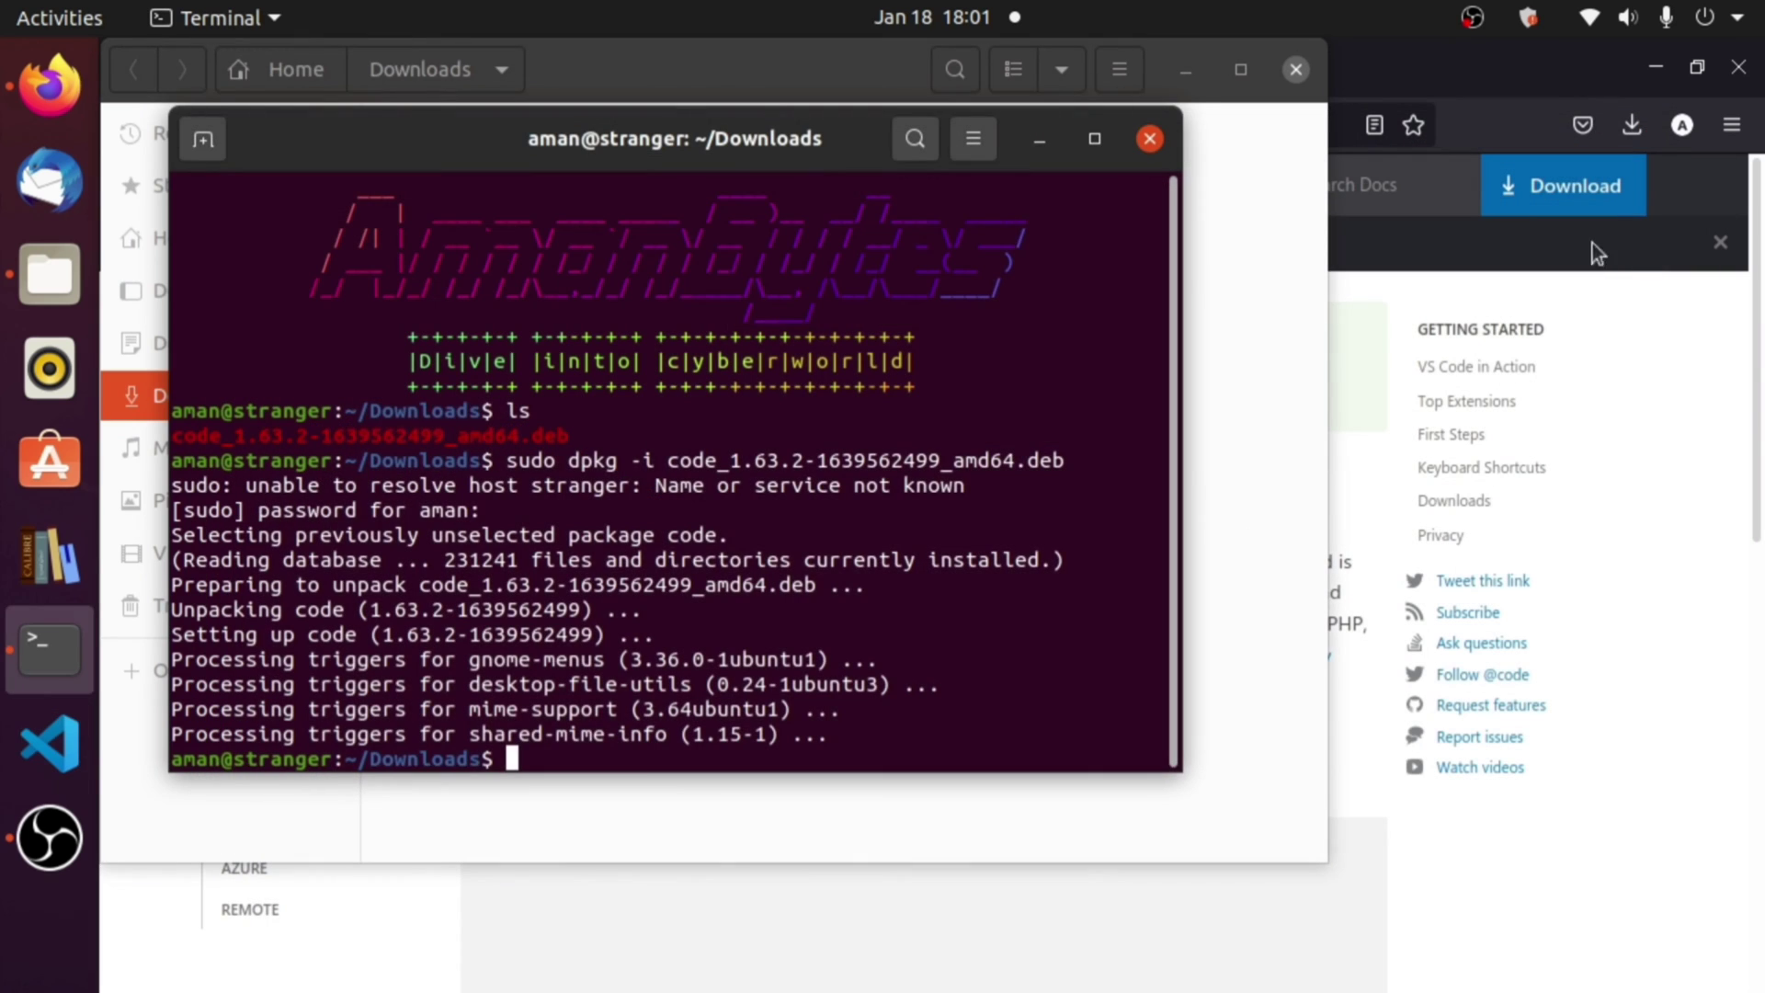
left_click(752, 63)
left_click_drag(840, 82, 909, 118)
left_click(1365, 104)
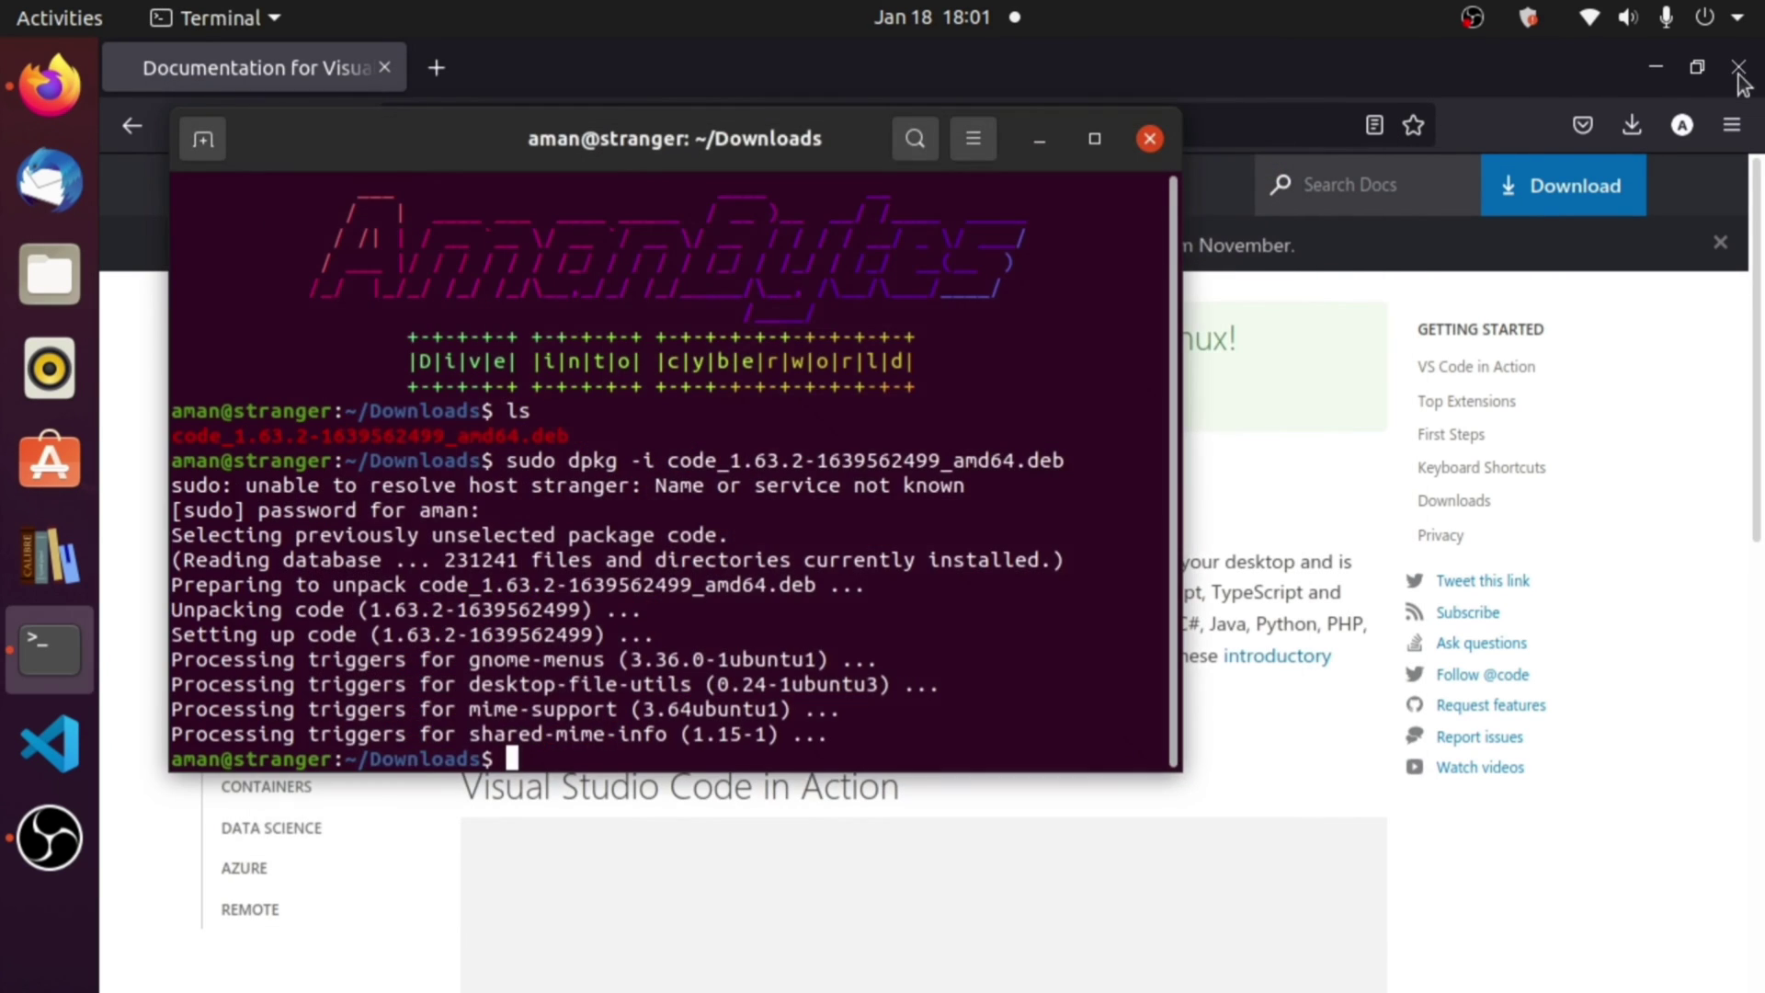
left_click(1728, 55)
key("ctrl+q")
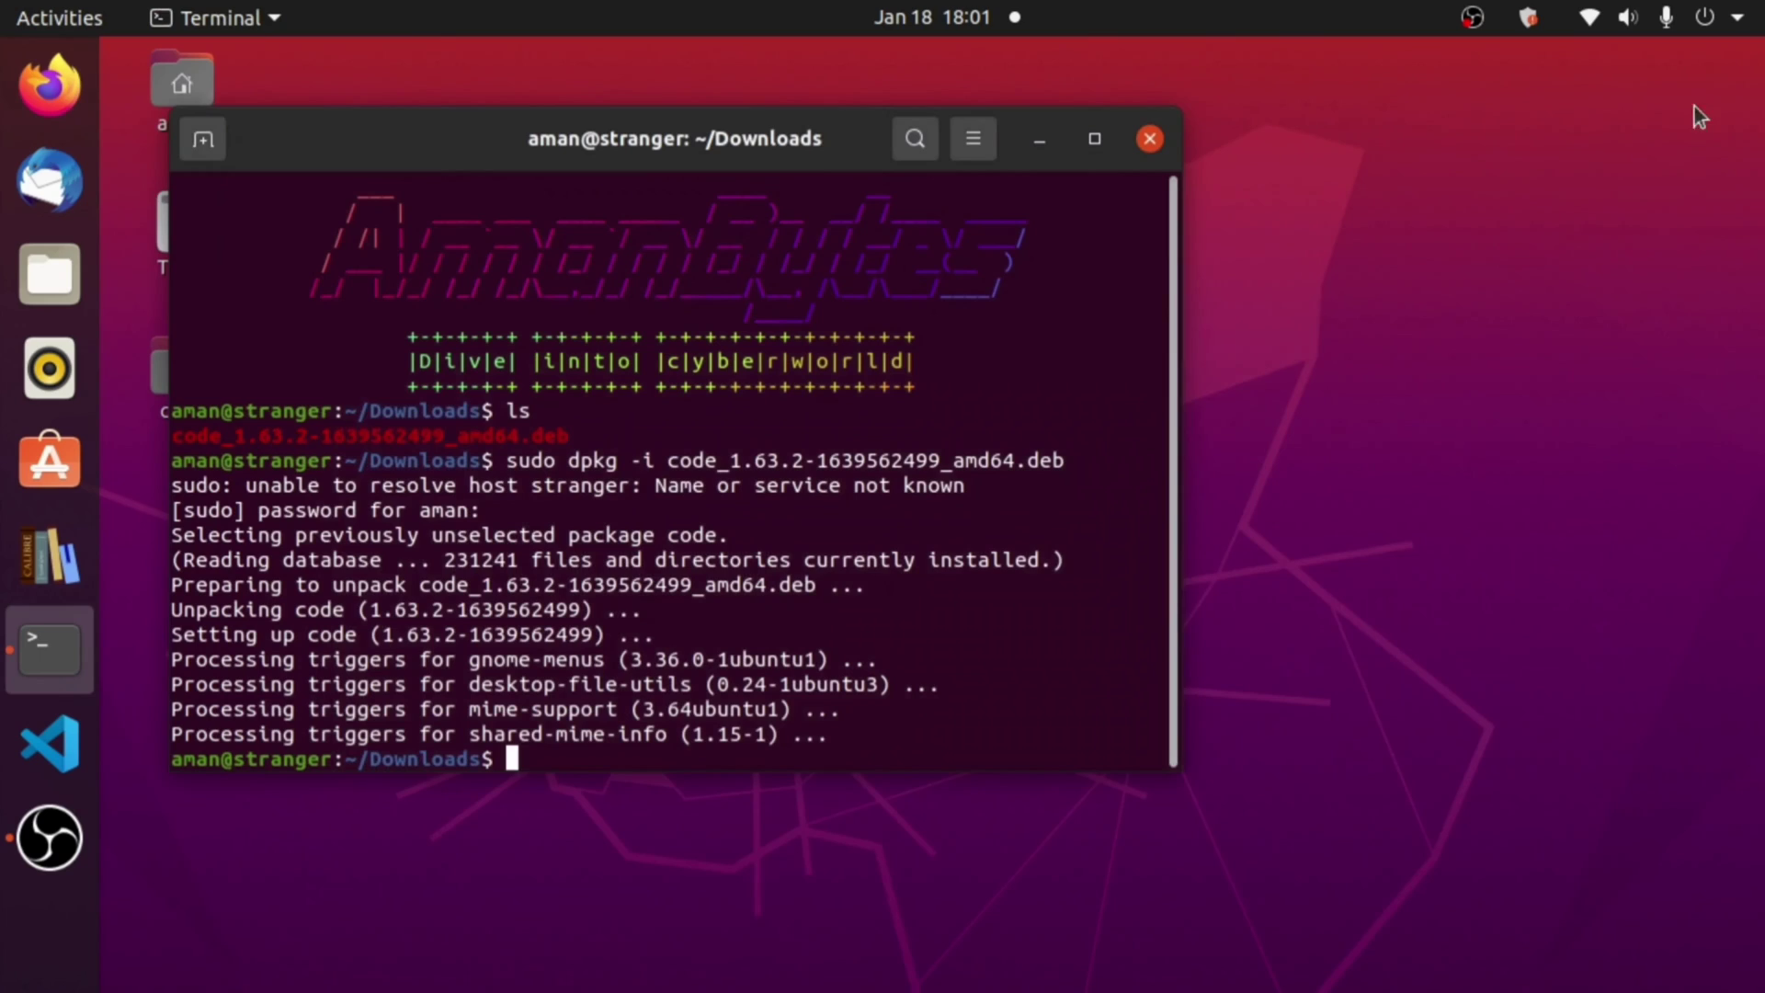
left_click(1095, 145)
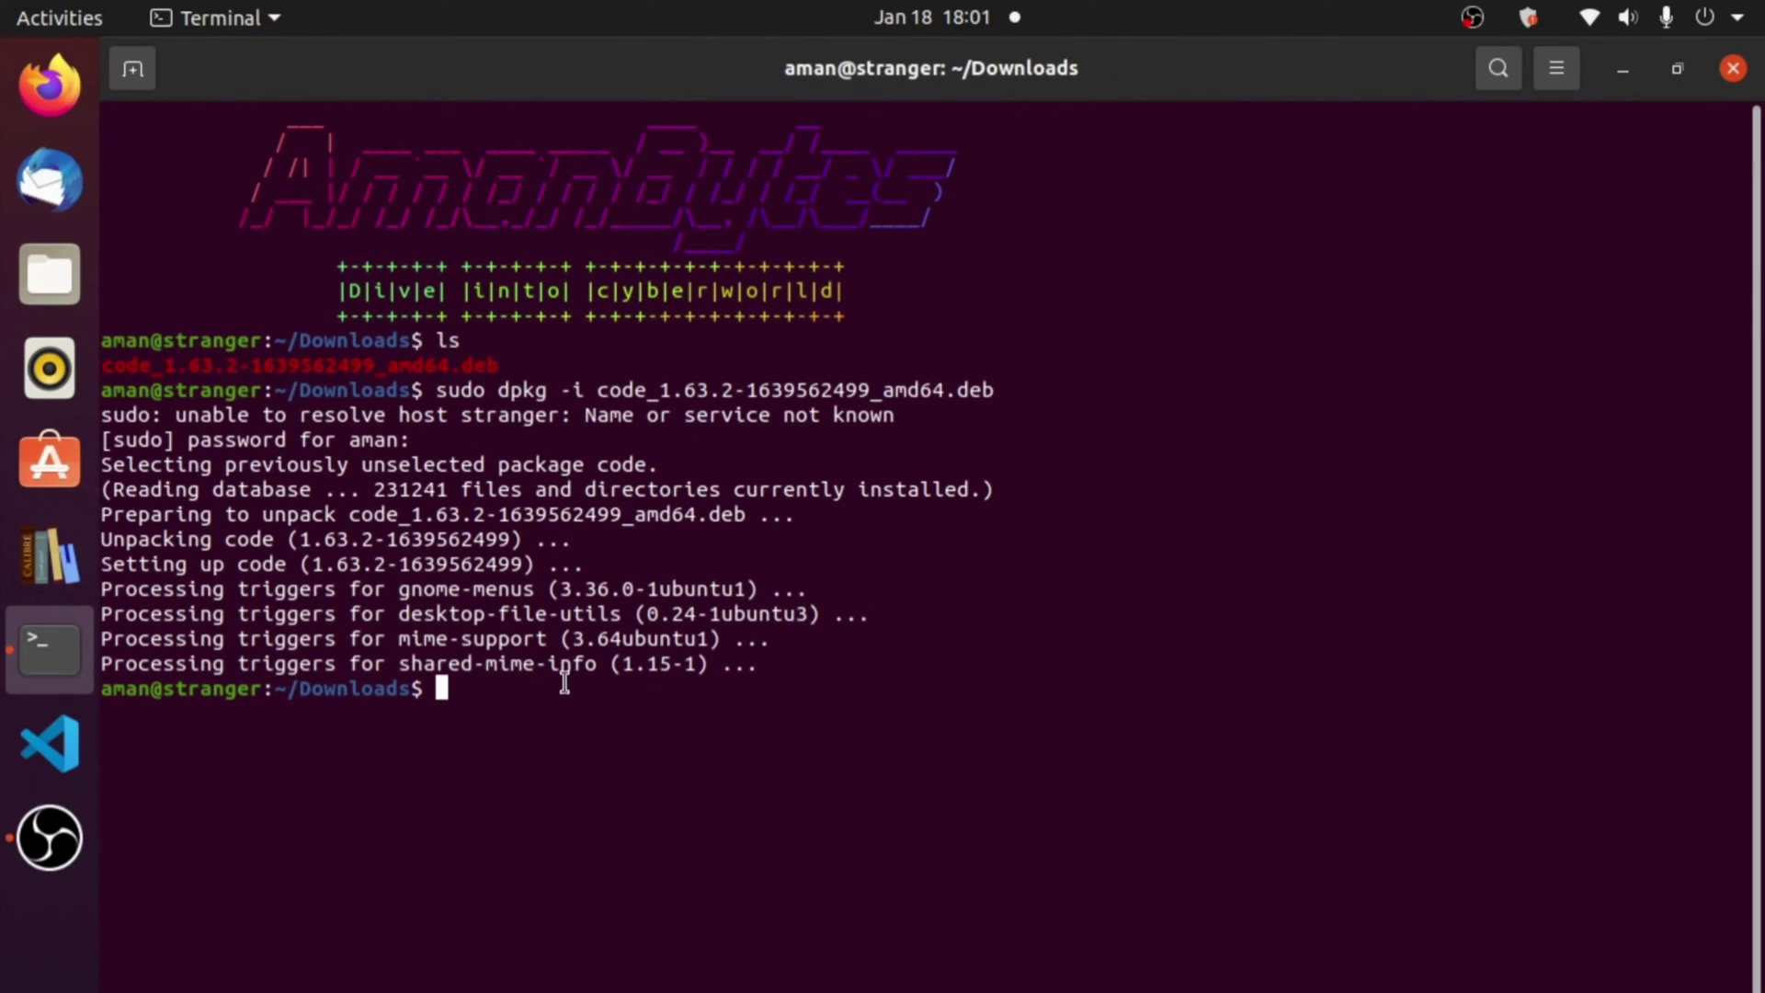
Clear the terminal screen
type("celar")
key("BackSpace")
key("BackSpace")
key("BackSpace")
key("BackSpace")
type("lear")
key("Return")
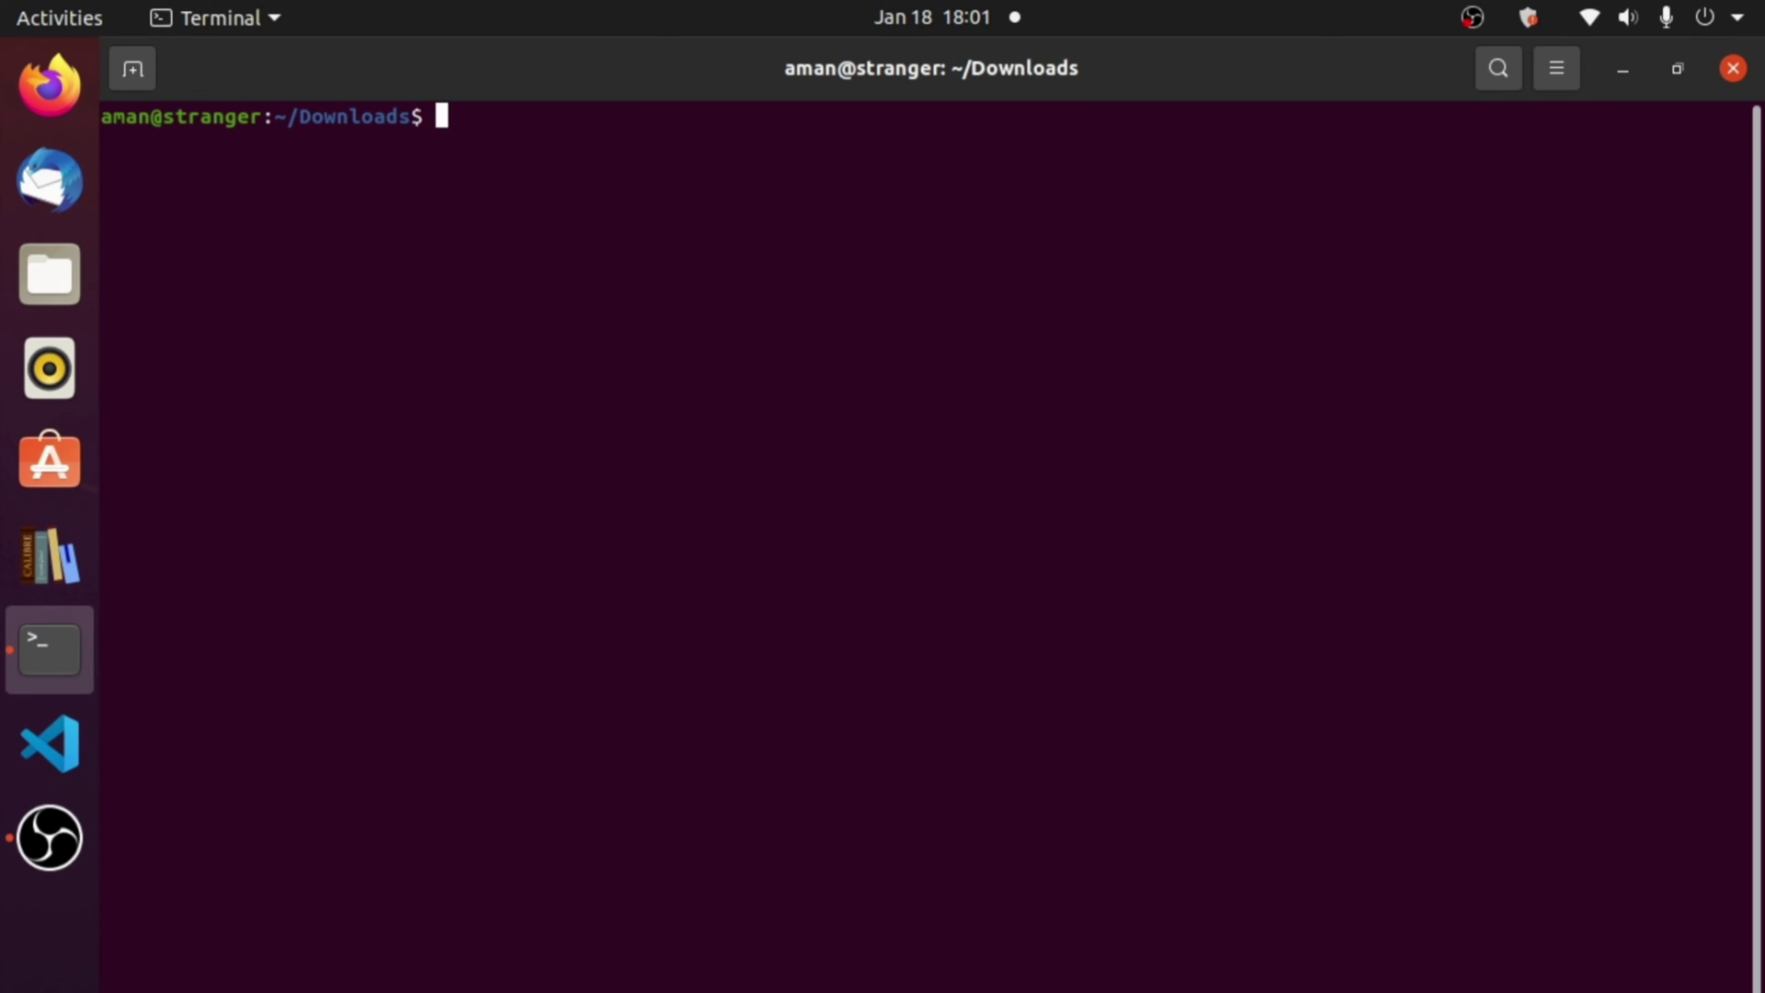
Open ~/Downloads in VS Code with 'code .' and close that window again
type("mkdre")
key("BackSpace")
key("BackSpace")
type("ir")
key("BackSpace")
key("BackSpace")
key("BackSpace")
key("BackSpace")
key("BackSpace")
type("code .")
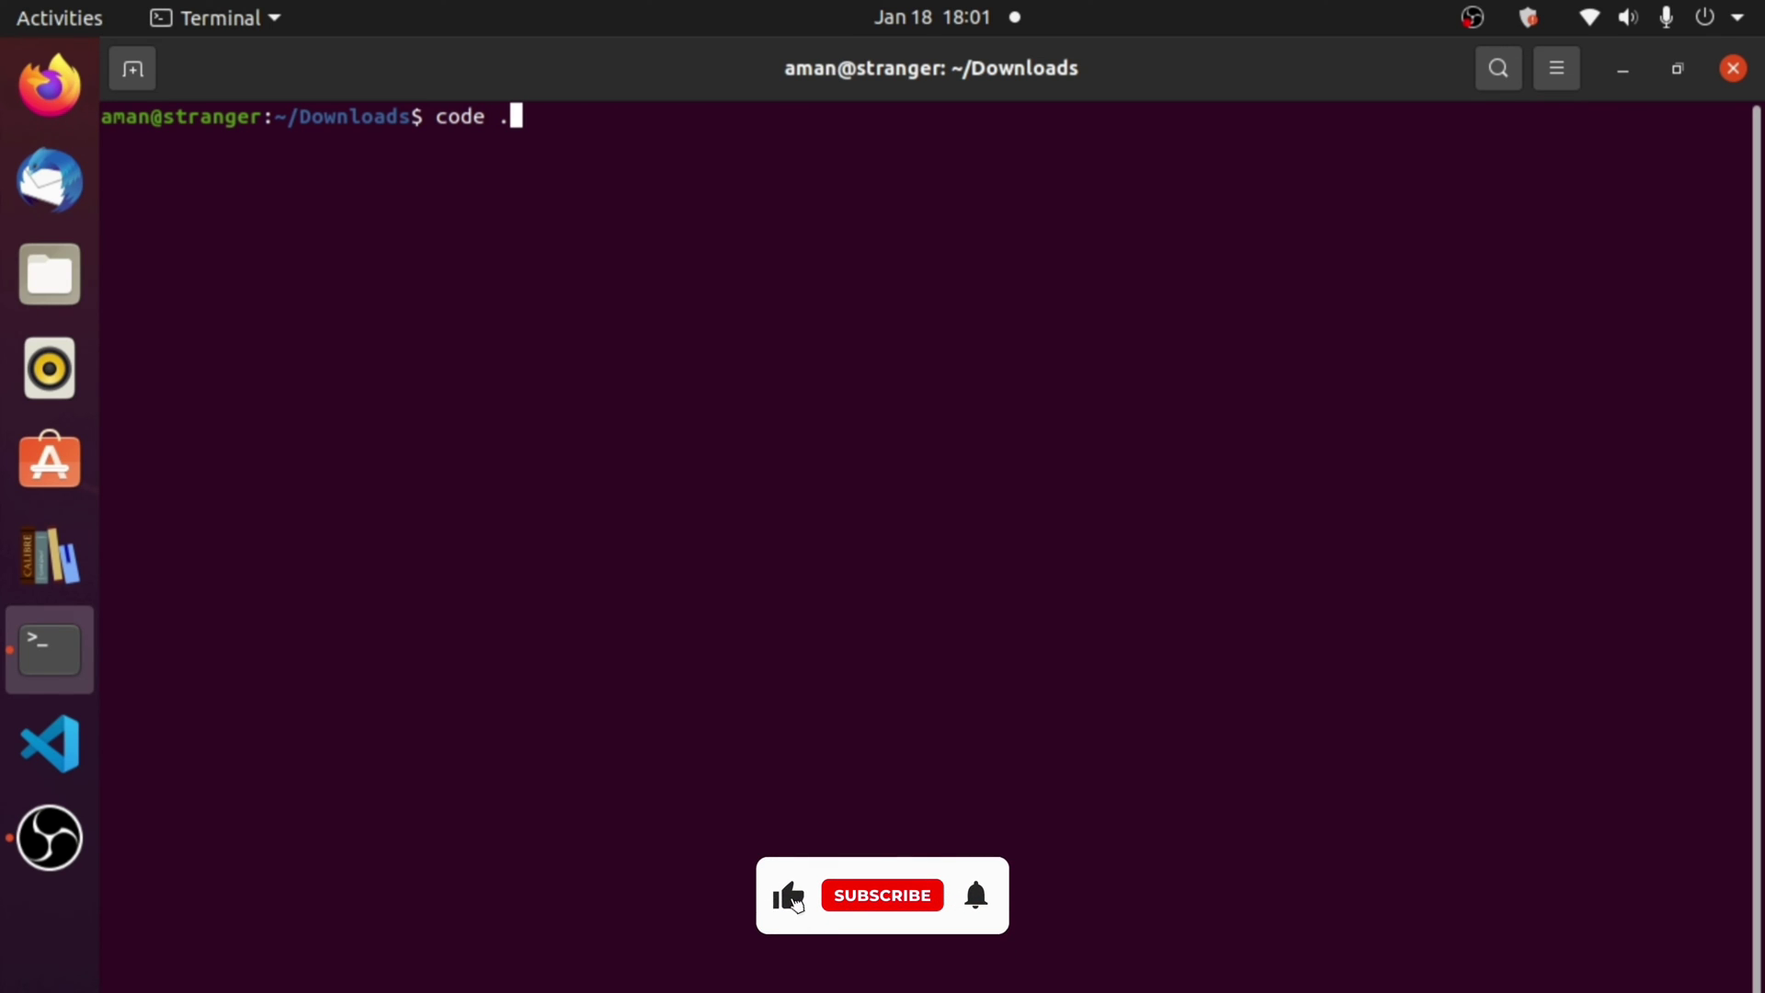
key("Return")
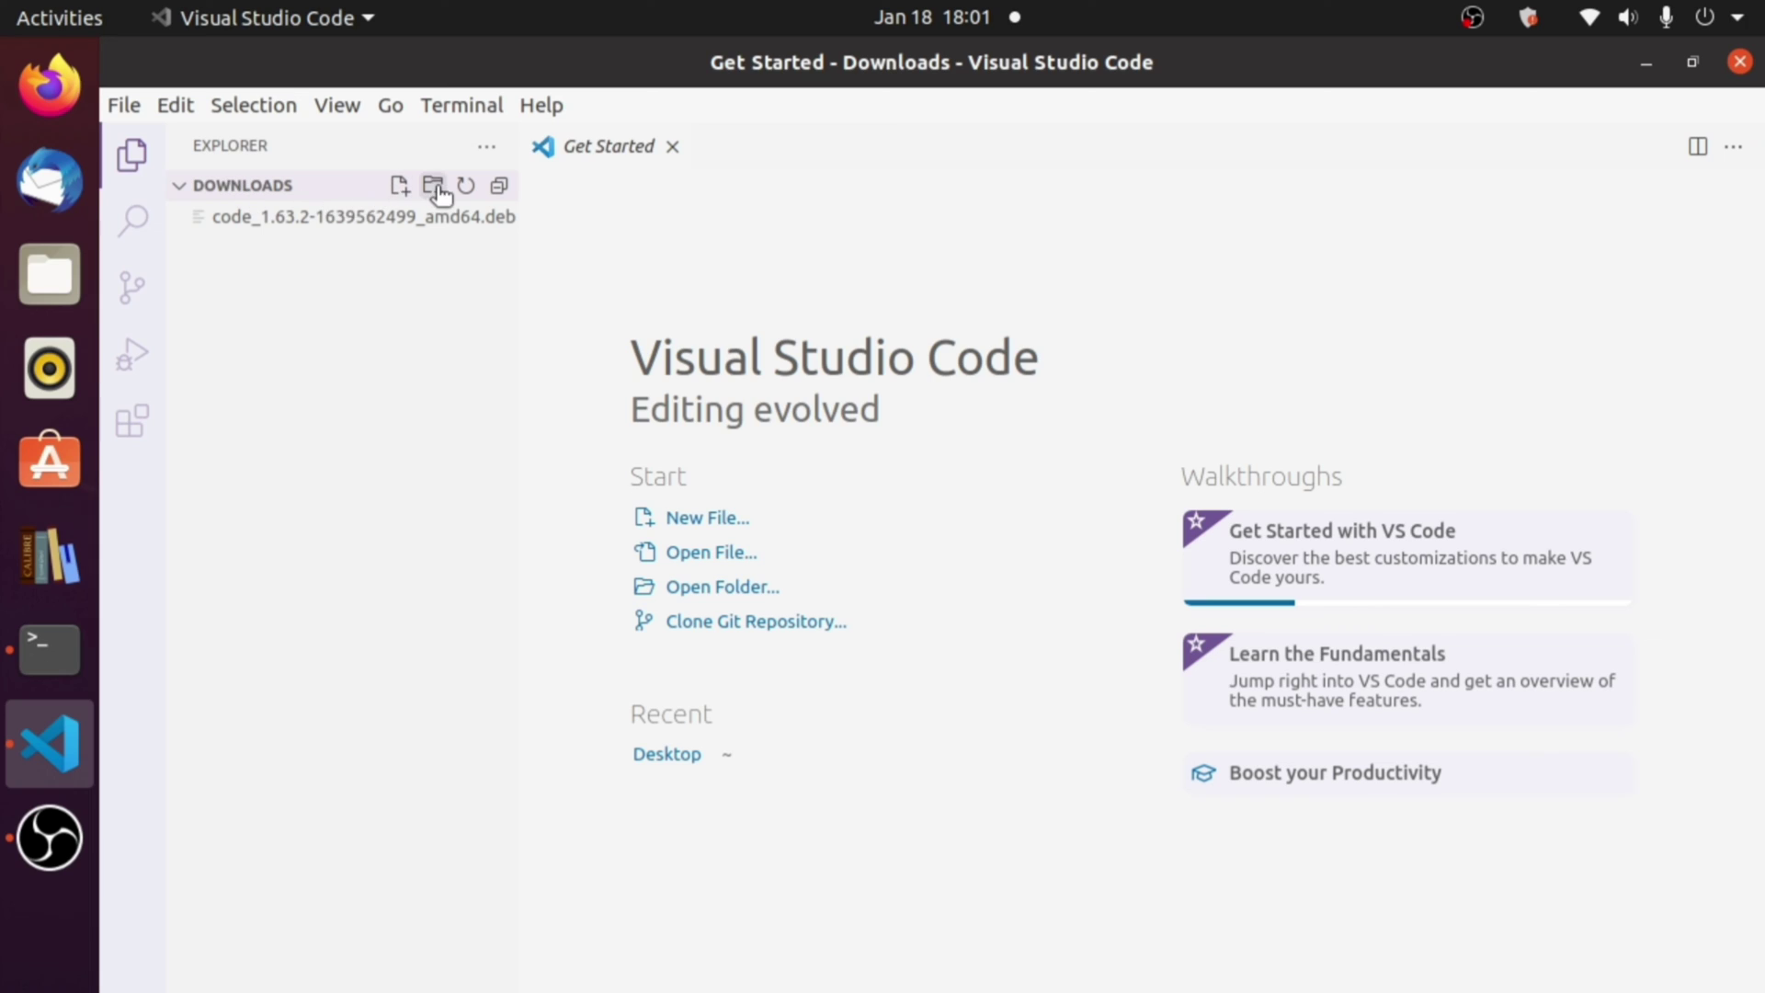
left_click(1741, 62)
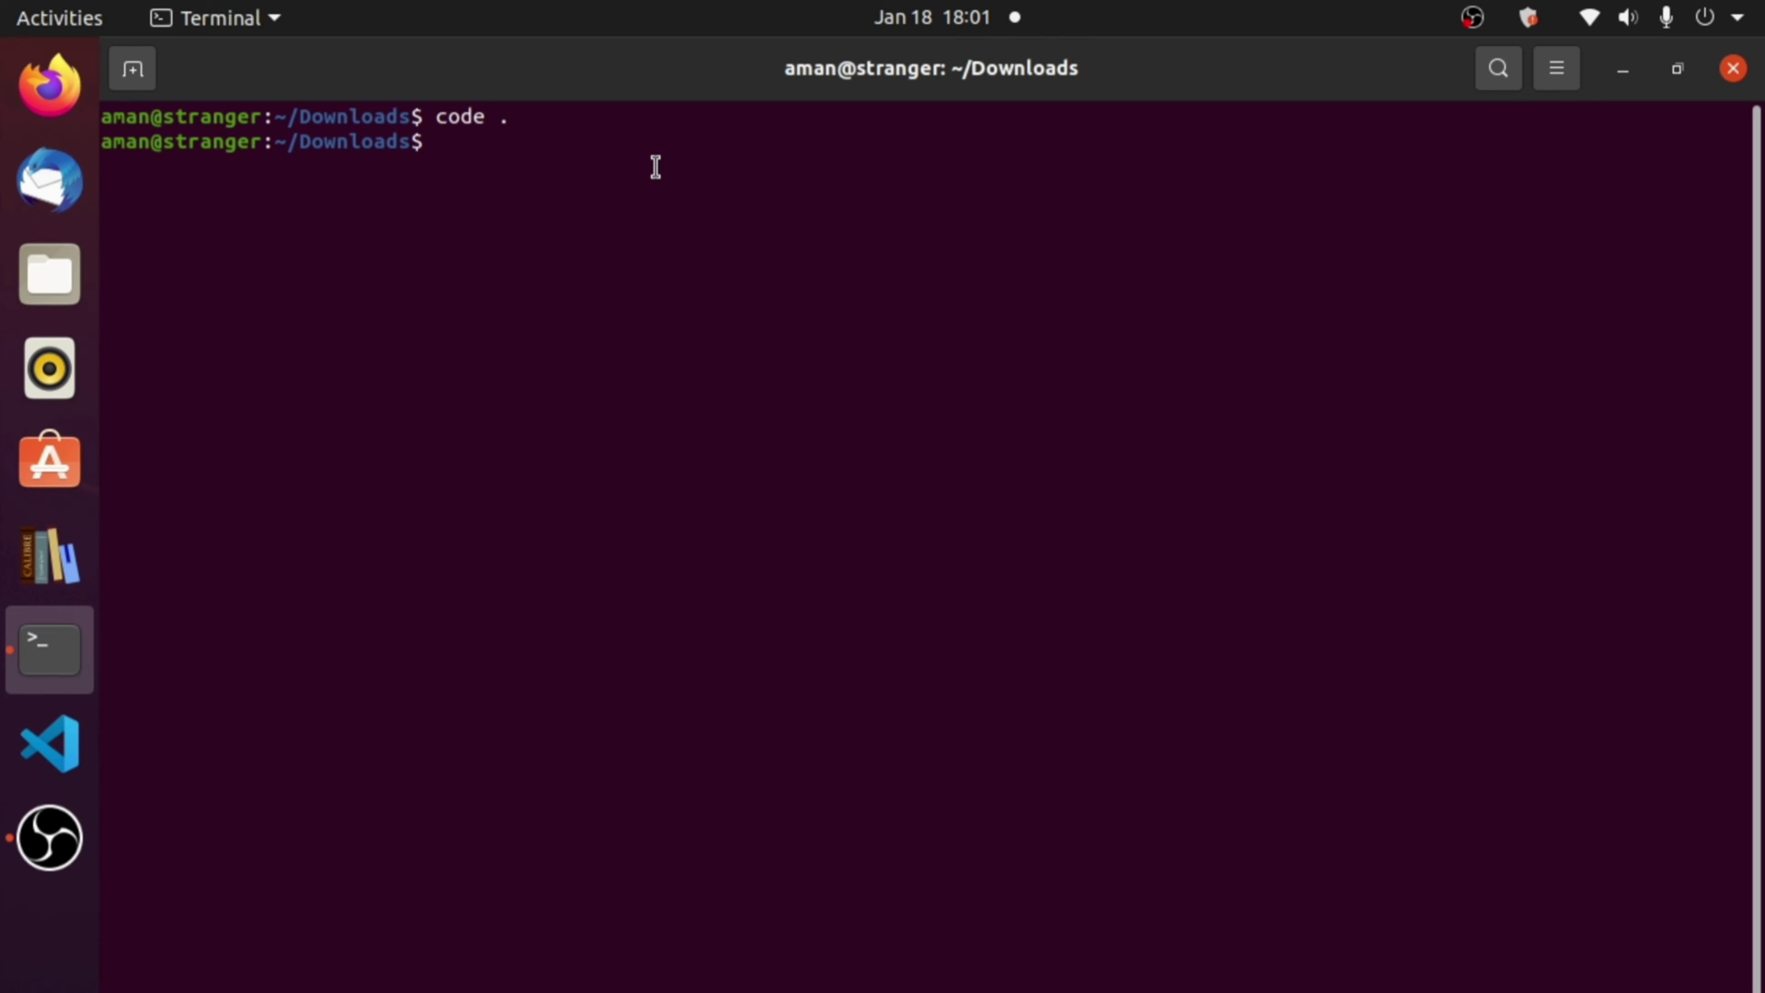
Create a project folder in Downloads and change into it
type("mkdir ")
type("pro")
type("jetc")
key("BackSpace")
type("ct")
key("Return")
type("cd dor")
key("BackSpace")
key("BackSpace")
key("BackSpace")
type("projec")
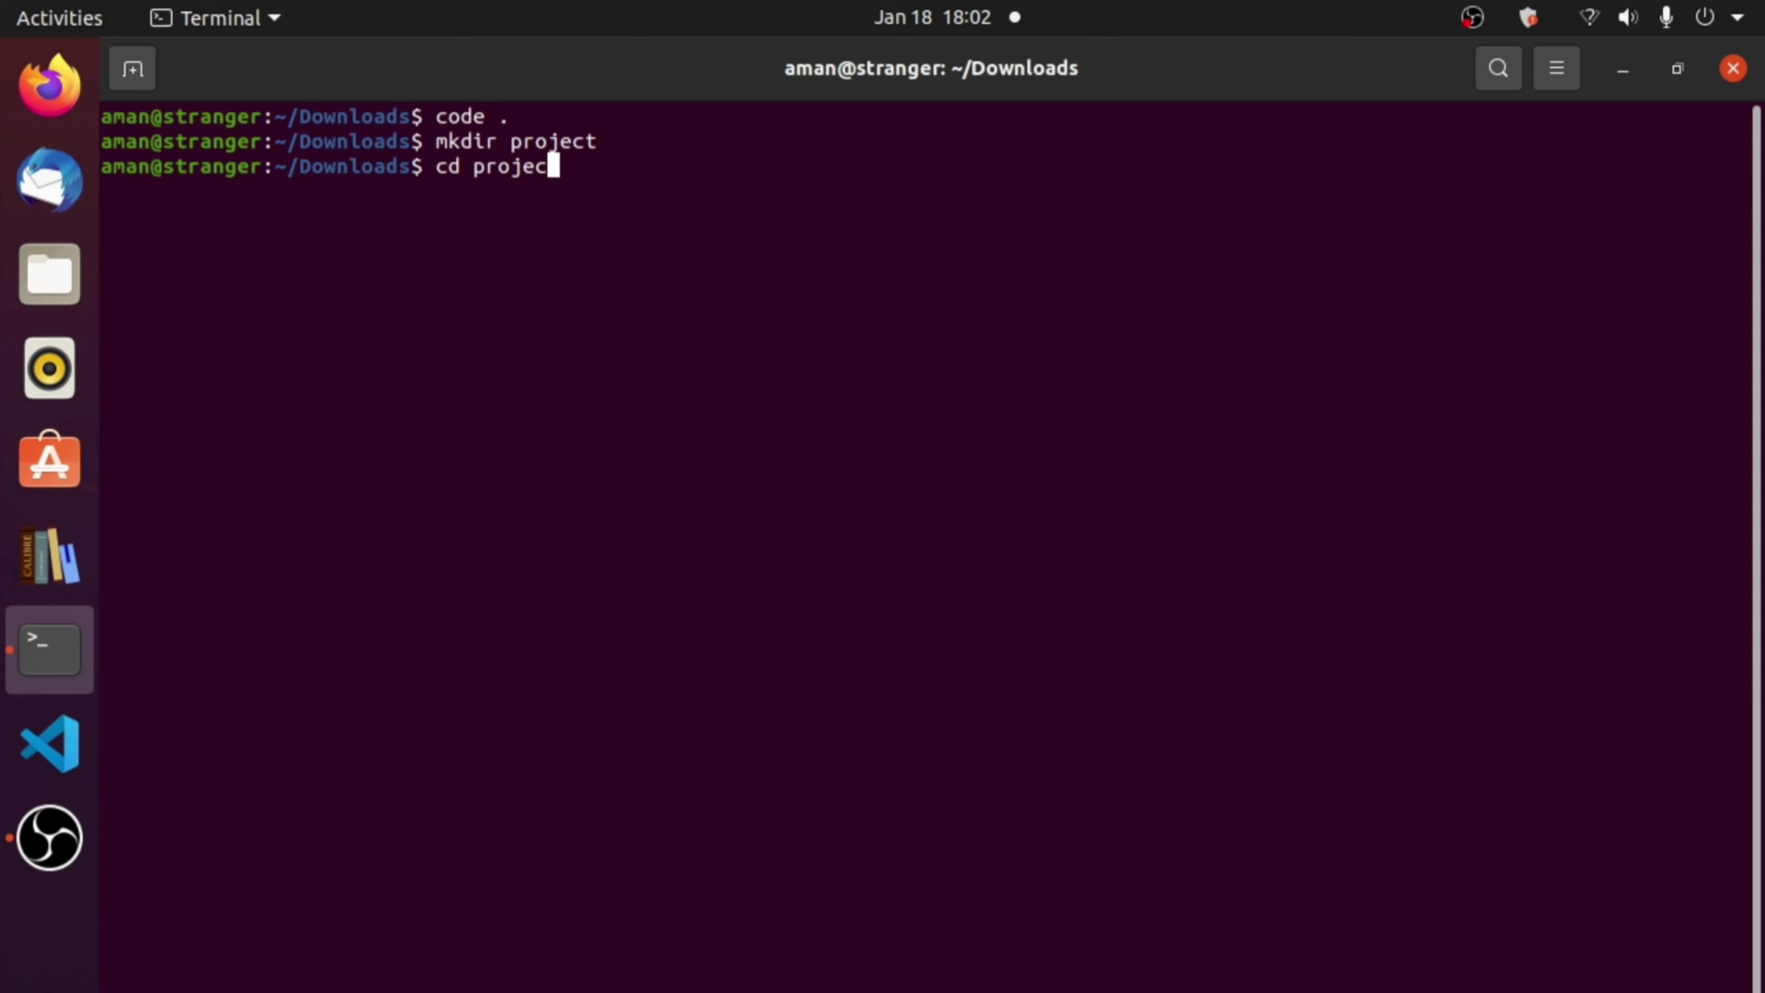
type("t")
key("Return")
Open the project folder in VS Code with 'code .', then close the window
type("code")
key("BackSpace")
key("BackSpace")
key("BackSpace")
key("BackSpace")
type("code")
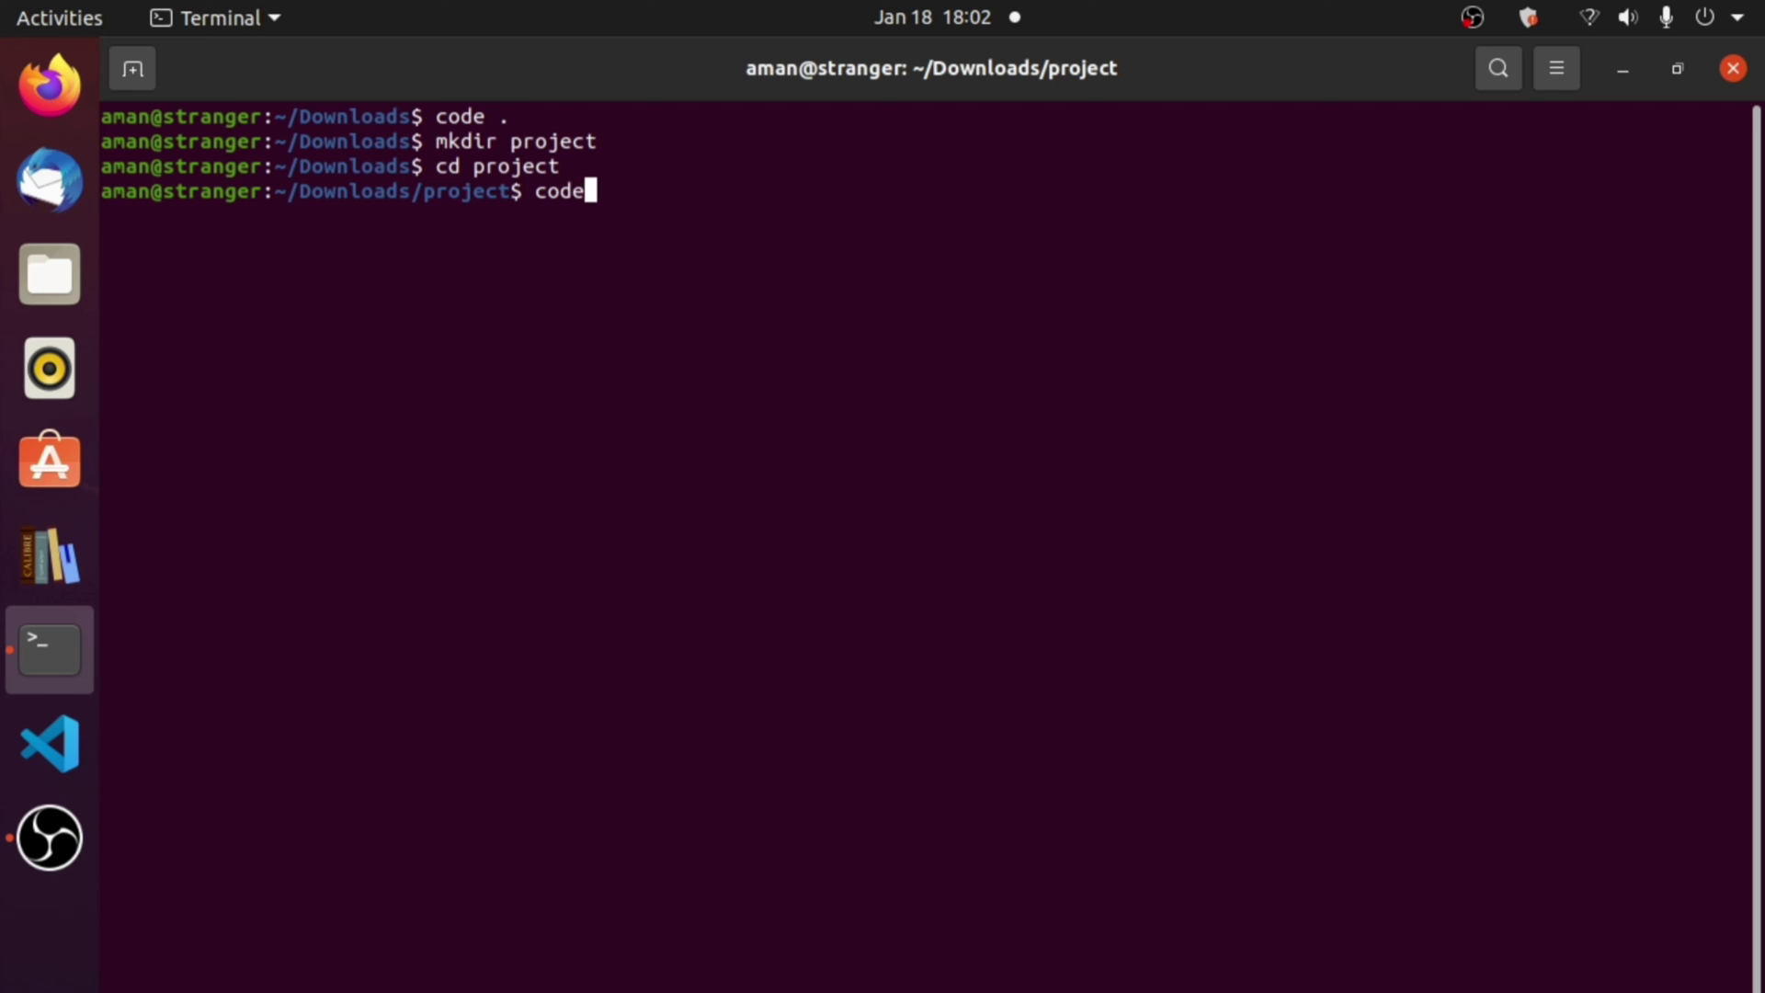
type(" .")
key("Return")
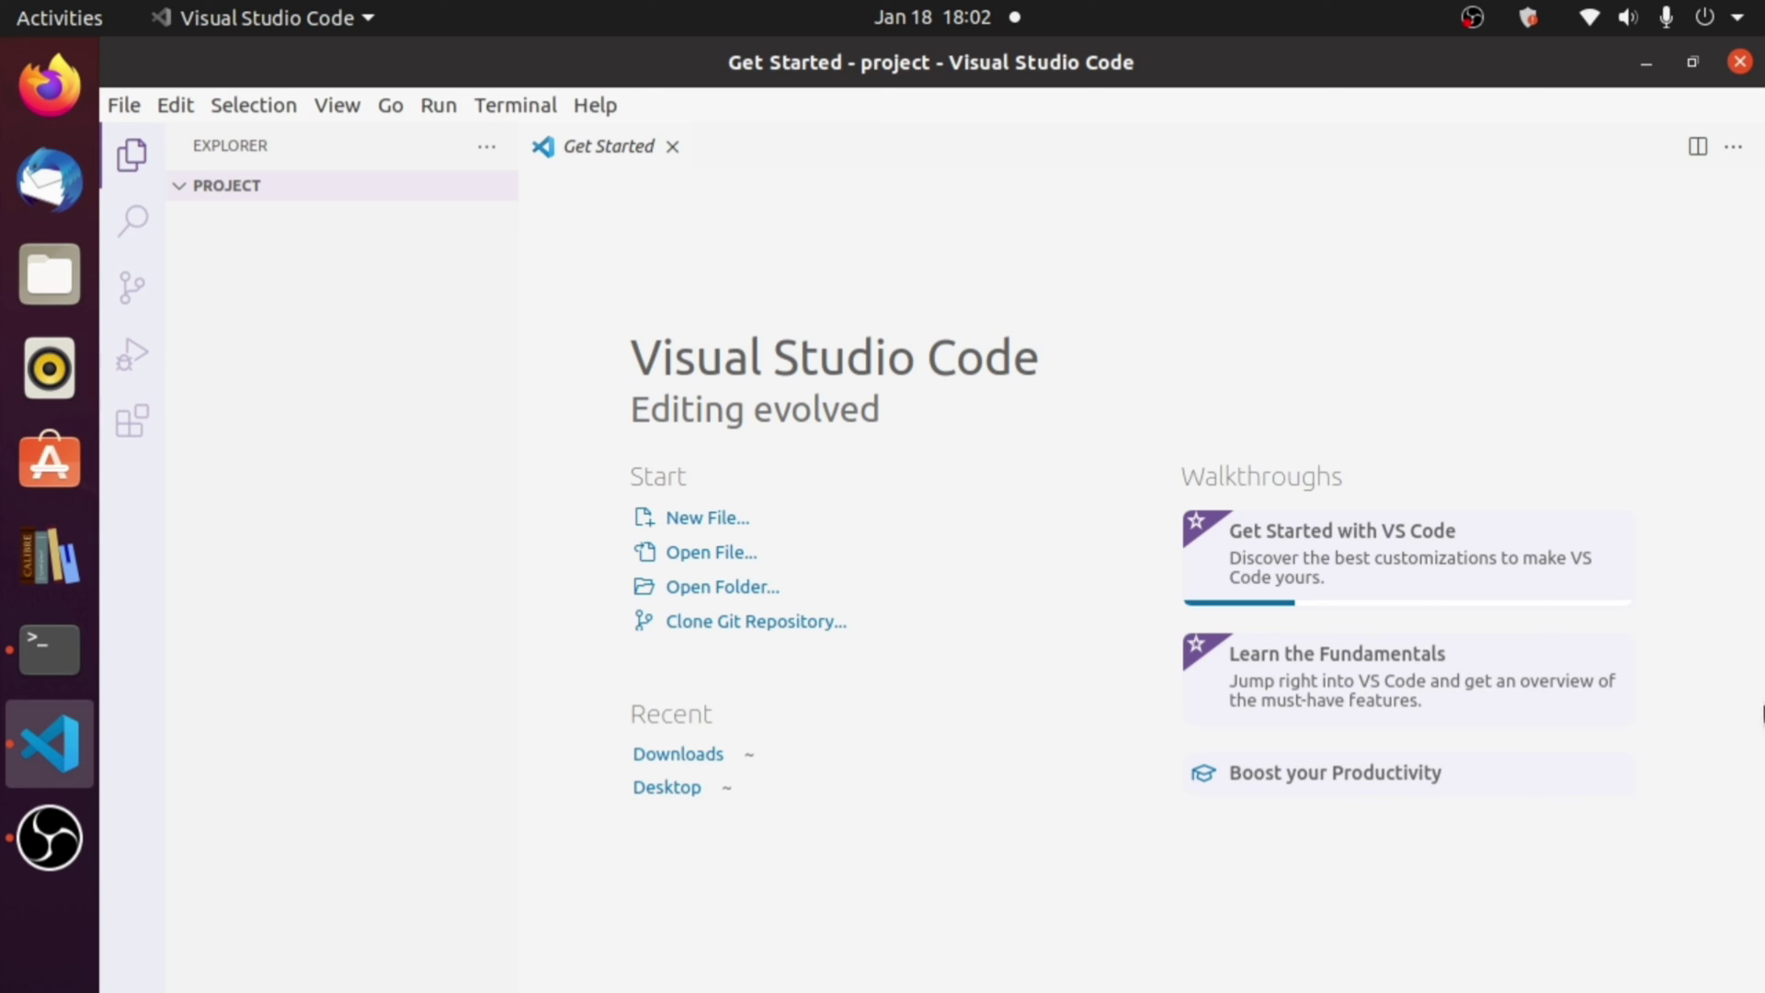
left_click(1740, 62)
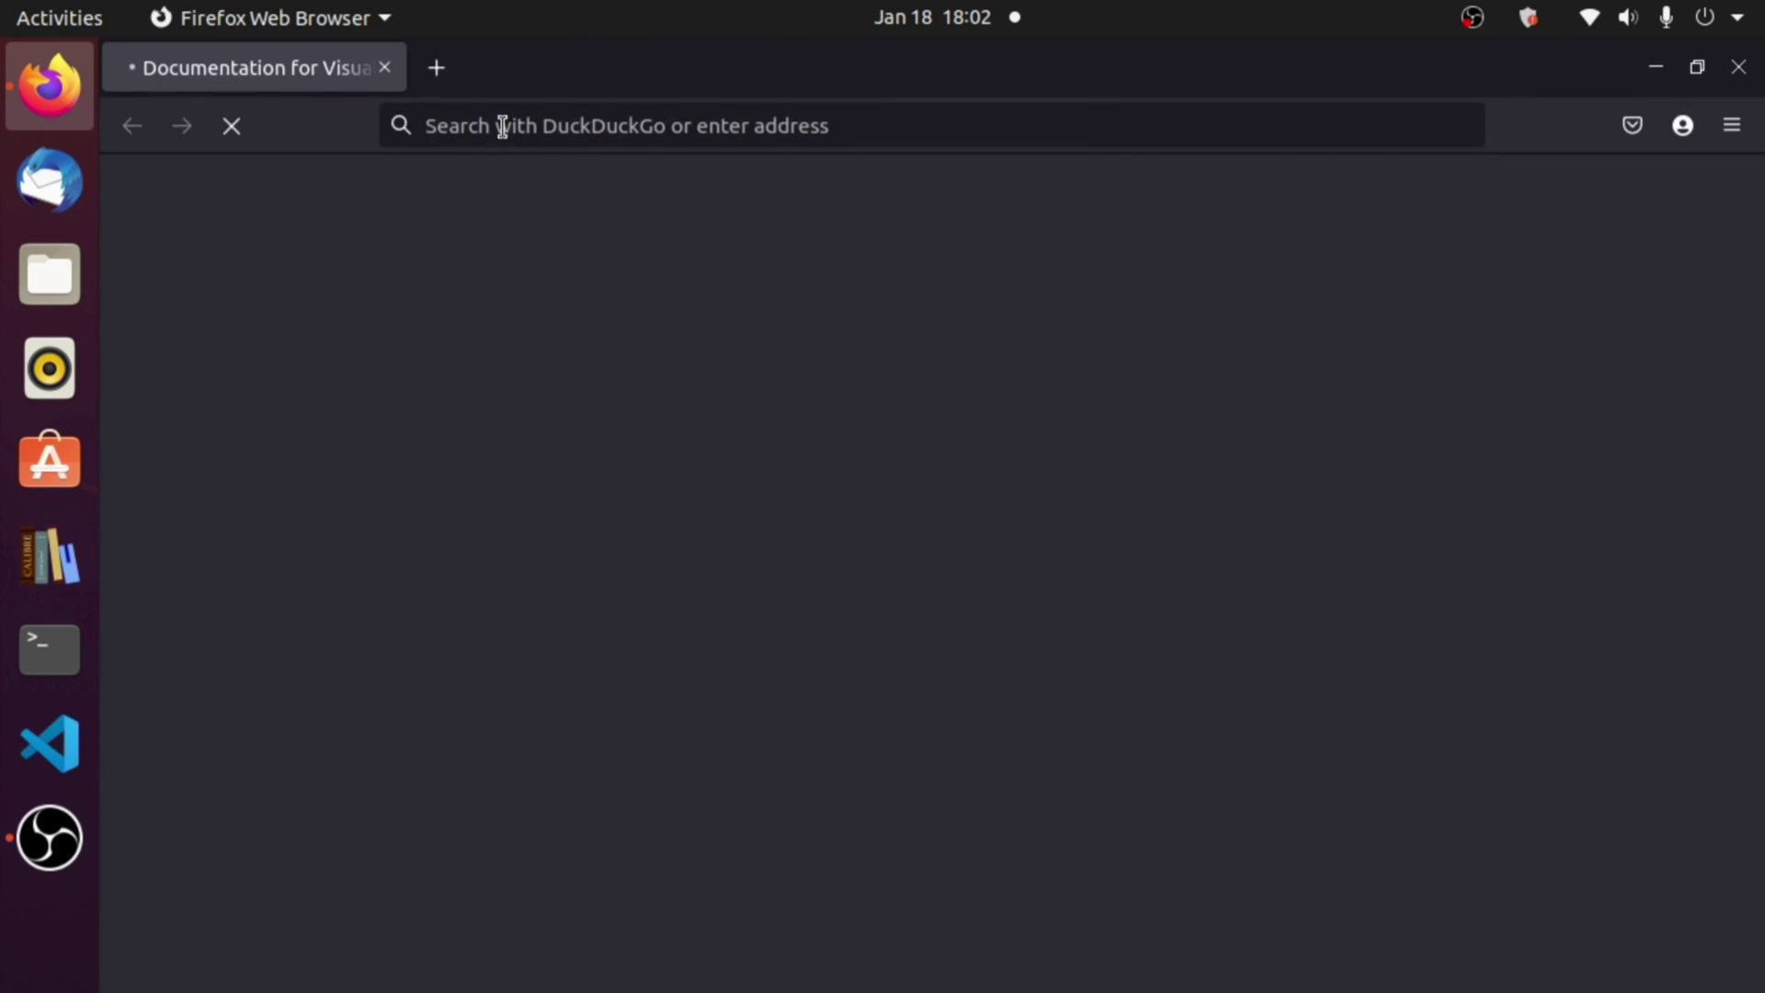
Load the pasted article URL in a new tab and scroll back to the top
left_click(427, 85)
type("https://amanbytes.com/amazing-vs-code-tips/#Customize_Activity_Bar")
key("Return")
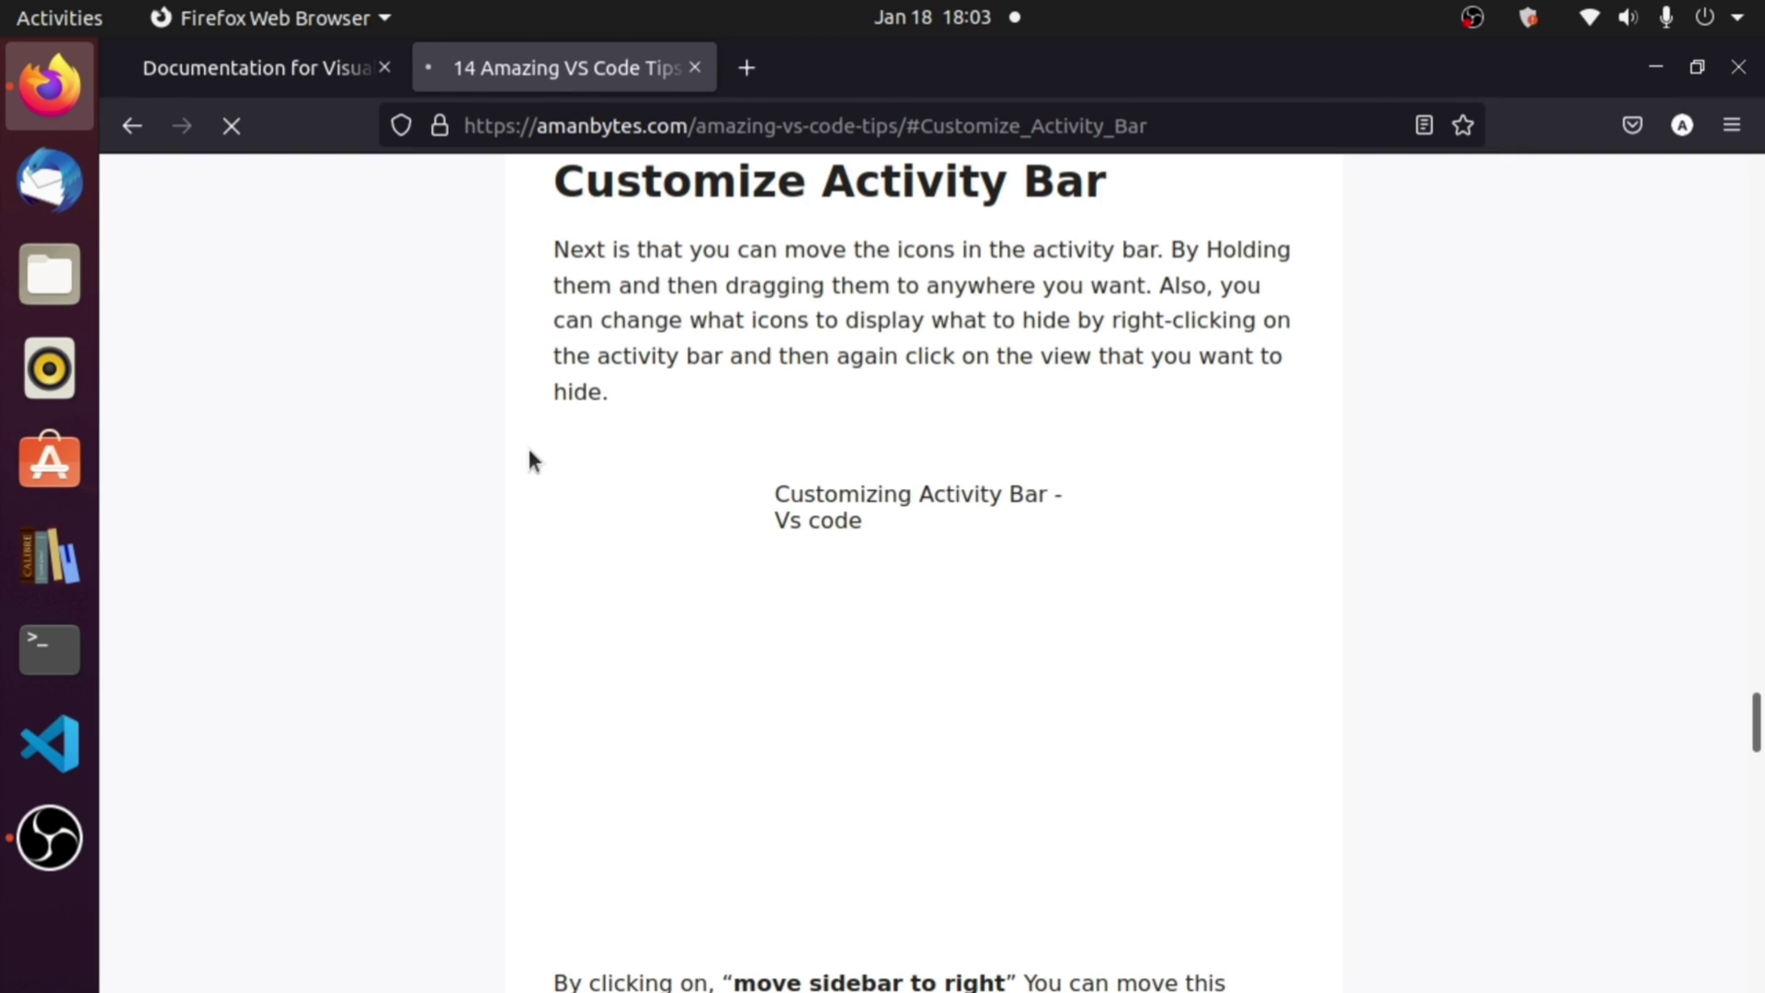
scroll(629, 445, "up", 15)
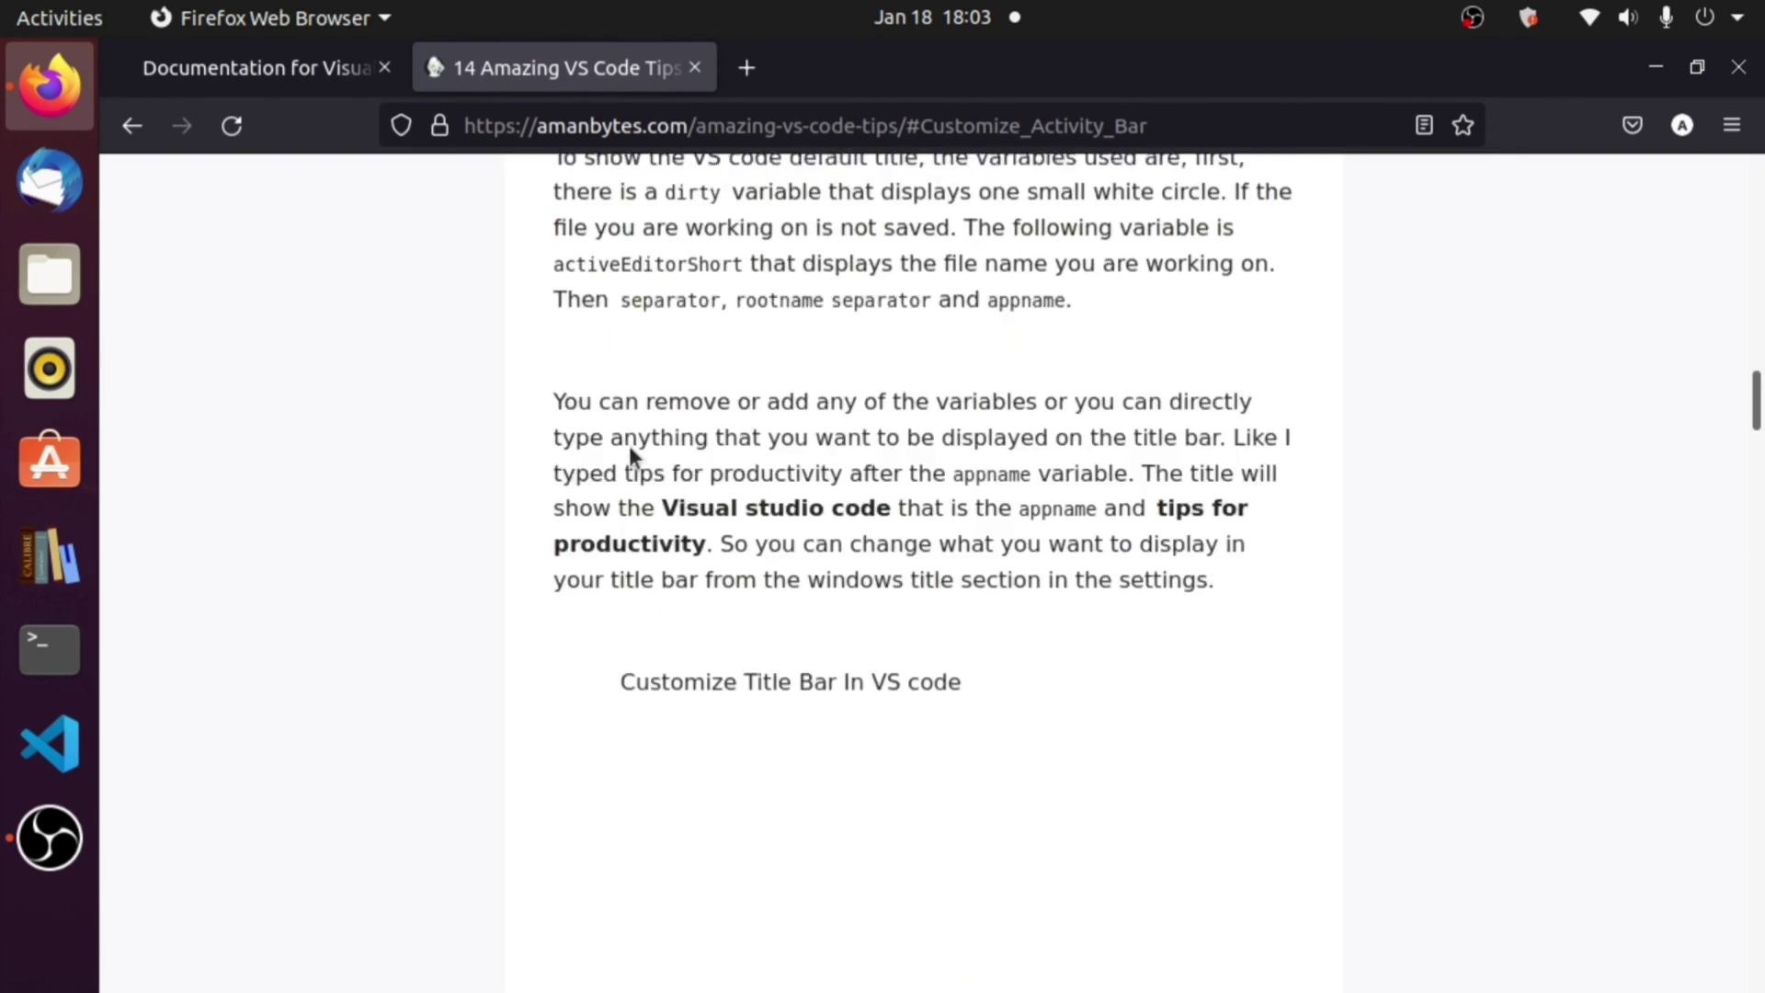
scroll(629, 445, "up", 5)
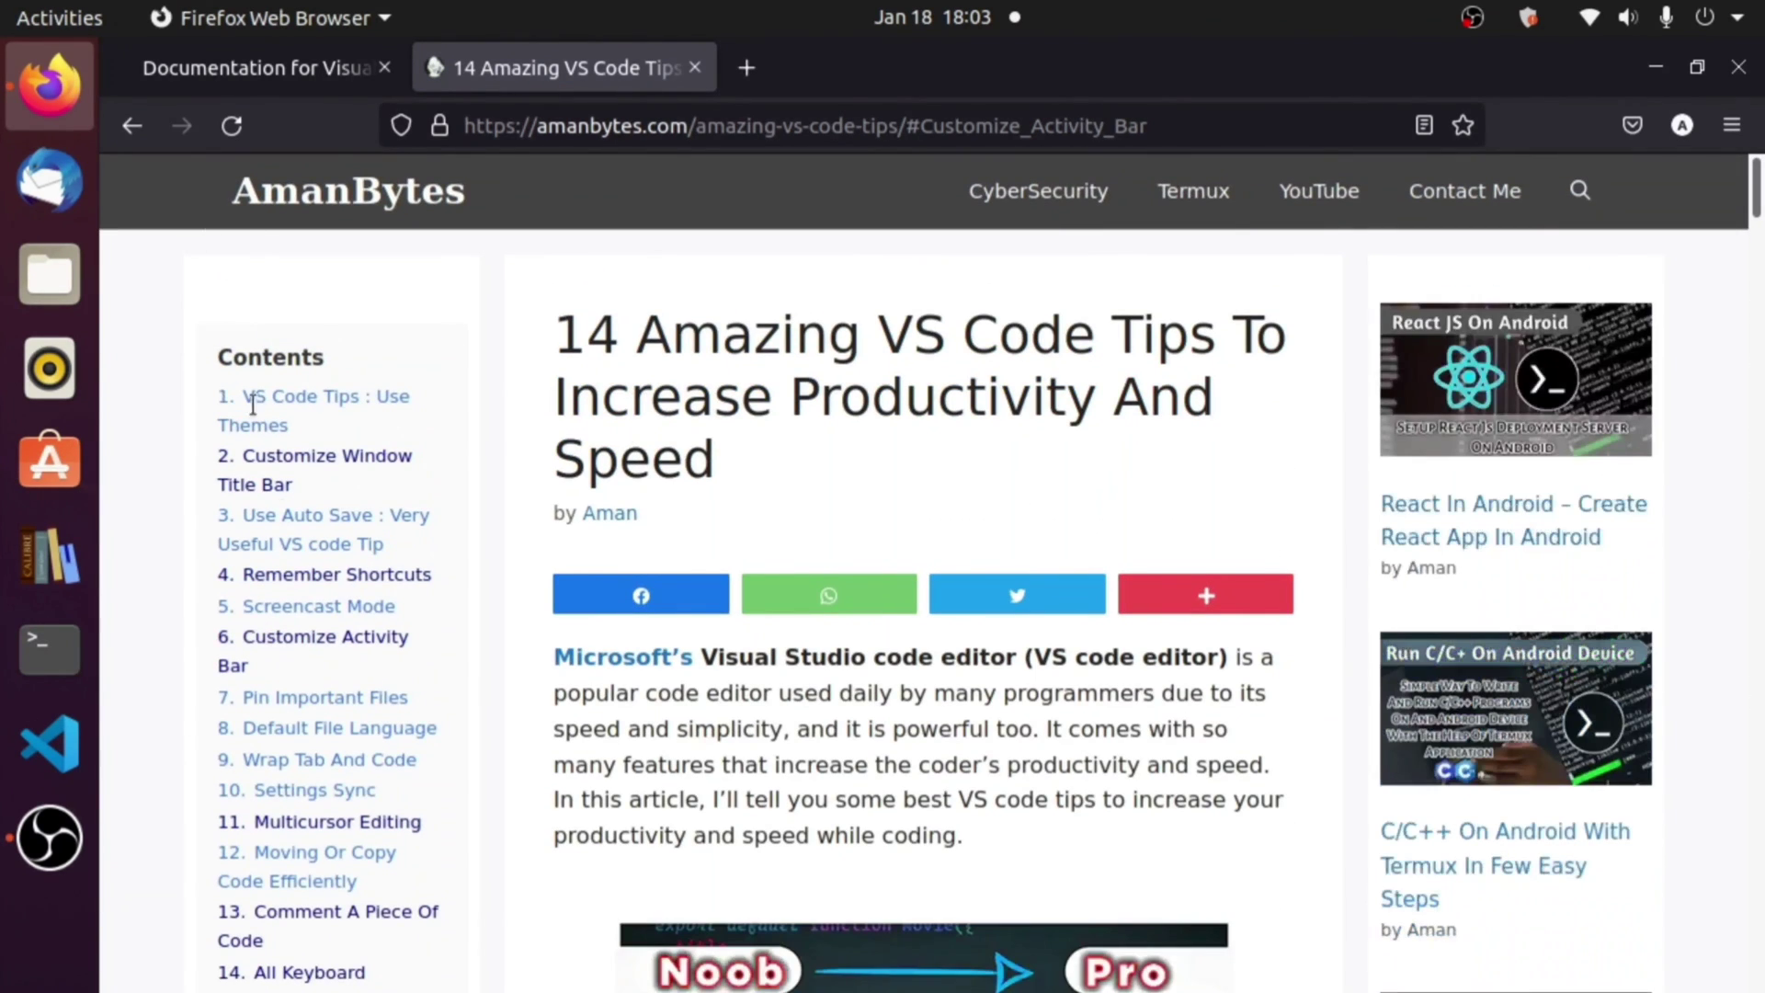